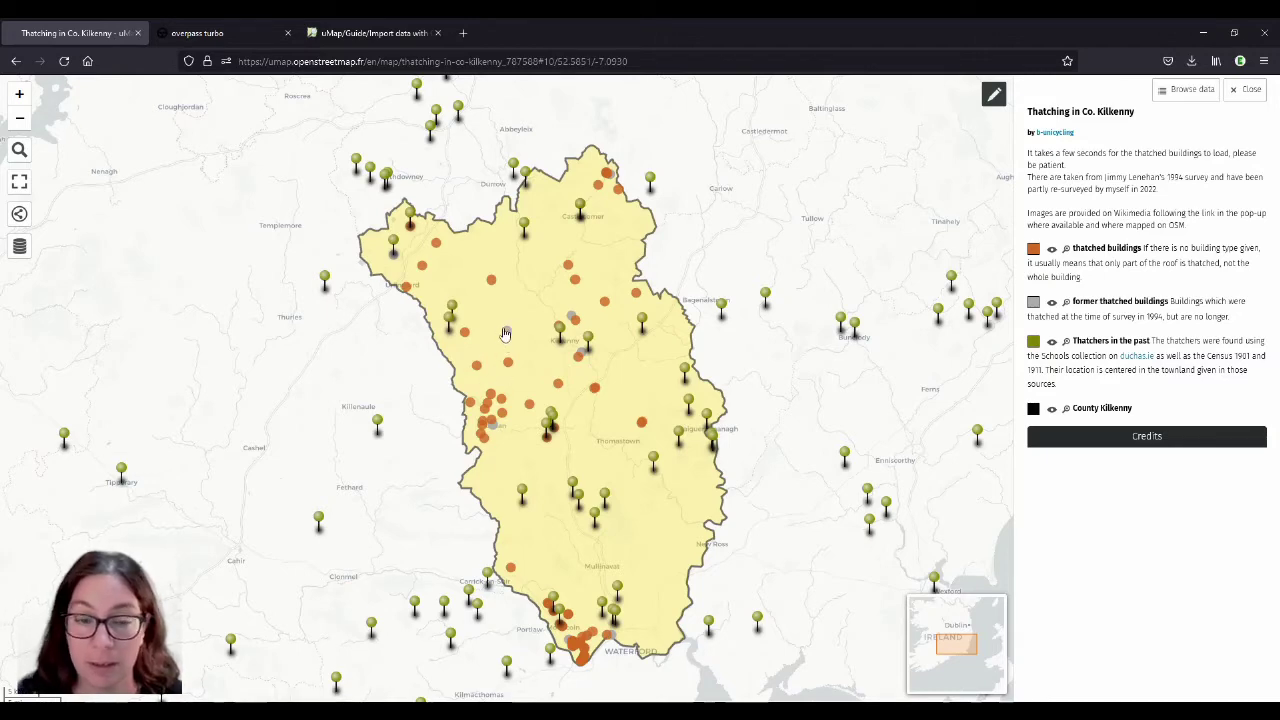
# Step: Zoom into Callan and open the thatch details popup of the orange building outline
pyautogui.scroll(4, 495, 423)
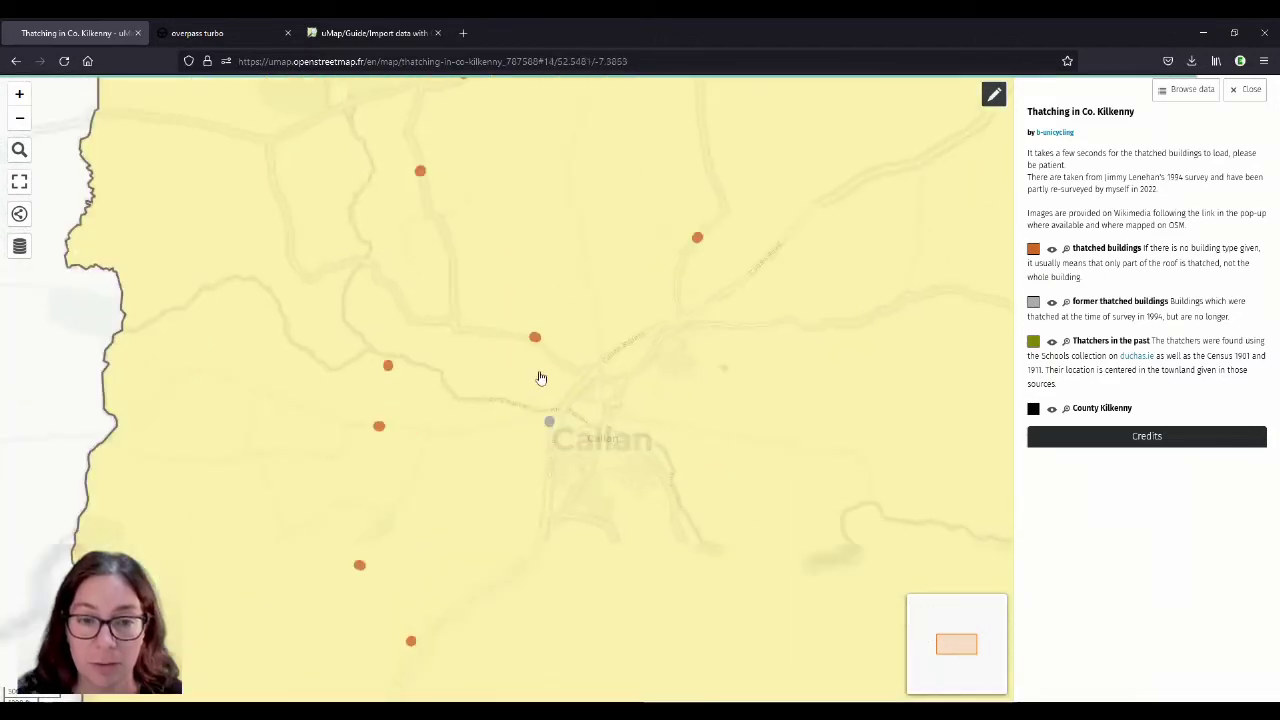
pyautogui.scroll(5, 538, 368)
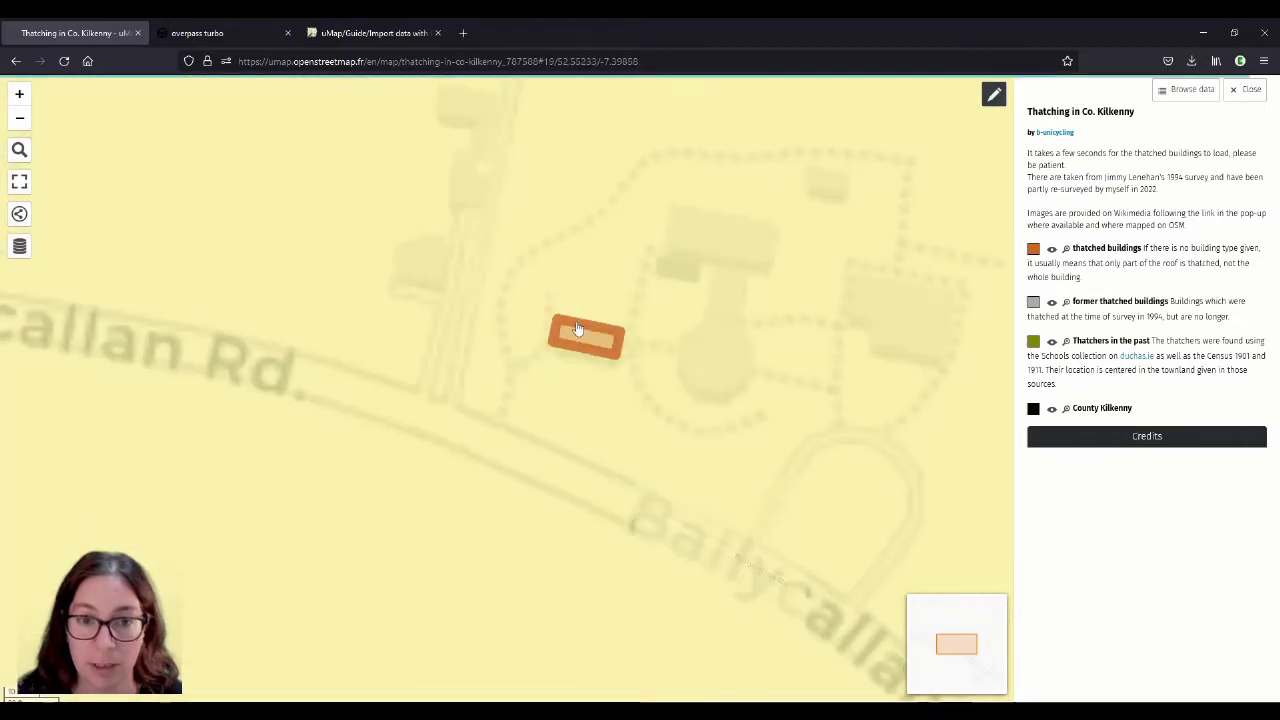
pyautogui.scroll(1, 577, 328)
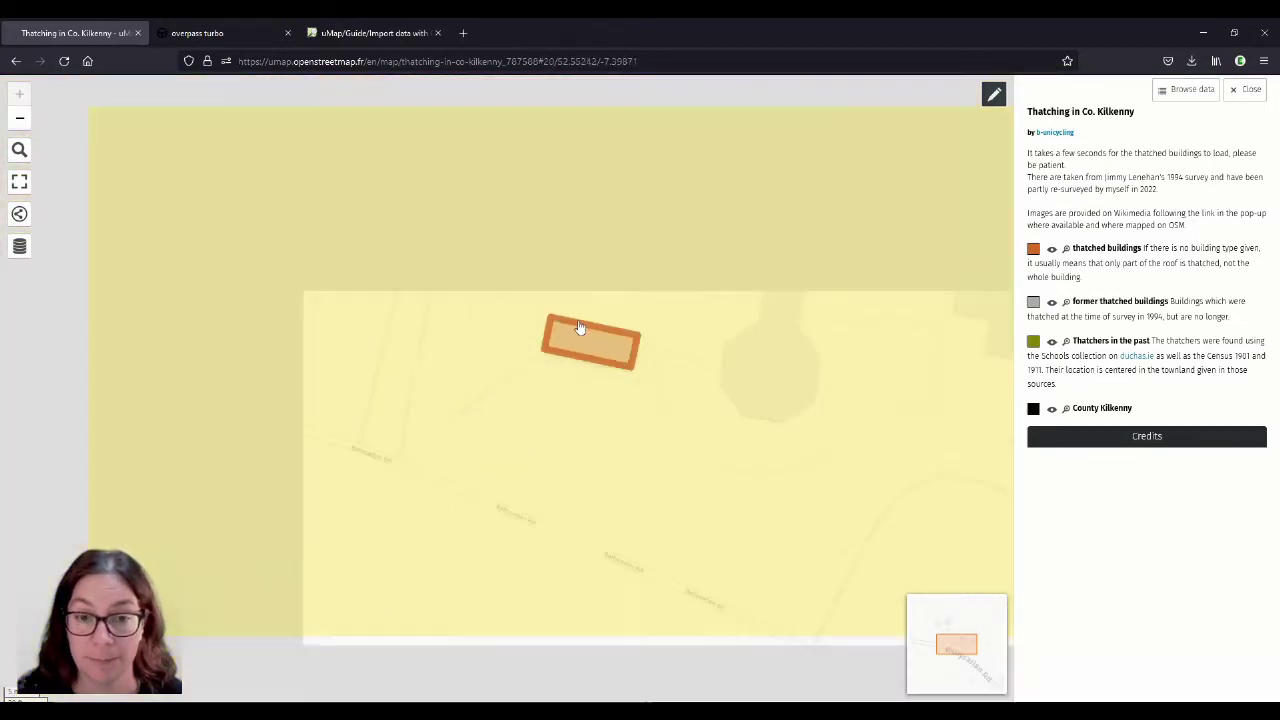
pyautogui.scroll(-7, 578, 327)
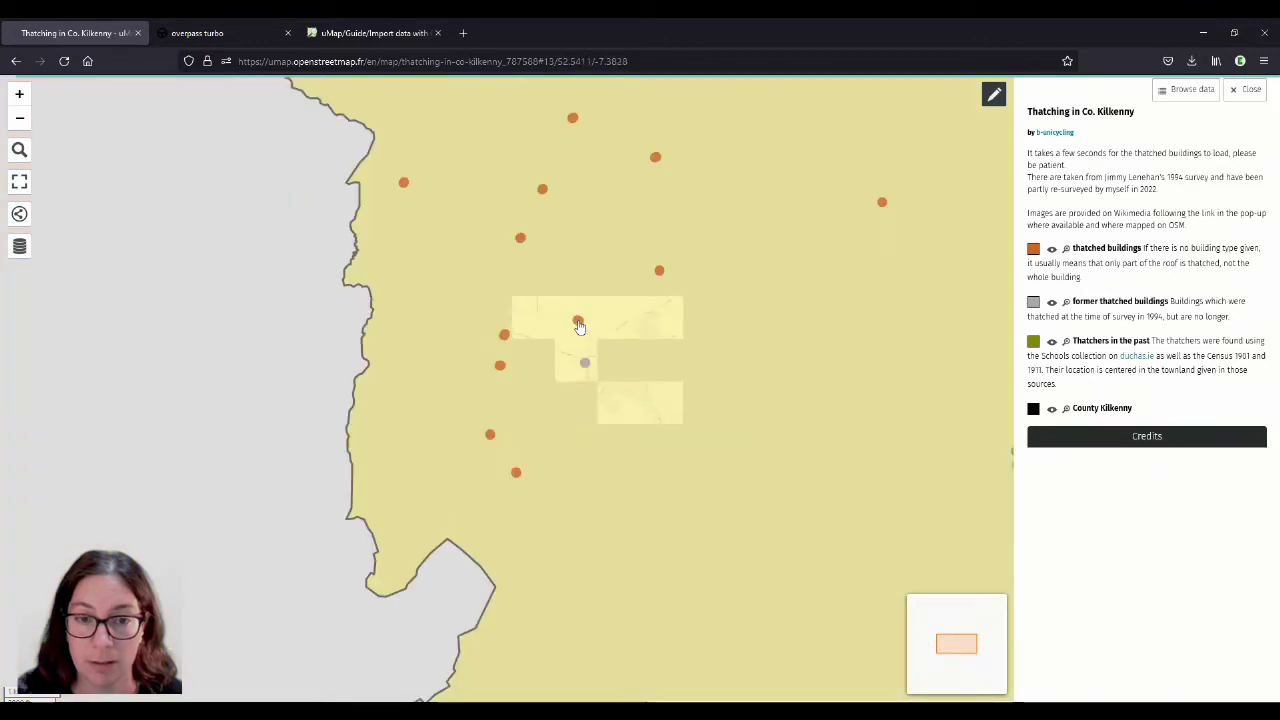
pyautogui.scroll(5, 578, 327)
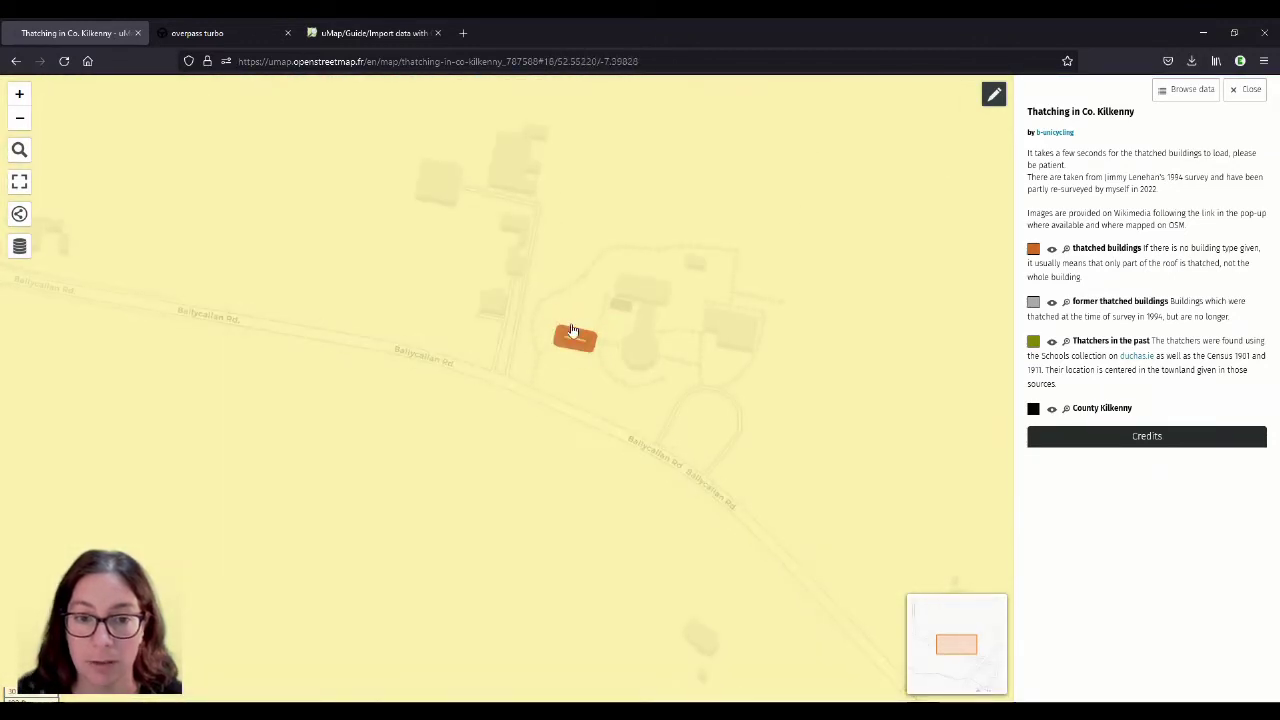
pyautogui.scroll(2, 575, 340)
pyautogui.click(592, 382)
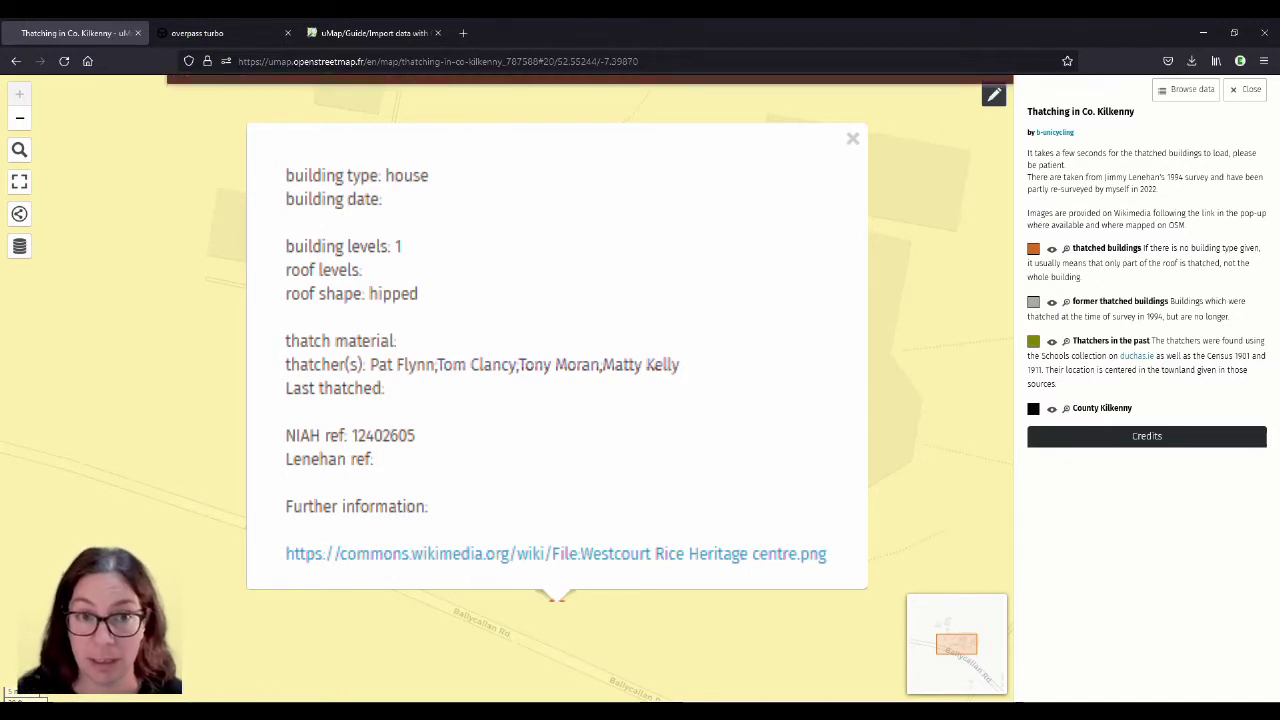
# Step: Close the description panel, the 'Problem in the response' banner and the building popup
pyautogui.click(1248, 89)
pyautogui.click(1100, 106)
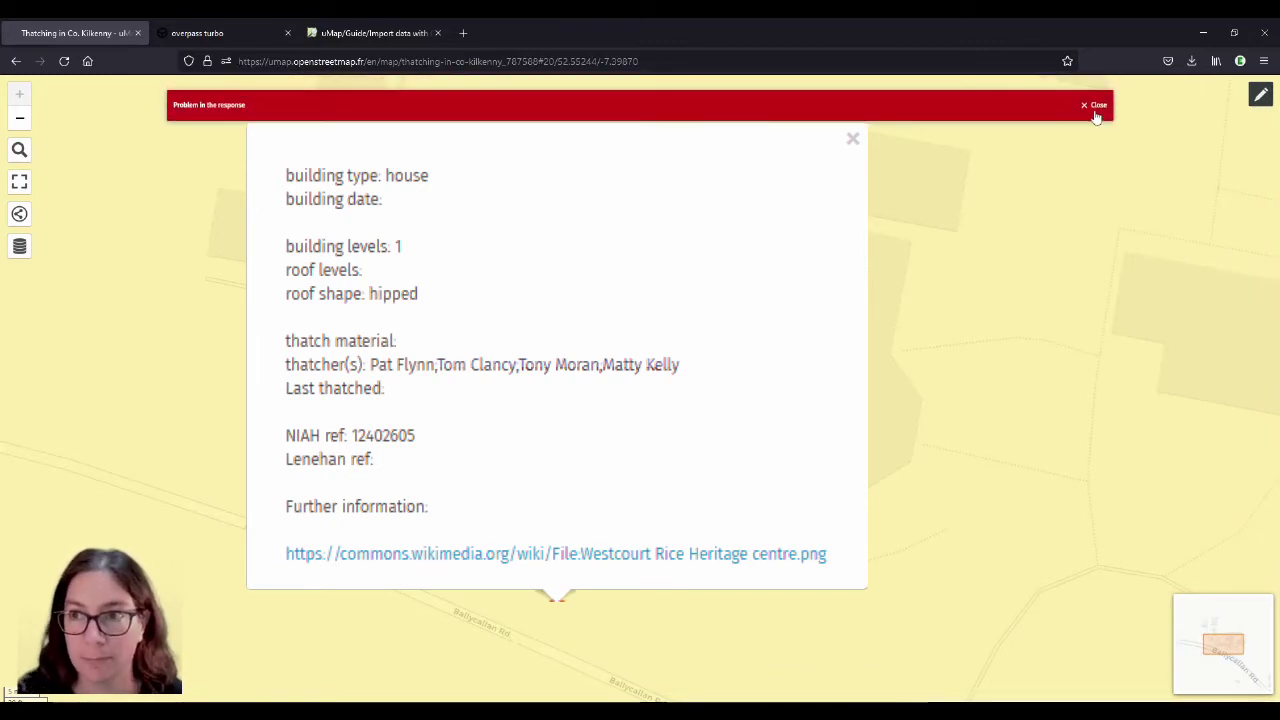
pyautogui.click(1095, 106)
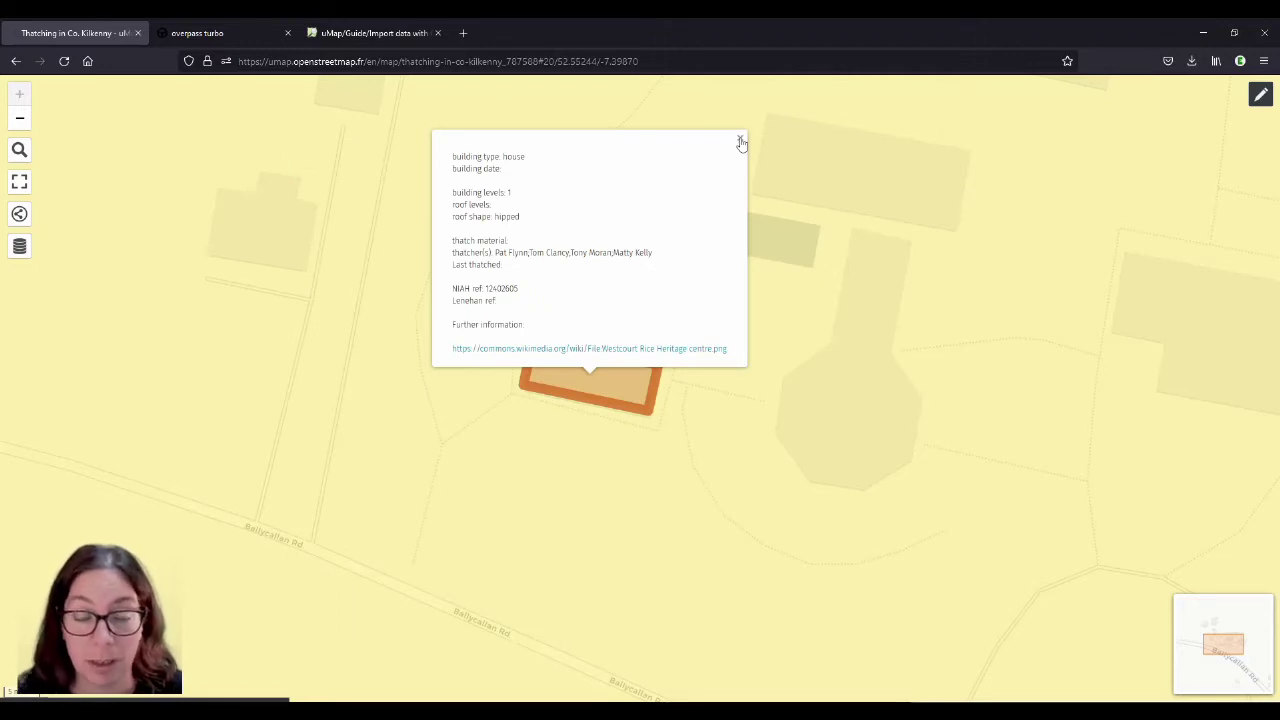
pyautogui.click(741, 141)
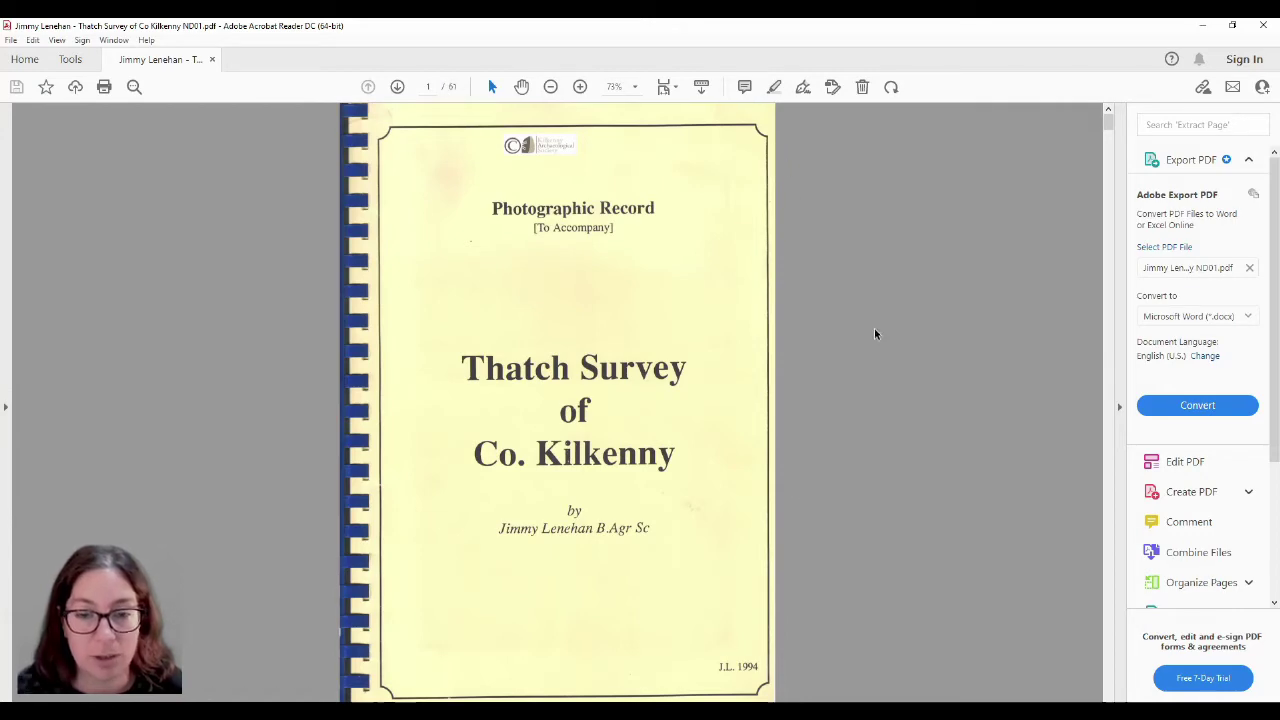
# Step: Scroll the Thatch Survey PDF past the page 2 index to page 4's Clogh Village photos
pyautogui.scroll(-10, 826, 443)
pyautogui.scroll(-3, 825, 437)
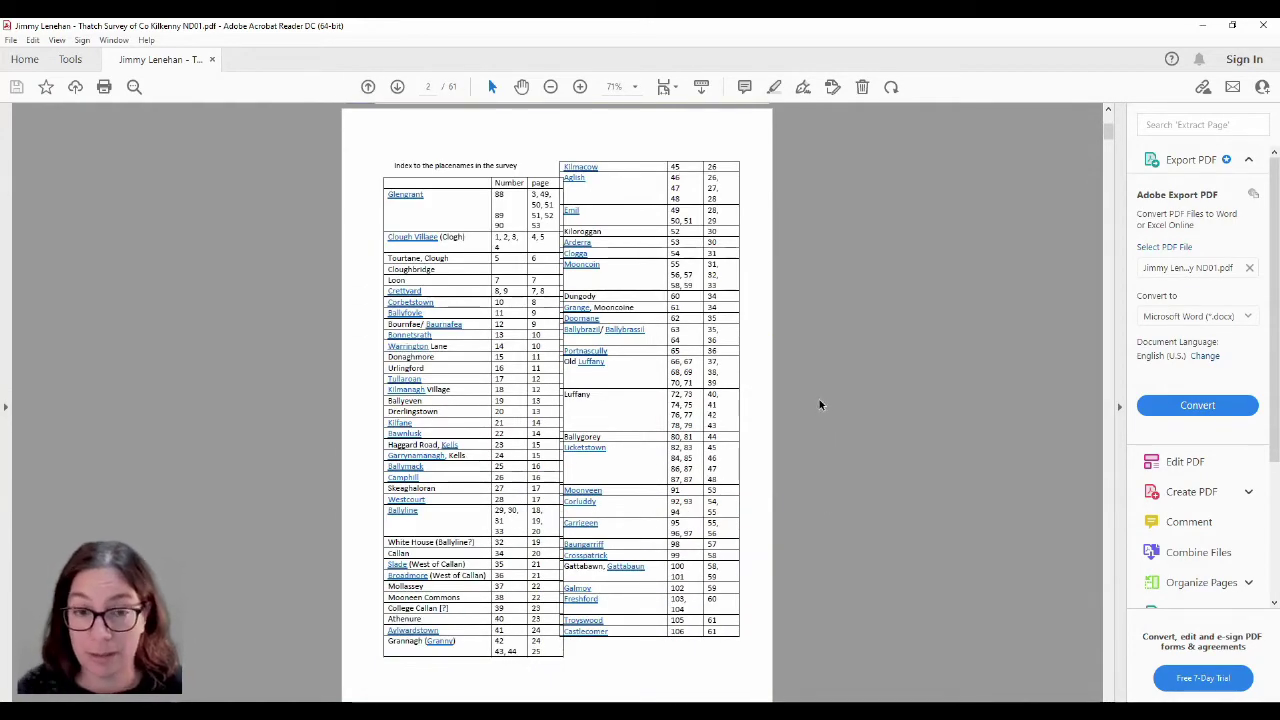
pyautogui.scroll(3, 835, 400)
pyautogui.scroll(-20, 843, 395)
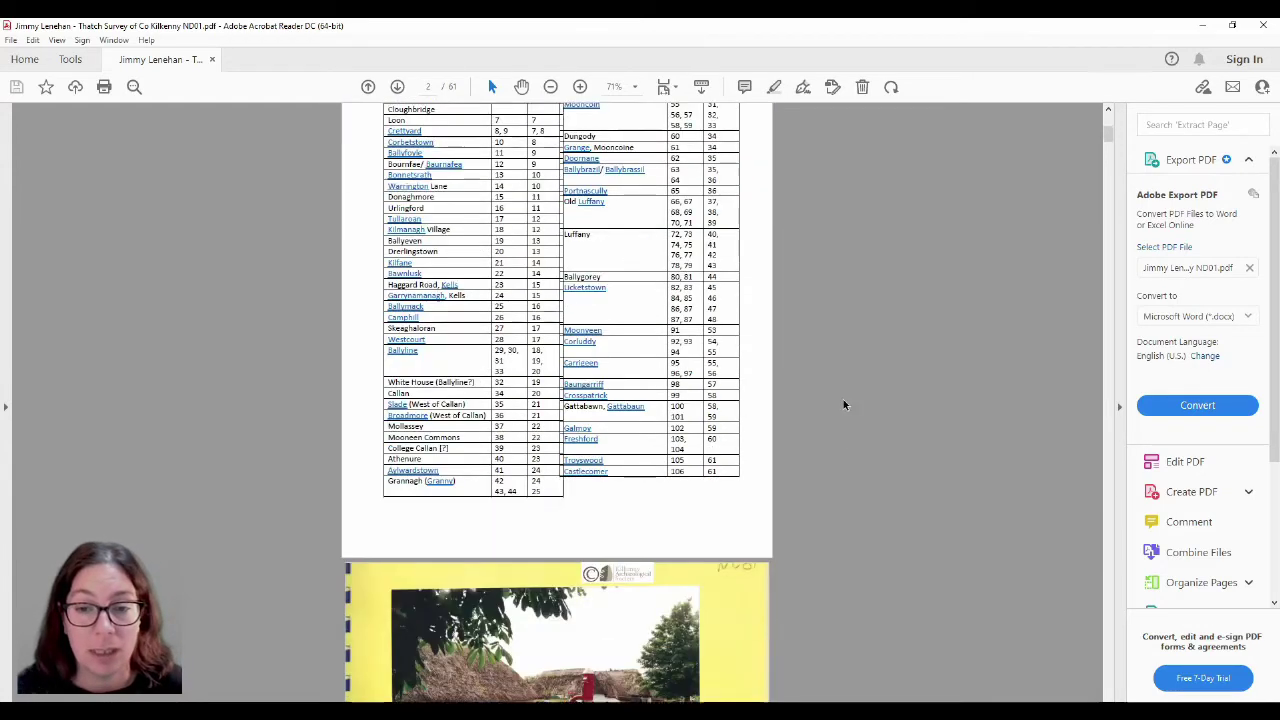
pyautogui.scroll(-7, 843, 400)
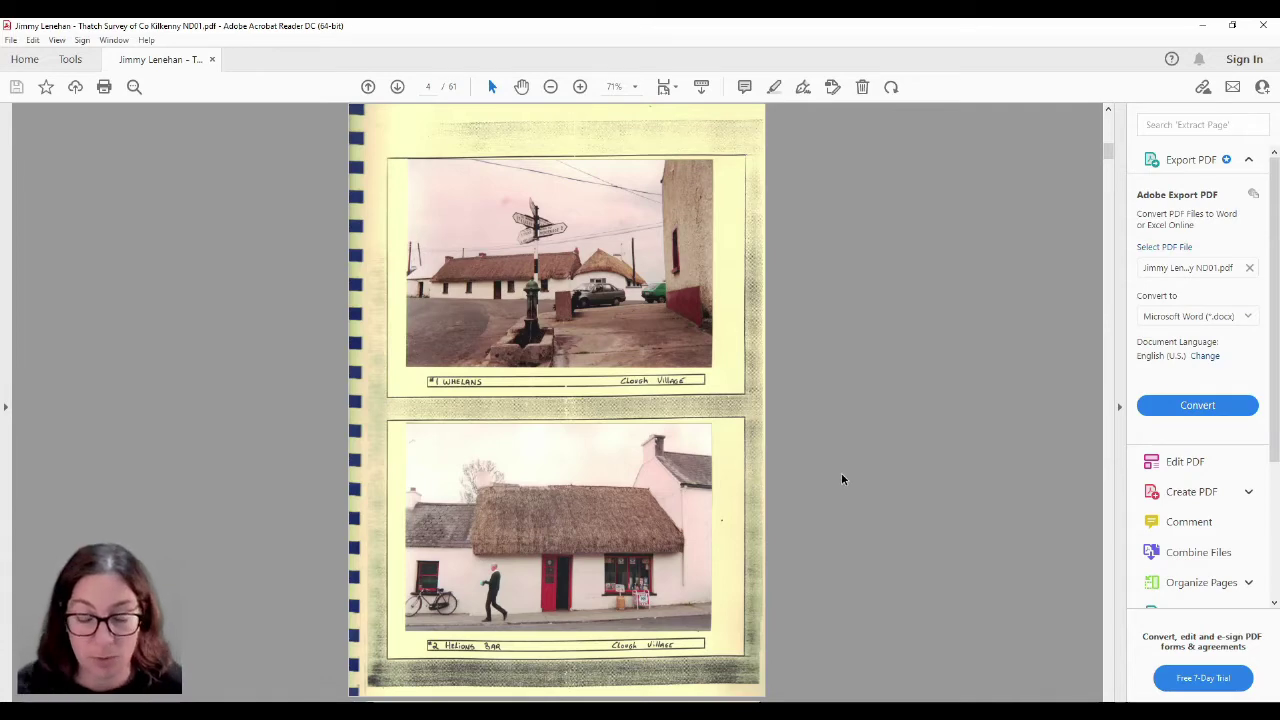
# Step: Page through the numbered cottage photographs from page 4 to page 8, showing #8 and #9
pyautogui.scroll(-15, 839, 416)
pyautogui.scroll(15, 839, 418)
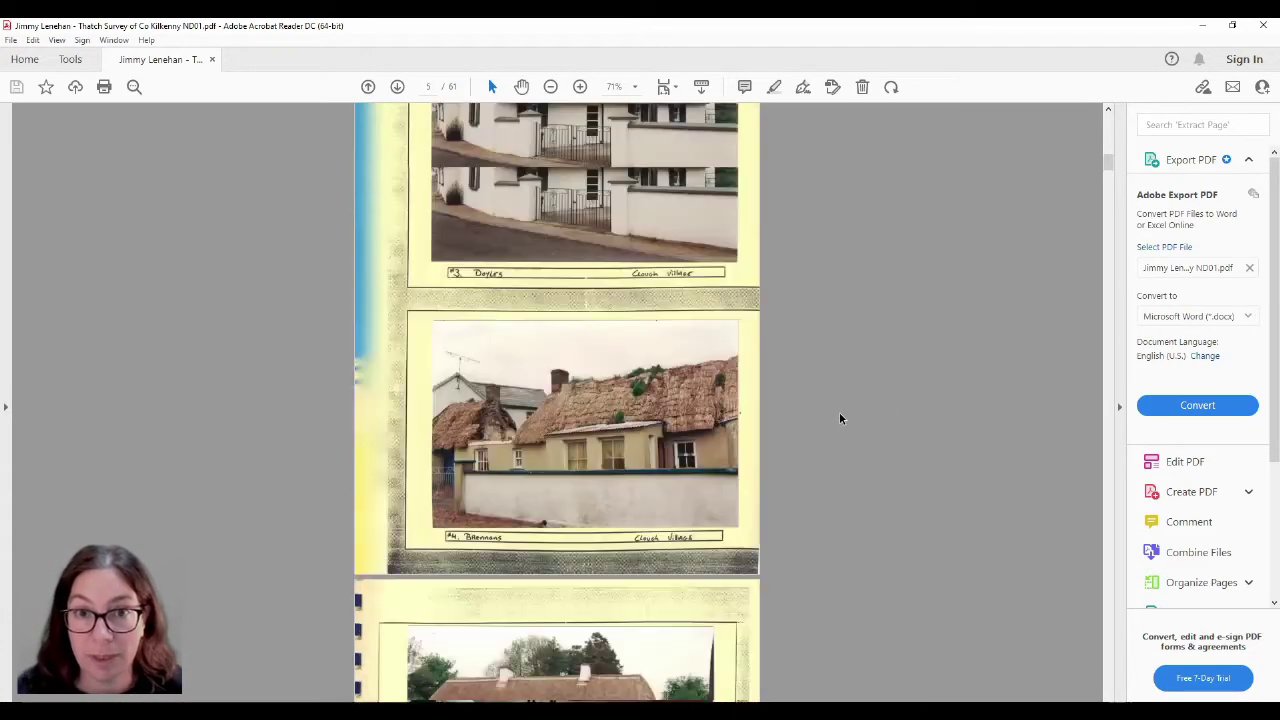
pyautogui.scroll(5, 839, 411)
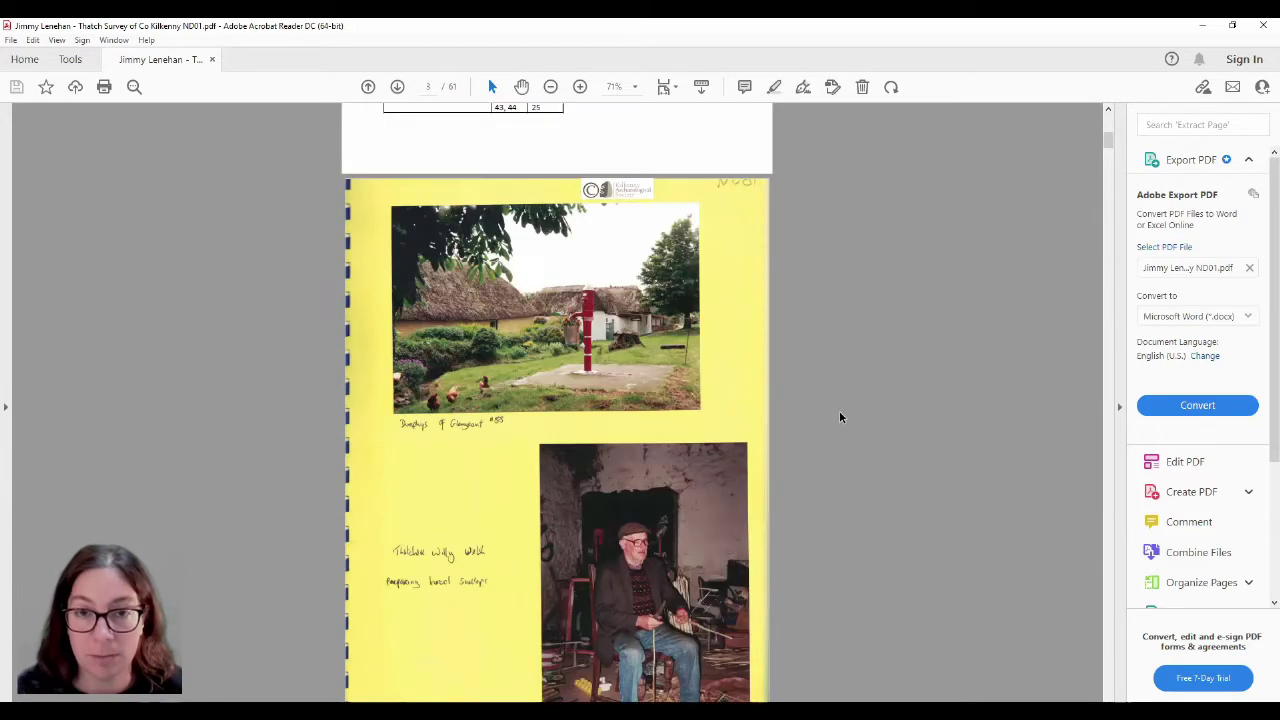
pyautogui.scroll(-3, 839, 410)
pyautogui.scroll(-3, 843, 411)
pyautogui.scroll(1, 843, 411)
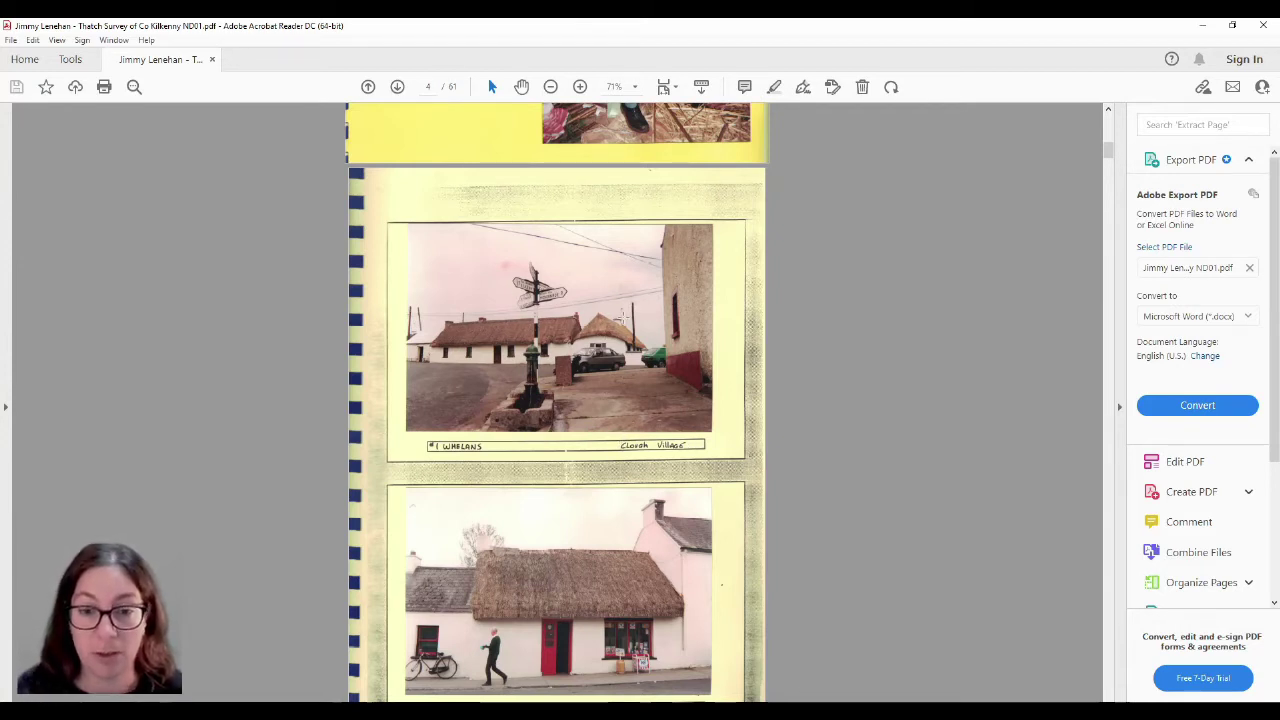
pyautogui.scroll(-1, 852, 470)
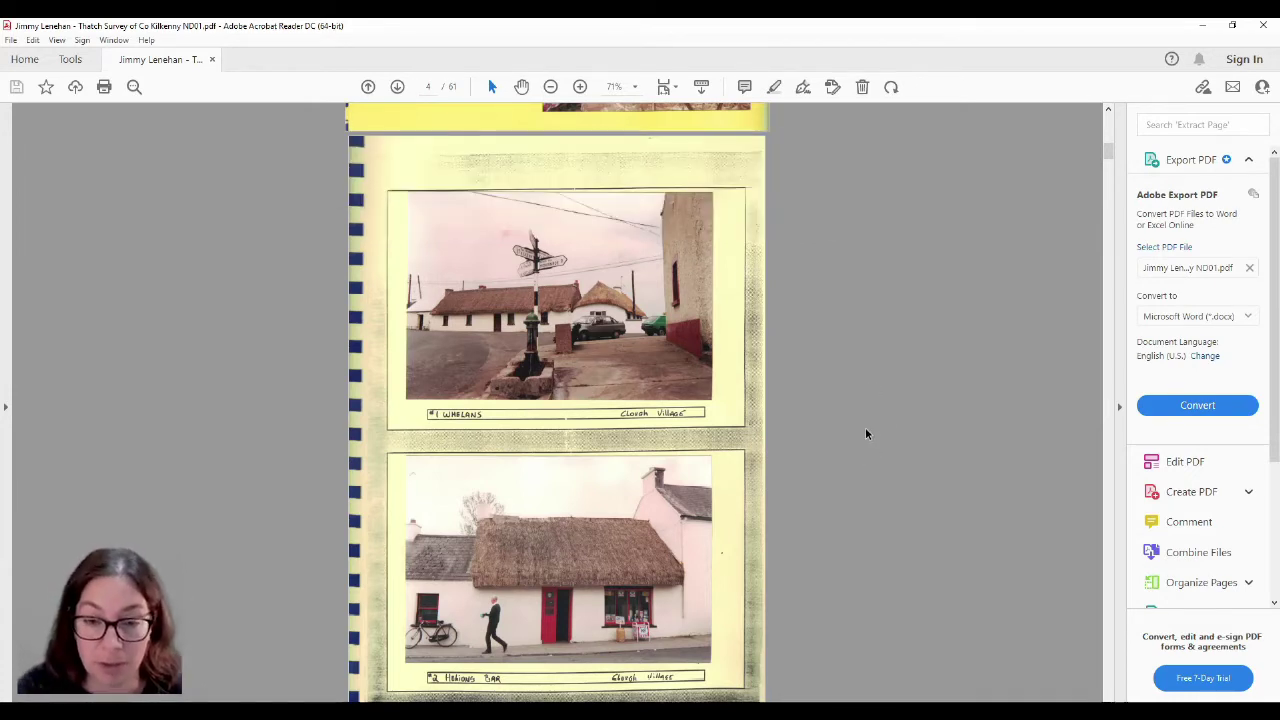
pyautogui.scroll(-3, 836, 420)
pyautogui.scroll(-3, 836, 420)
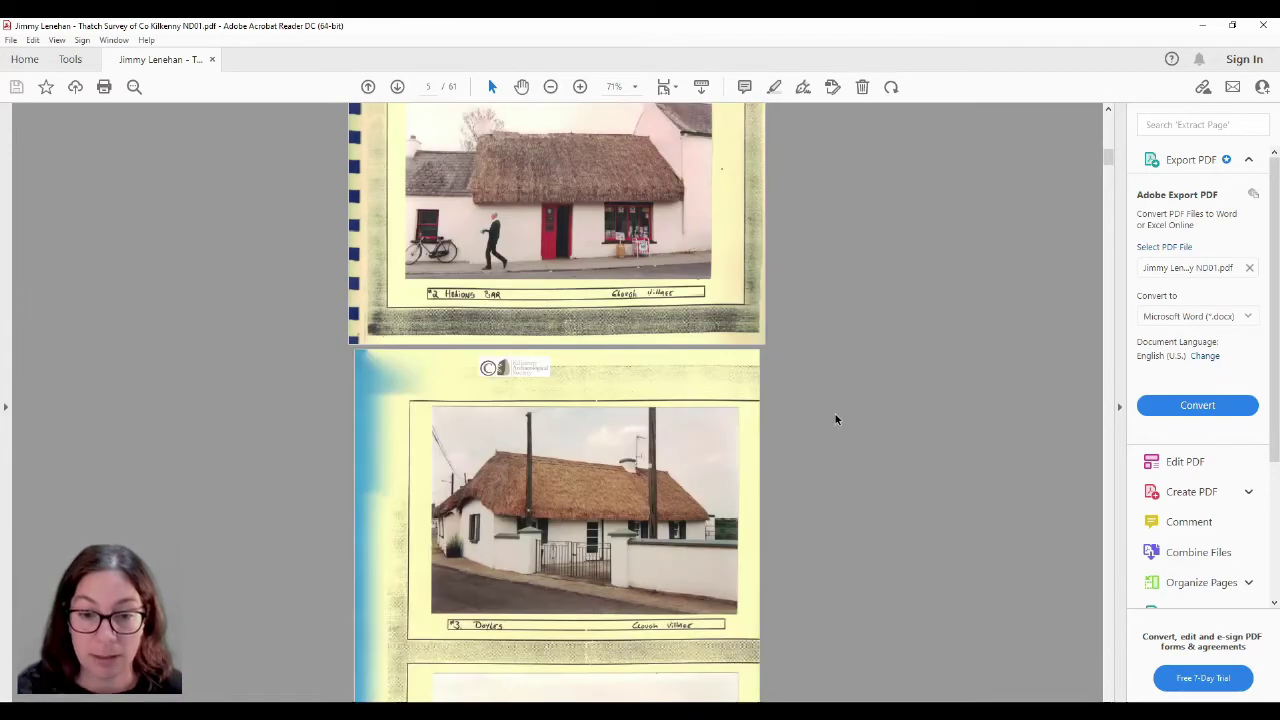
pyautogui.scroll(-6, 836, 420)
pyautogui.scroll(-7, 836, 420)
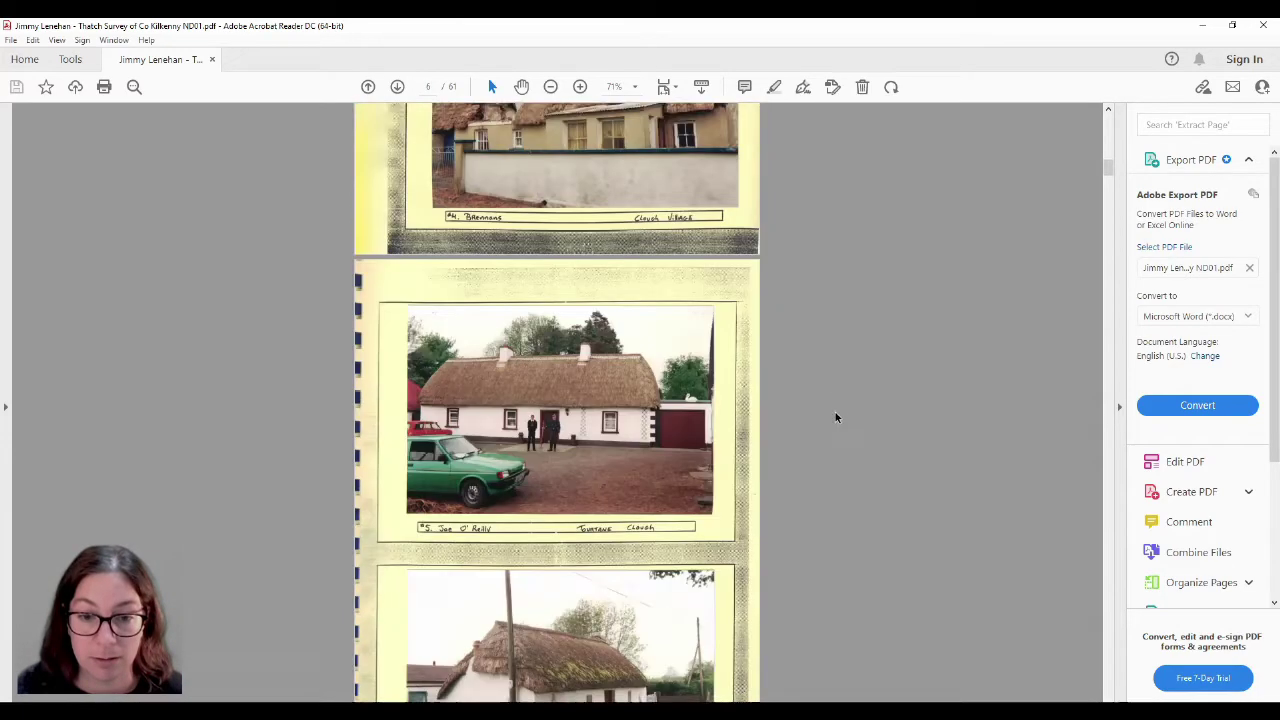
pyautogui.scroll(-3, 836, 416)
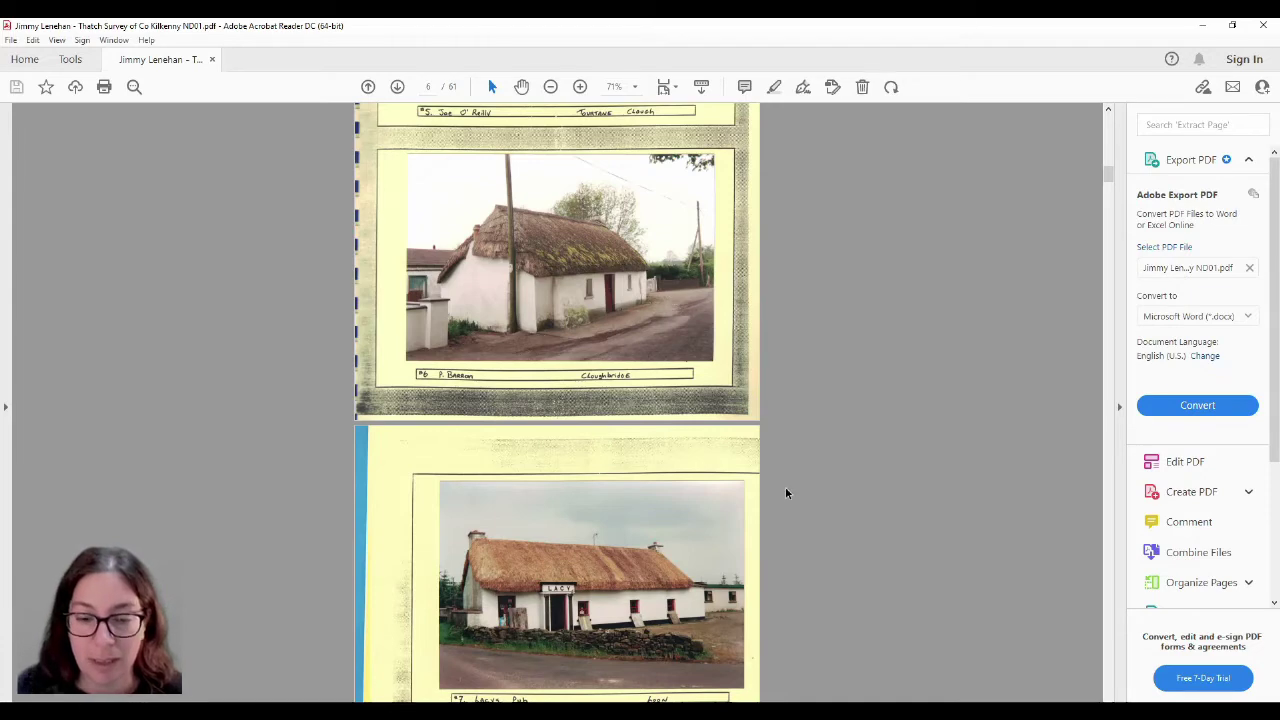
pyautogui.scroll(-5, 786, 487)
pyautogui.scroll(-4, 788, 483)
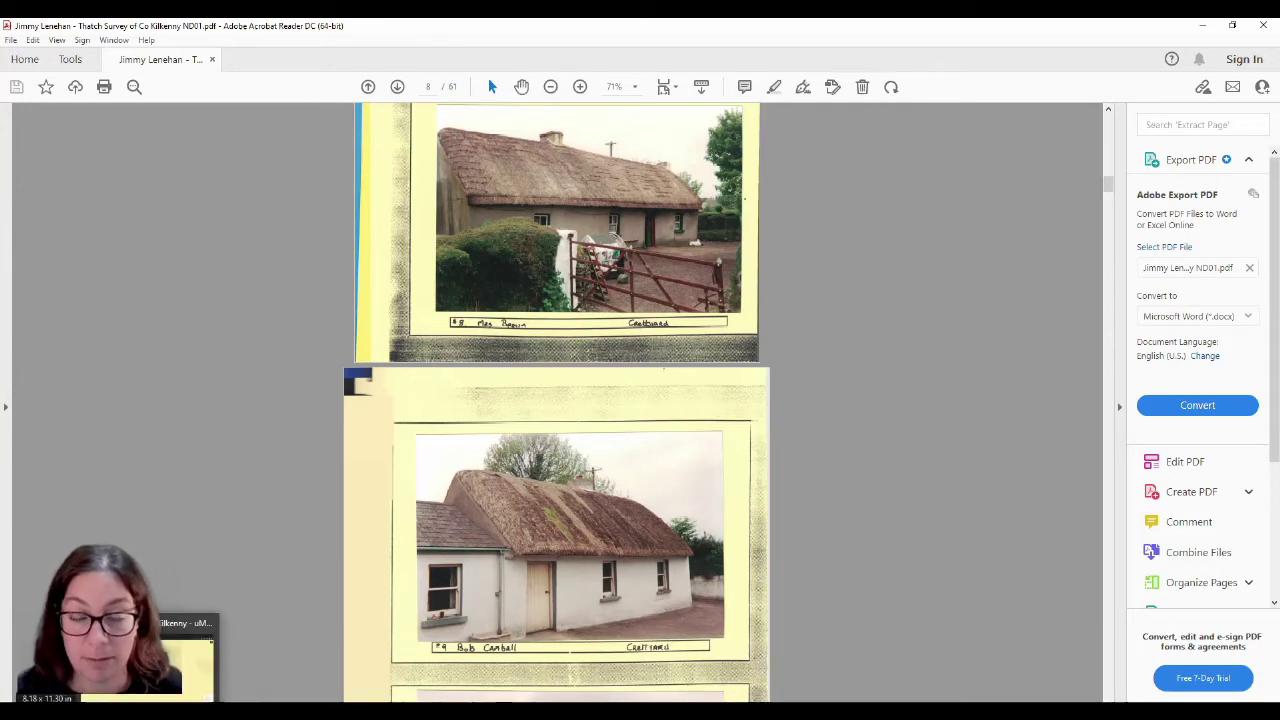
# Step: Switch to Overpass Turbo and pan the map toward the east coast
pyautogui.click(195, 660)
pyautogui.click(200, 33)
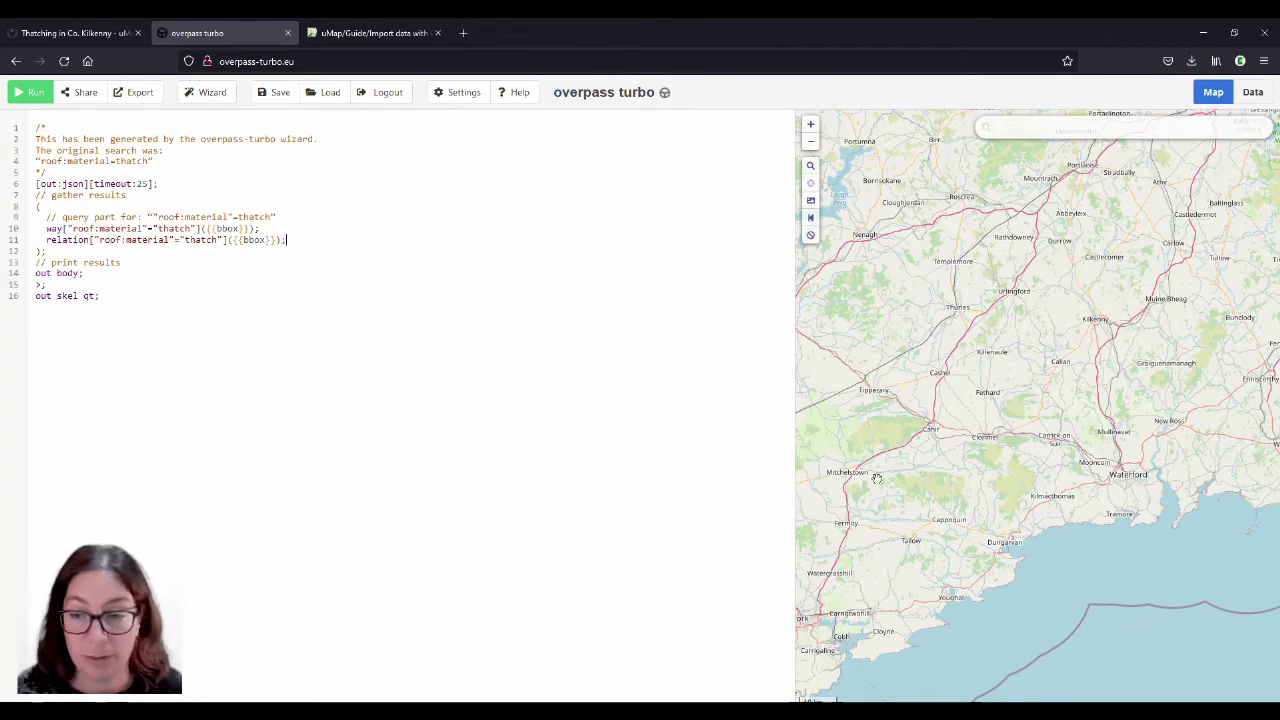
pyautogui.moveTo(1180, 310); pyautogui.dragTo(978, 412)
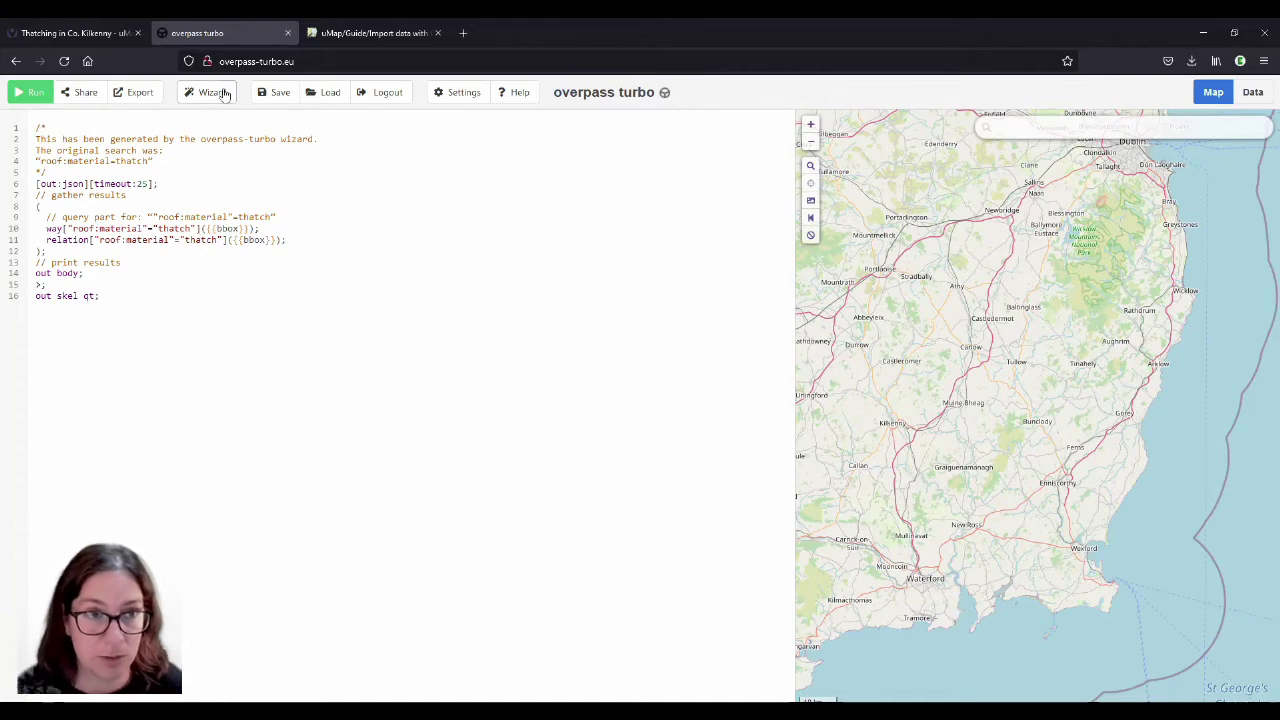
# Step: Select the roof:material thatch condition on line 11 of the query
pyautogui.click(222, 92)
pyautogui.click(817, 485)
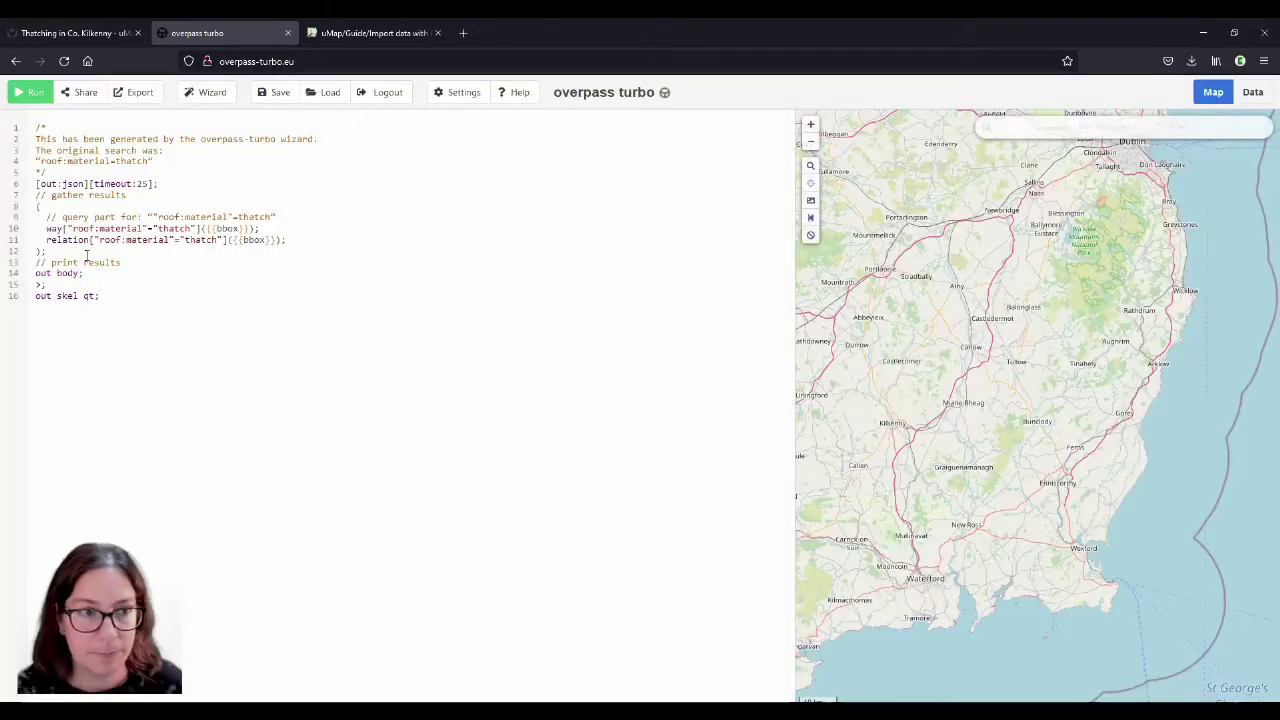
pyautogui.moveTo(98, 240); pyautogui.dragTo(222, 237)
pyautogui.hotkey('ctrl', 'c')
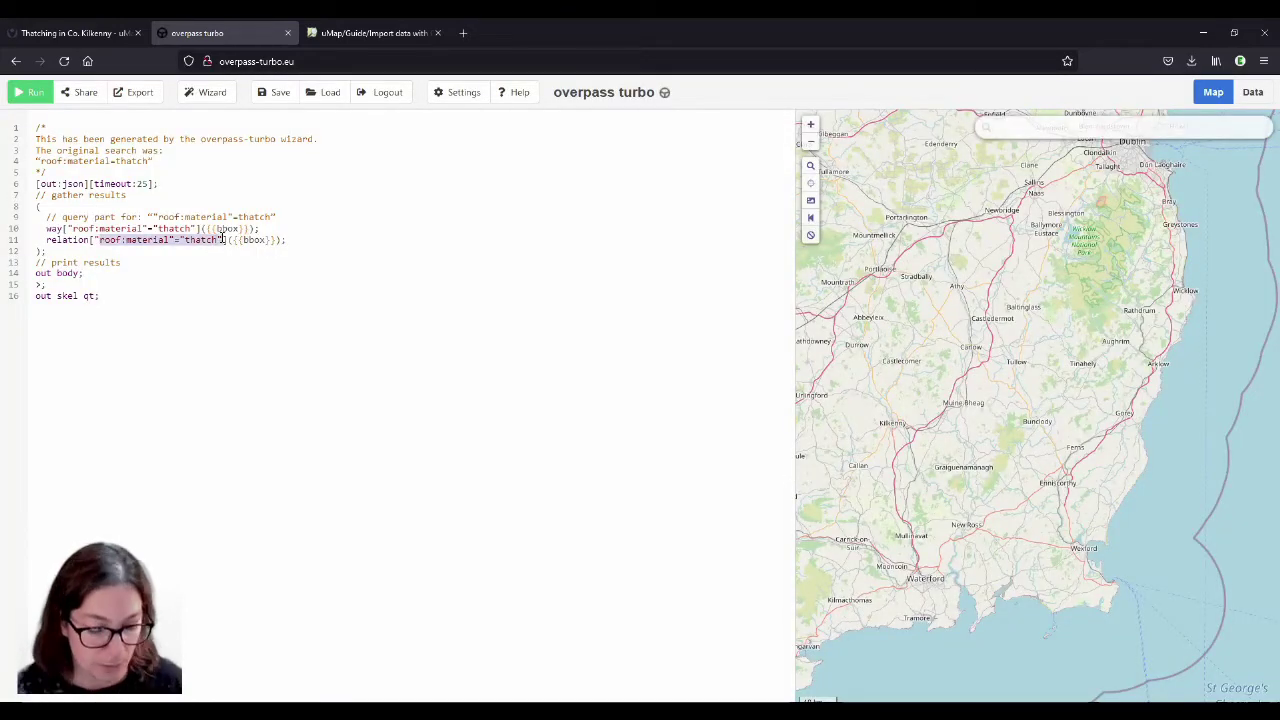
# Step: In the Query Wizard, enter the search roof:material=thatch in "County Kilkenny" without extra quotes
pyautogui.click(211, 92)
pyautogui.click(508, 428)
pyautogui.hotkey('ctrl', 'v')
pyautogui.press('Left')
pyautogui.press('Left')
pyautogui.press('Left')
pyautogui.press('Left')
pyautogui.press('Left')
pyautogui.press('Left')
pyautogui.press('Left')
pyautogui.press('Left')
pyautogui.press('Left')
pyautogui.press('BackSpace')
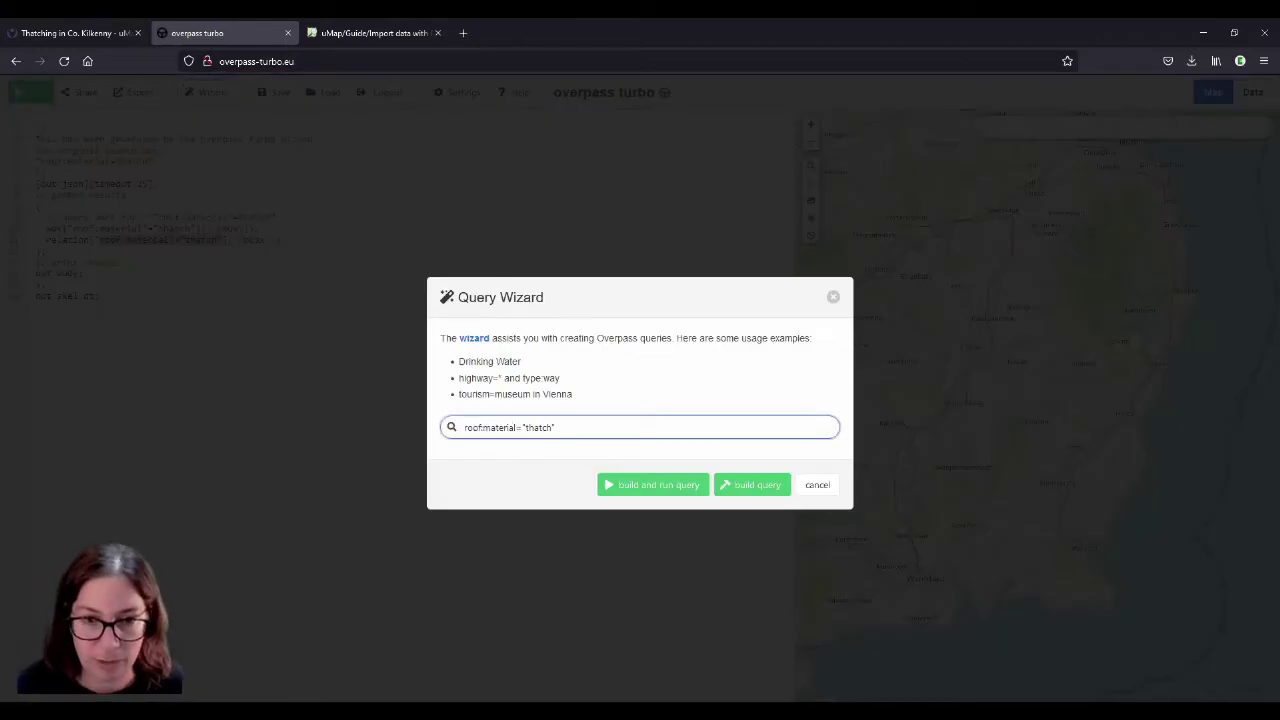
pyautogui.press('Right')
pyautogui.press('Right')
pyautogui.press('BackSpace')
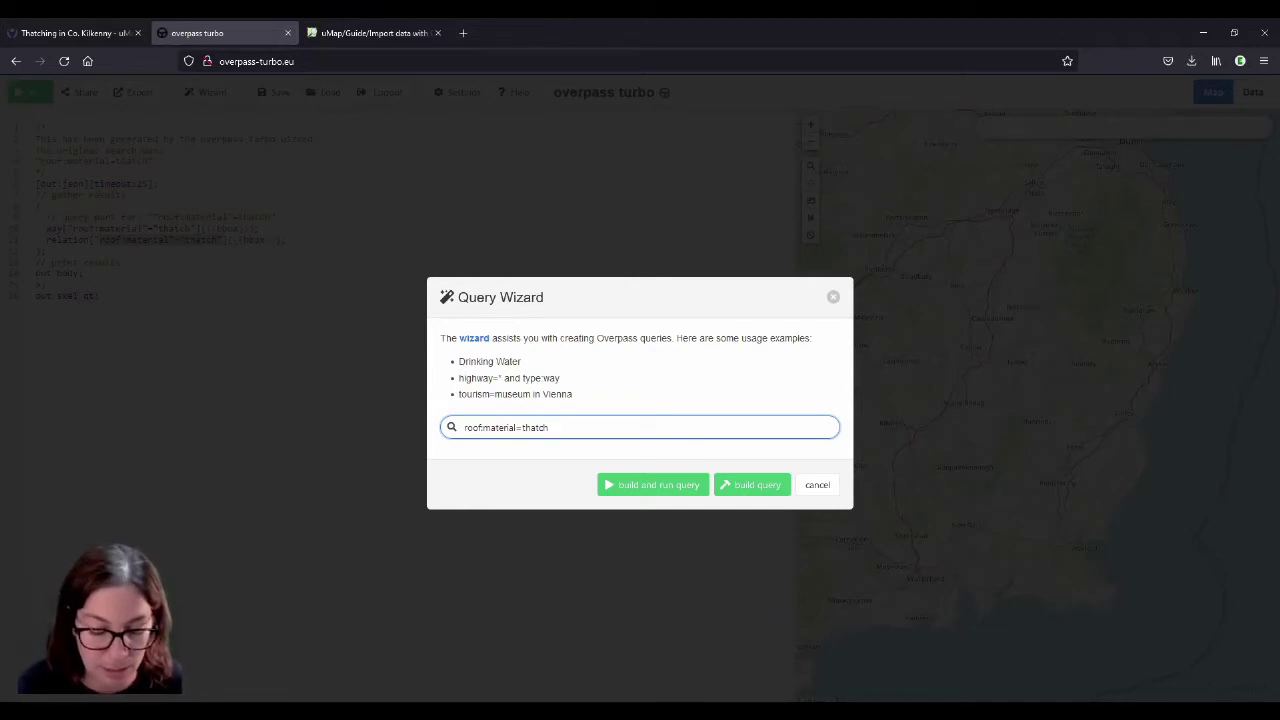
pyautogui.click(564, 427)
pyautogui.write('County Kilkenny"')
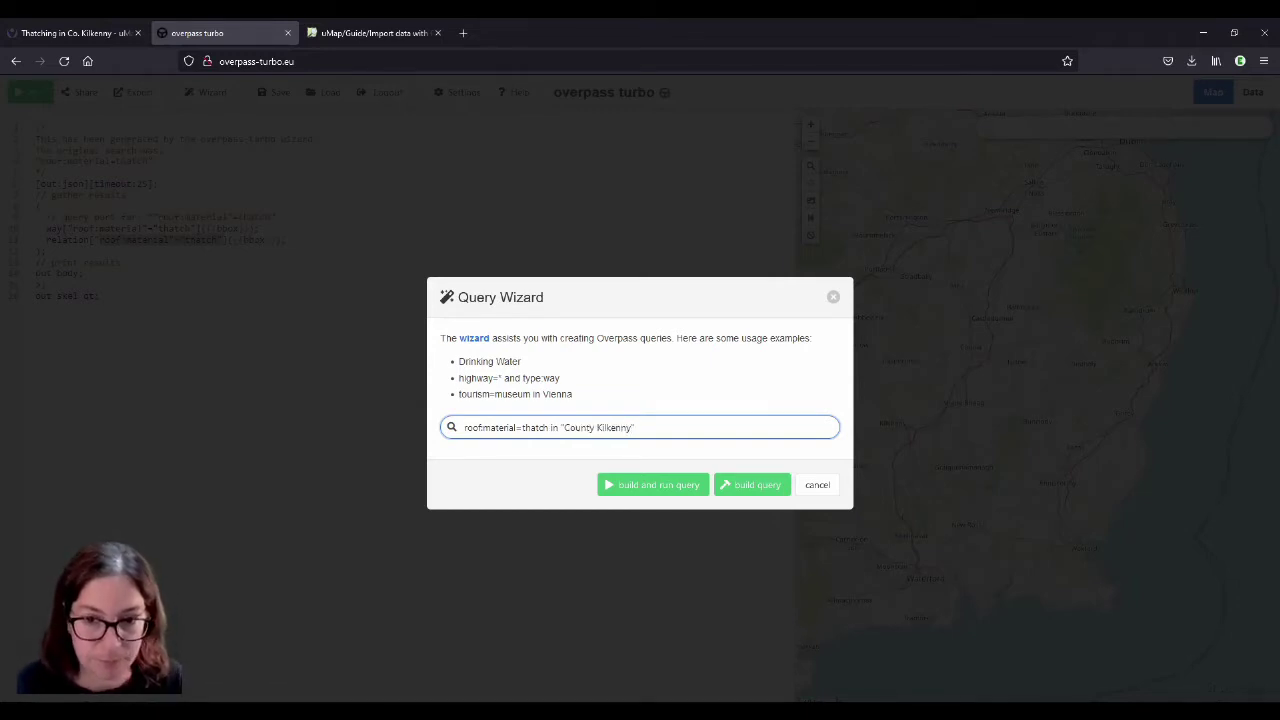
# Step: Build the wizard query, delete its node line, and run it to plot thatched buildings
pyautogui.click(765, 487)
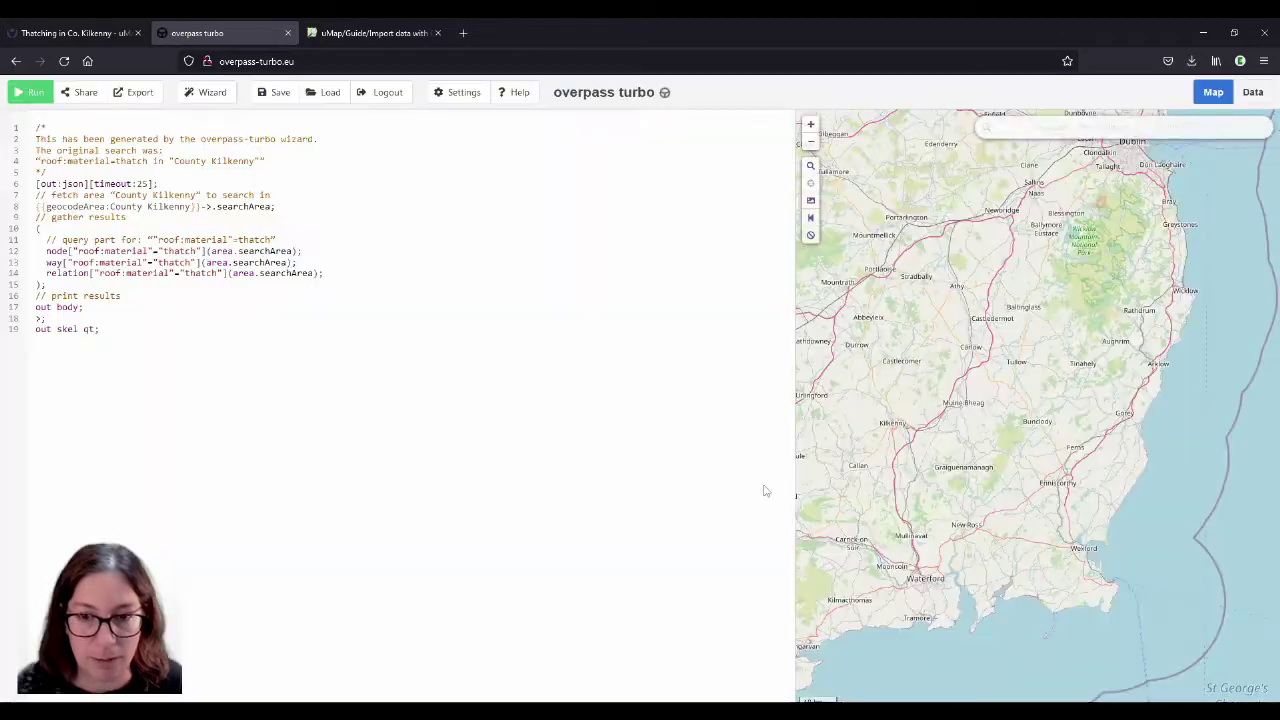
pyautogui.moveTo(346, 252); pyautogui.dragTo(346, 236)
pyautogui.press('Delete')
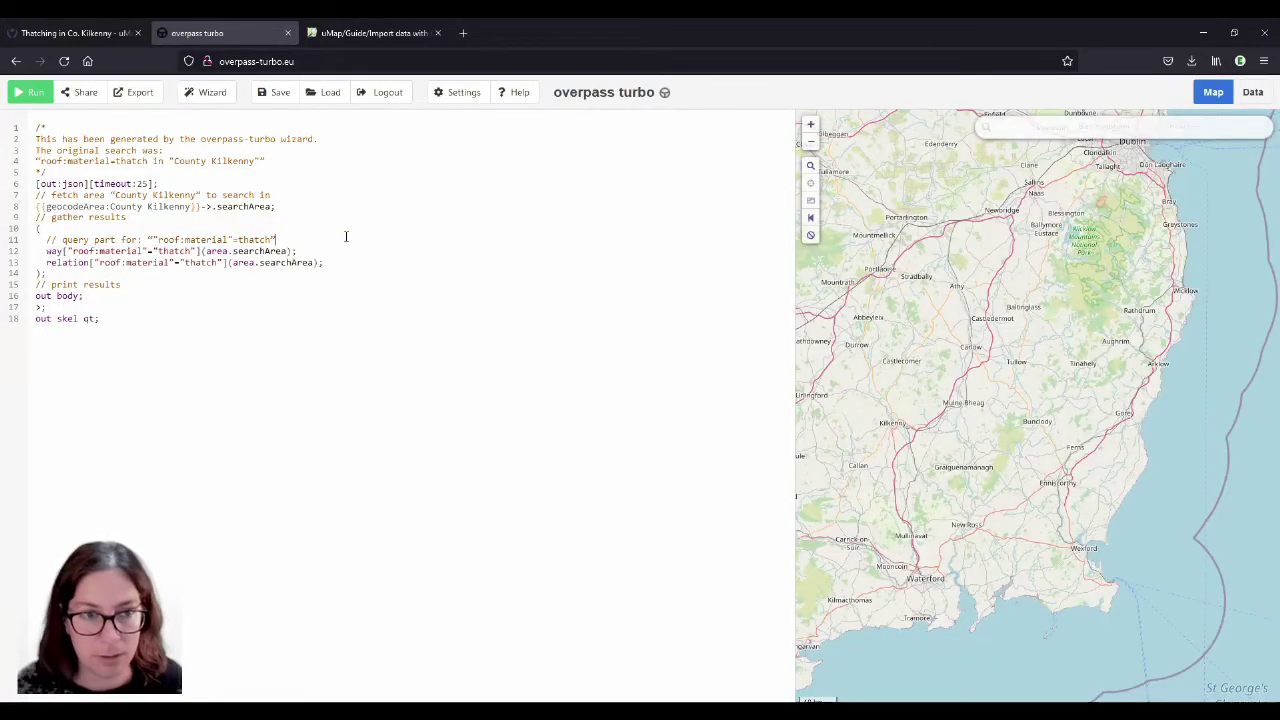
pyautogui.click(35, 94)
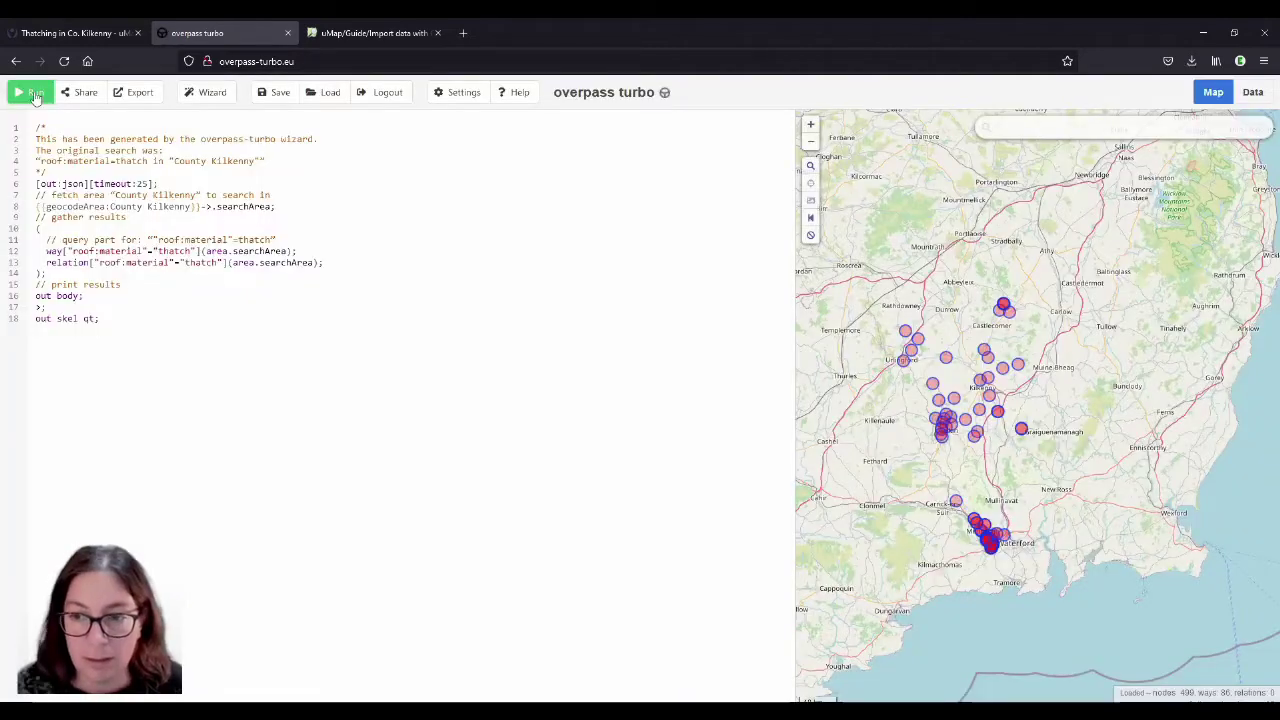
pyautogui.moveTo(883, 475); pyautogui.dragTo(963, 505)
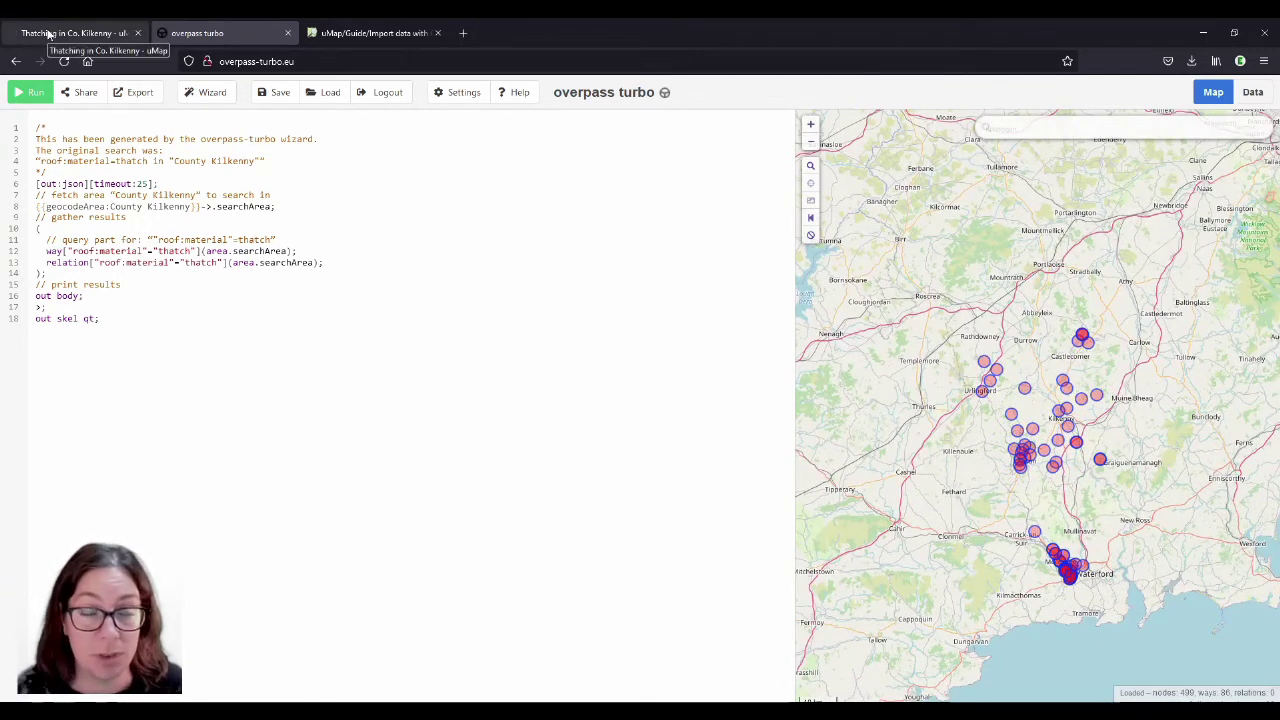
# Step: Check the uMap Overpass import guide and the thatching map, then return to Overpass Turbo
pyautogui.click(362, 33)
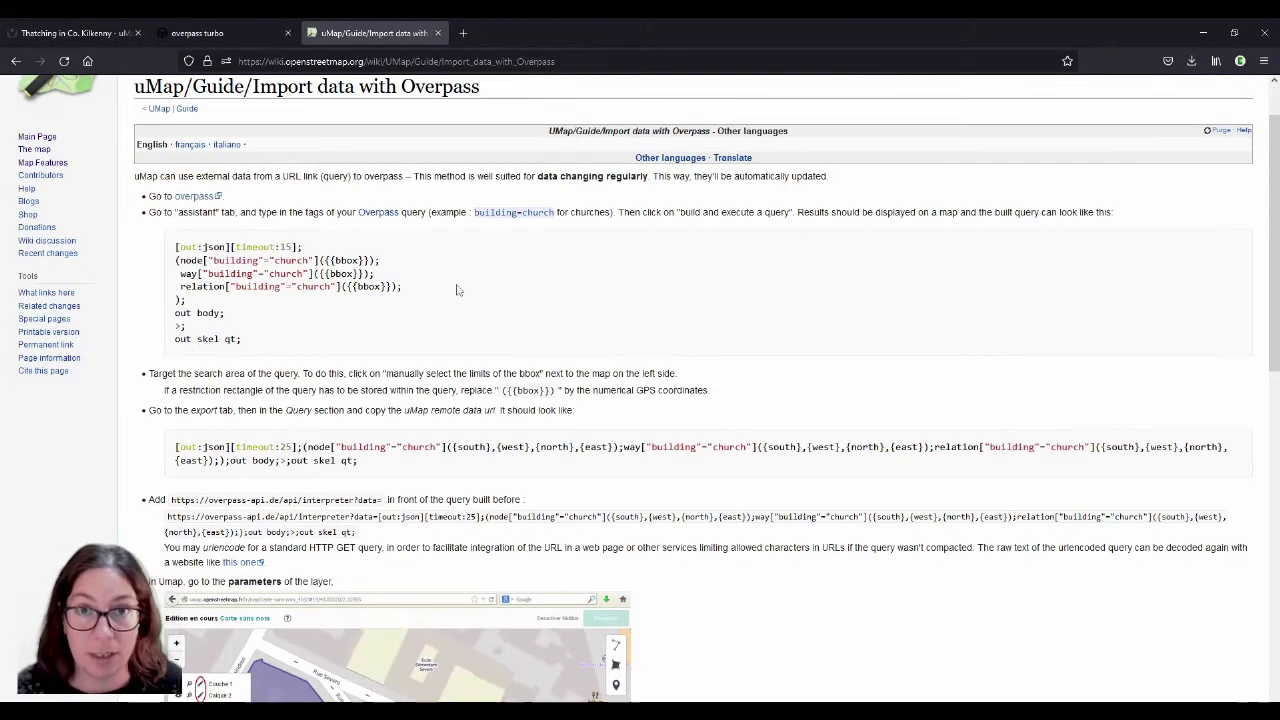
pyautogui.click(104, 34)
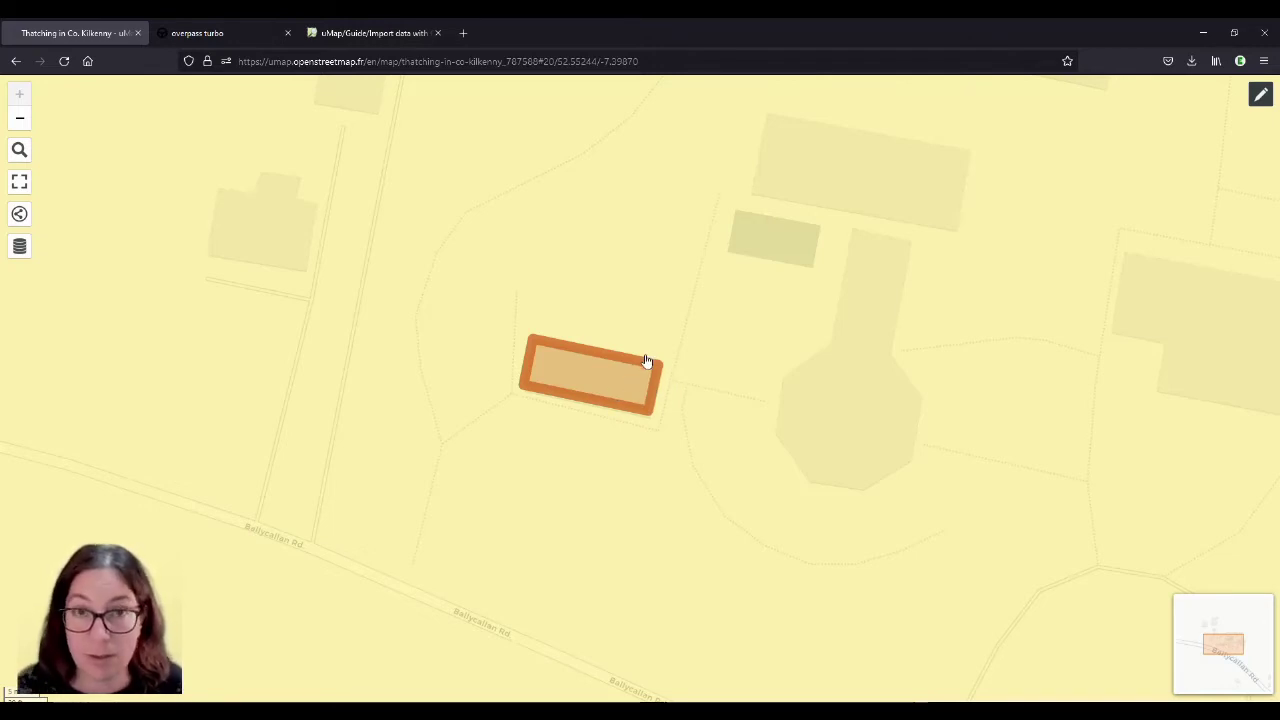
pyautogui.click(215, 34)
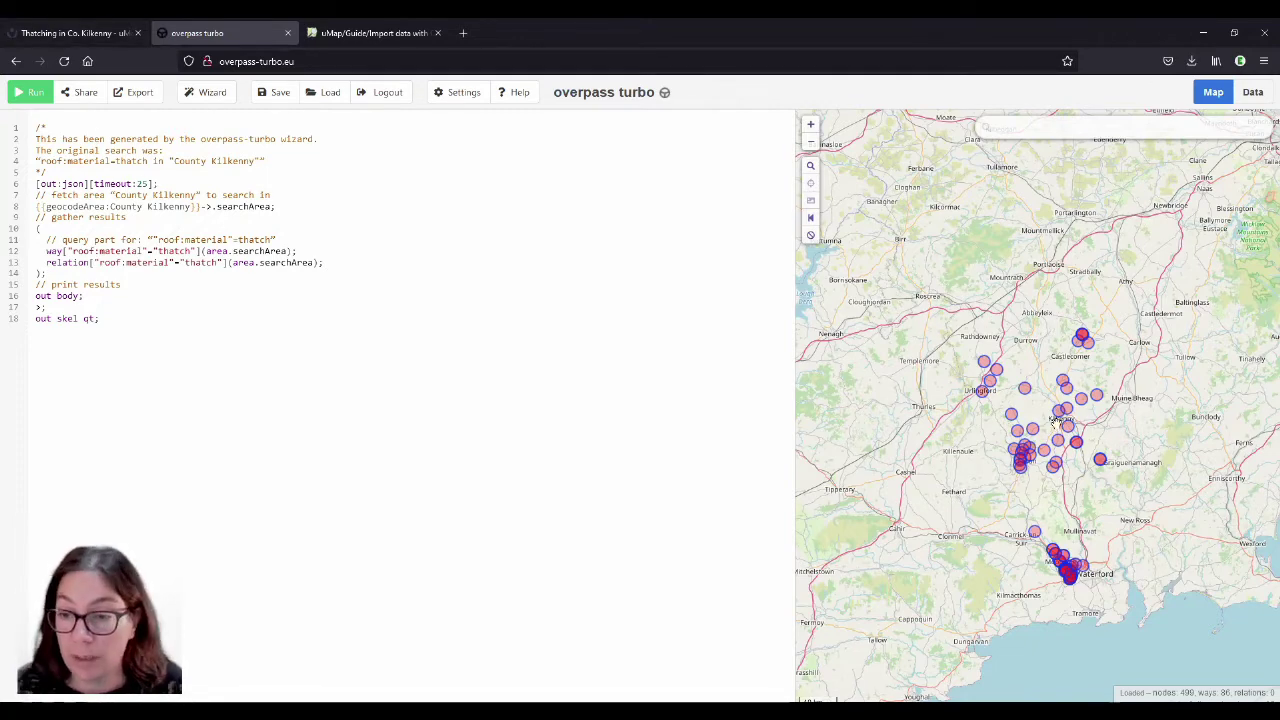
# Step: Pan the results south to show Mooncoin, the river, Portlaw and Owning
pyautogui.scroll(2, 1058, 424)
pyautogui.scroll(3, 1011, 442)
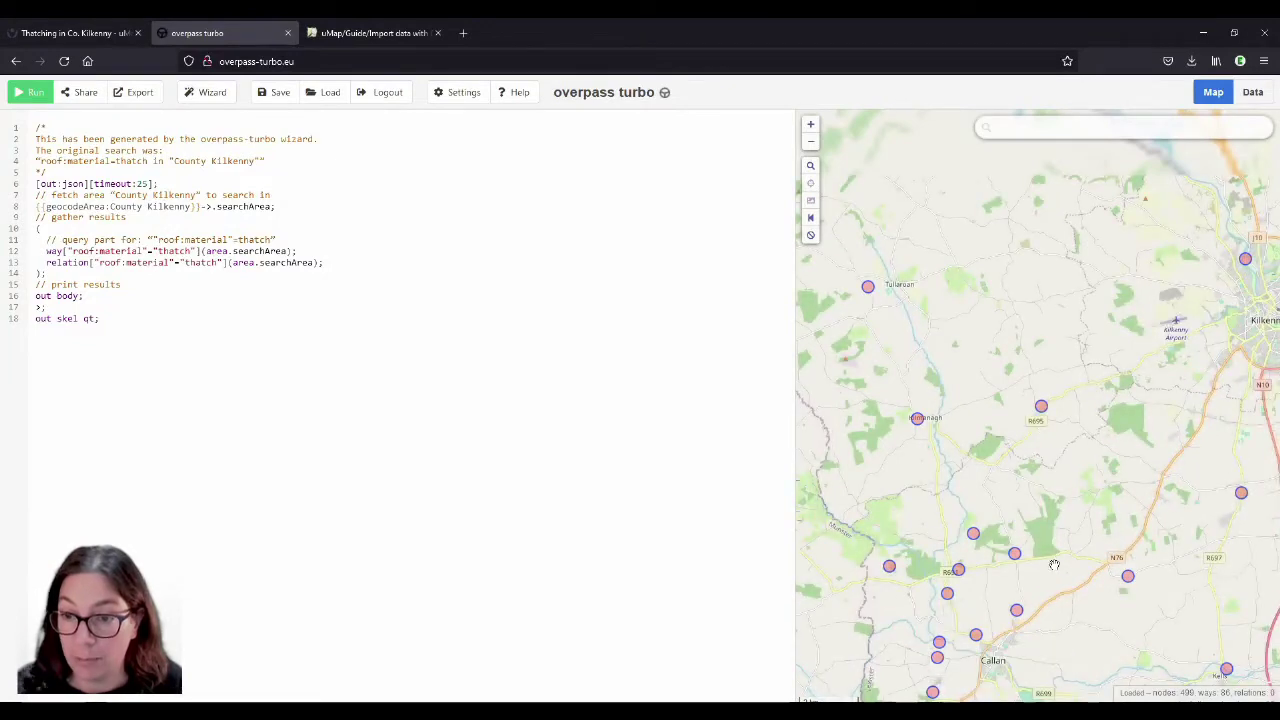
pyautogui.moveTo(1037, 437); pyautogui.dragTo(964, 200)
pyautogui.moveTo(1000, 590); pyautogui.dragTo(905, 215)
pyautogui.scroll(-1, 1022, 470)
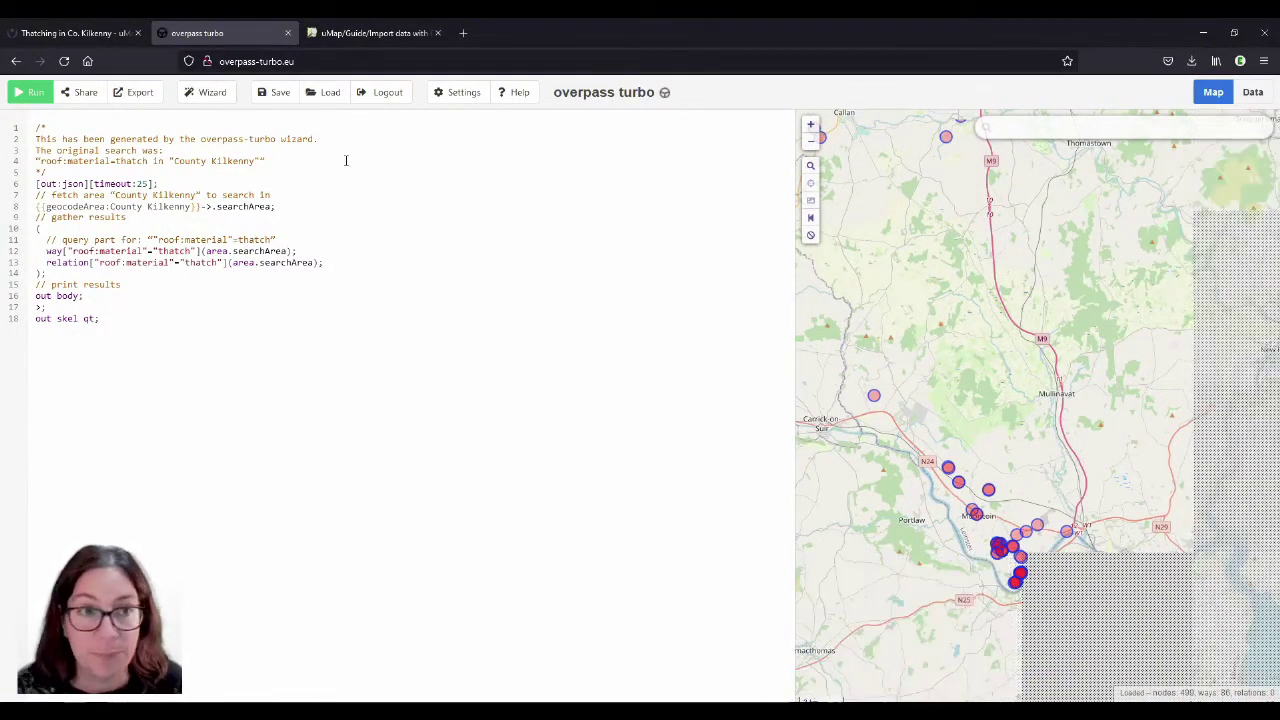
pyautogui.scroll(1, 1014, 585)
pyautogui.moveTo(943, 495); pyautogui.dragTo(1021, 521)
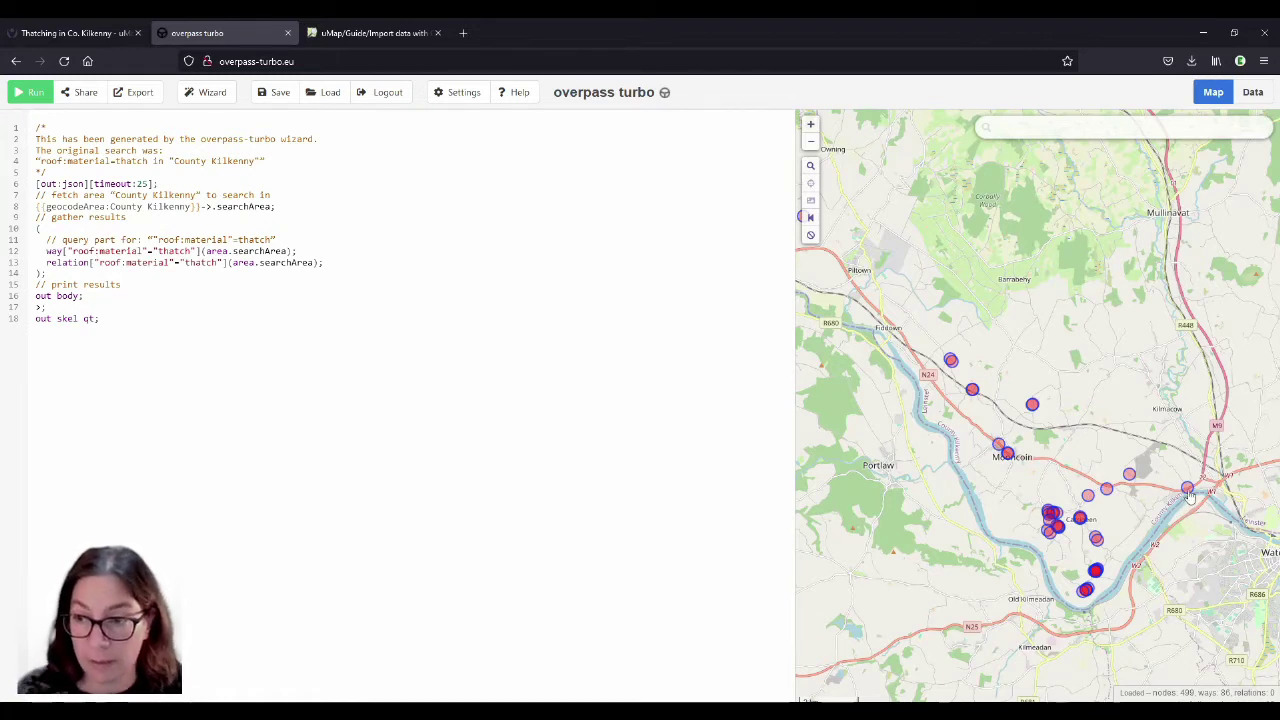
pyautogui.moveTo(1188, 493); pyautogui.dragTo(1164, 493)
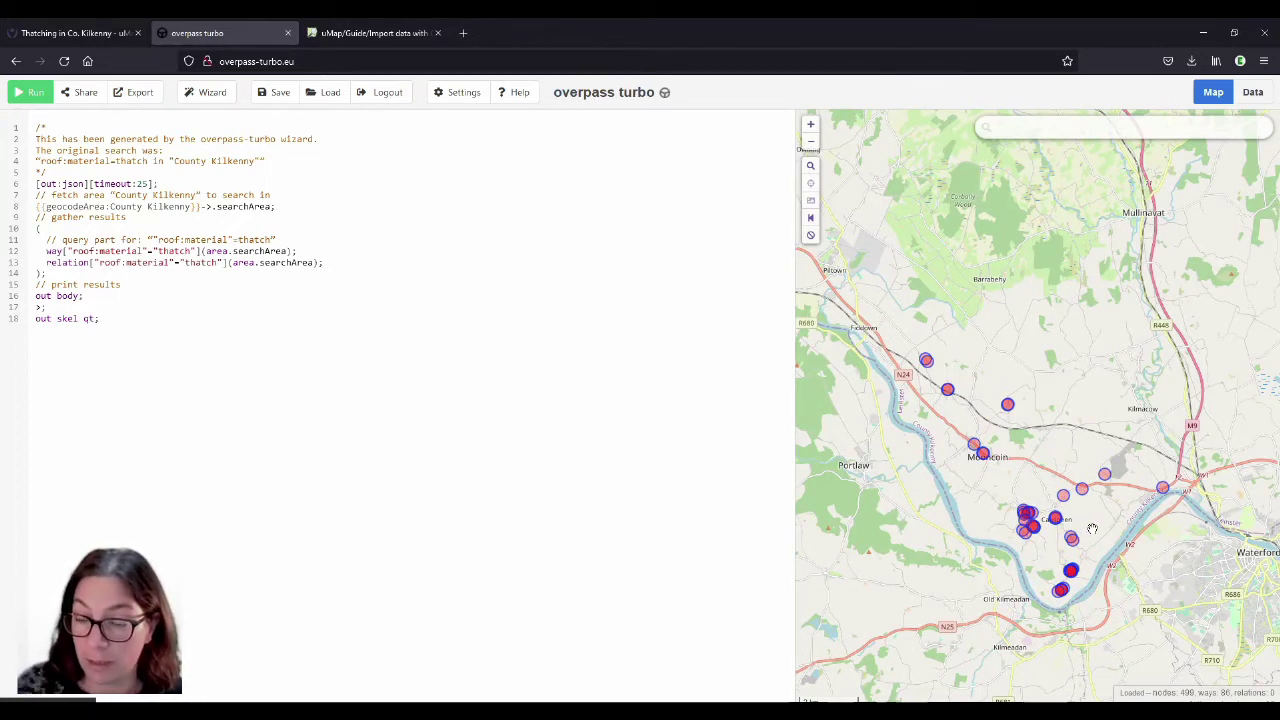
# Step: Centre on Carrigeen and zoom in until individual thatched building outlines appear
pyautogui.scroll(4, 1056, 528)
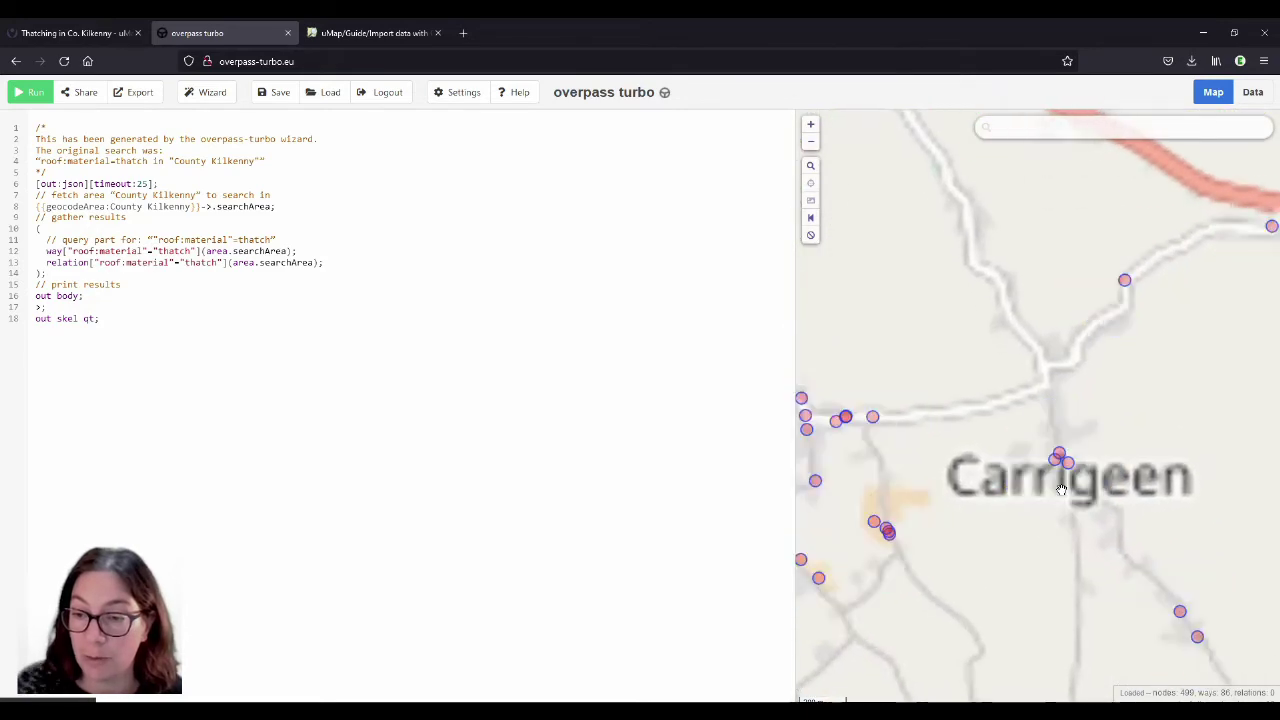
pyautogui.scroll(3, 1062, 484)
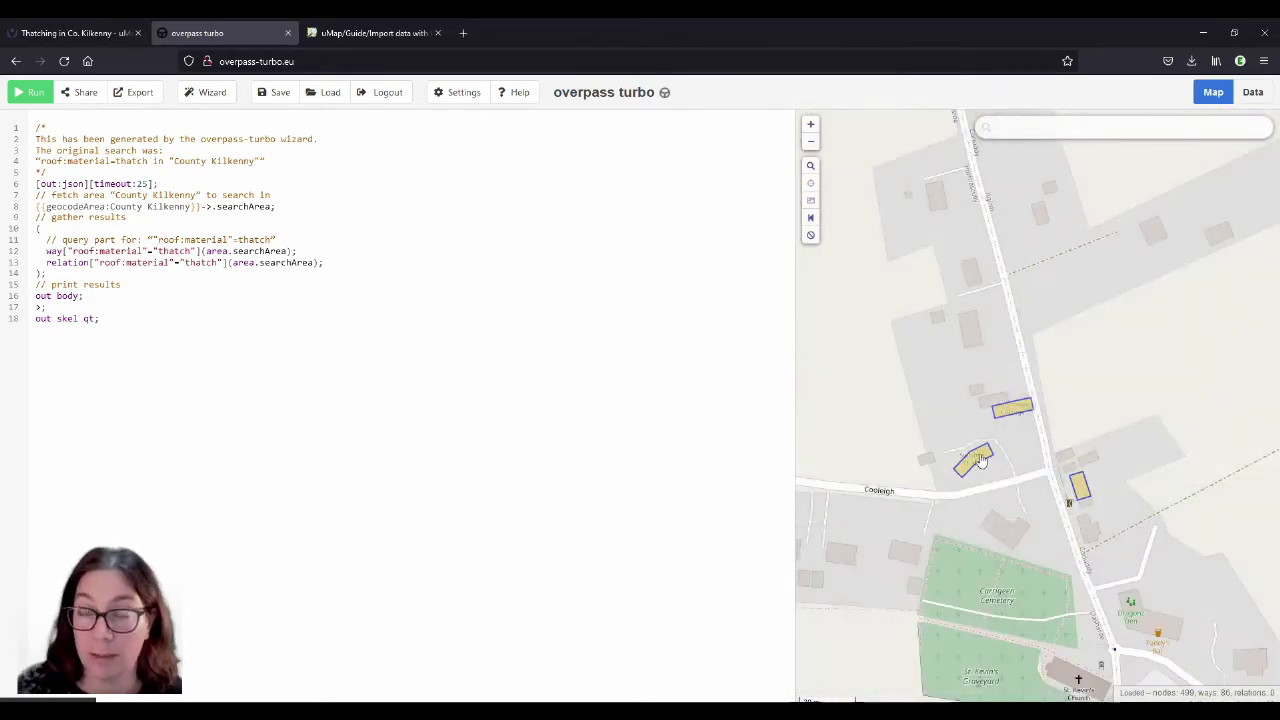
pyautogui.scroll(-3, 982, 458)
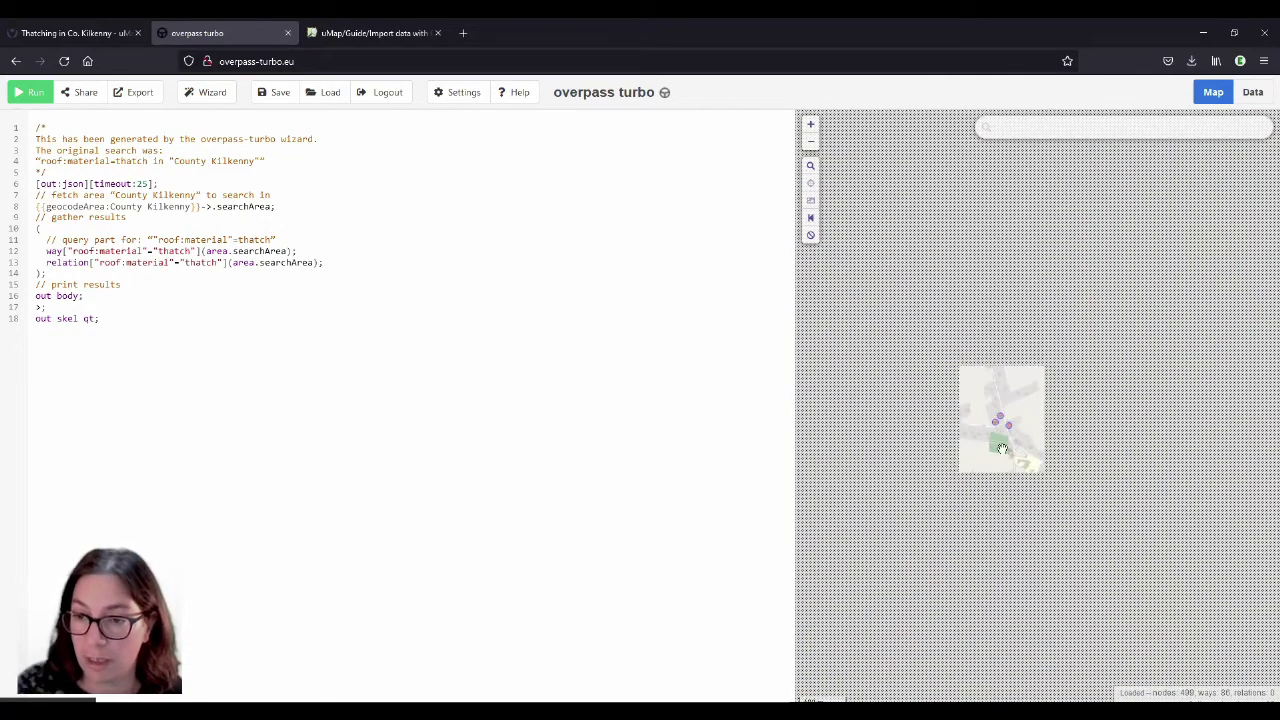
pyautogui.scroll(-1, 1000, 400)
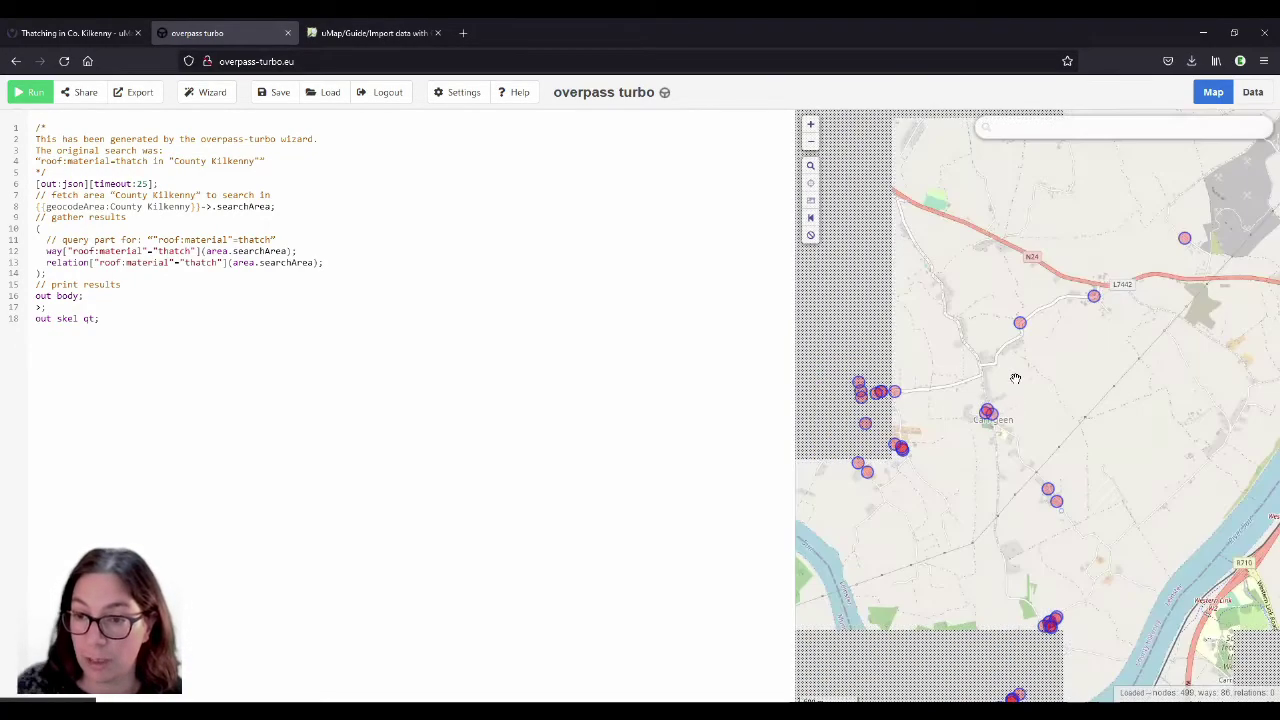
pyautogui.scroll(-1, 1015, 378)
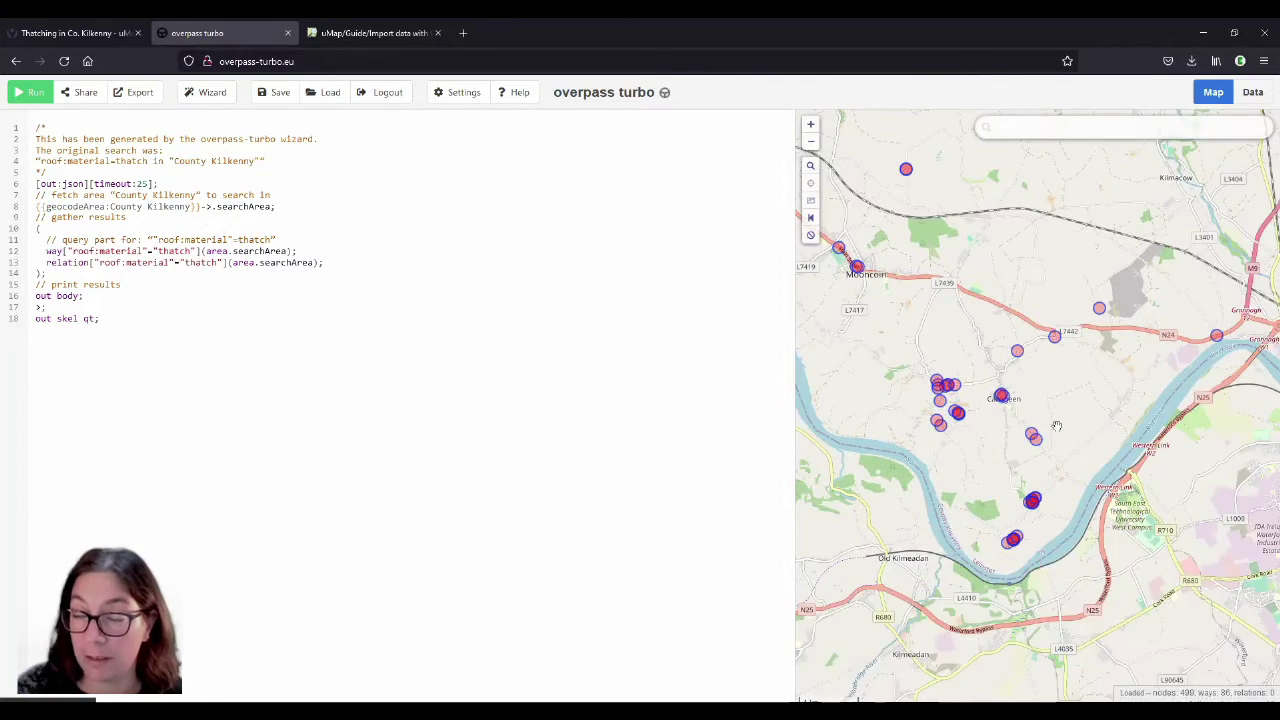
pyautogui.scroll(5, 1005, 402)
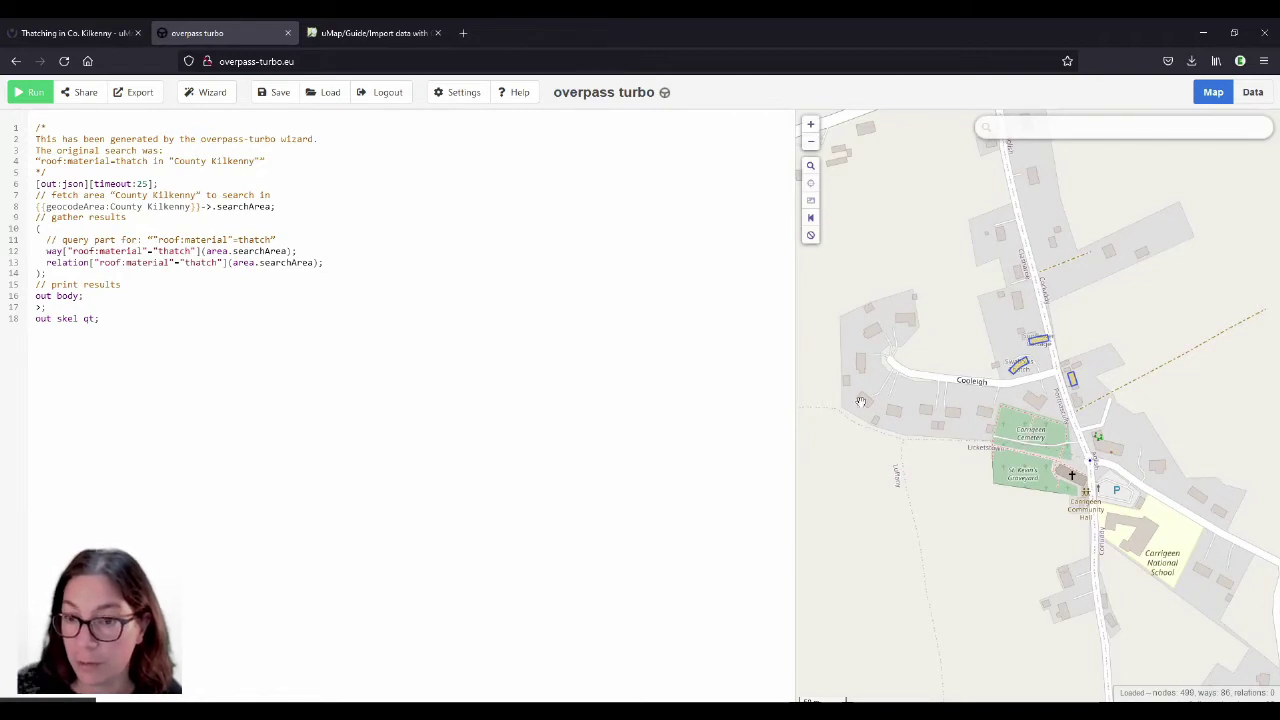
pyautogui.moveTo(966, 433); pyautogui.dragTo(977, 464)
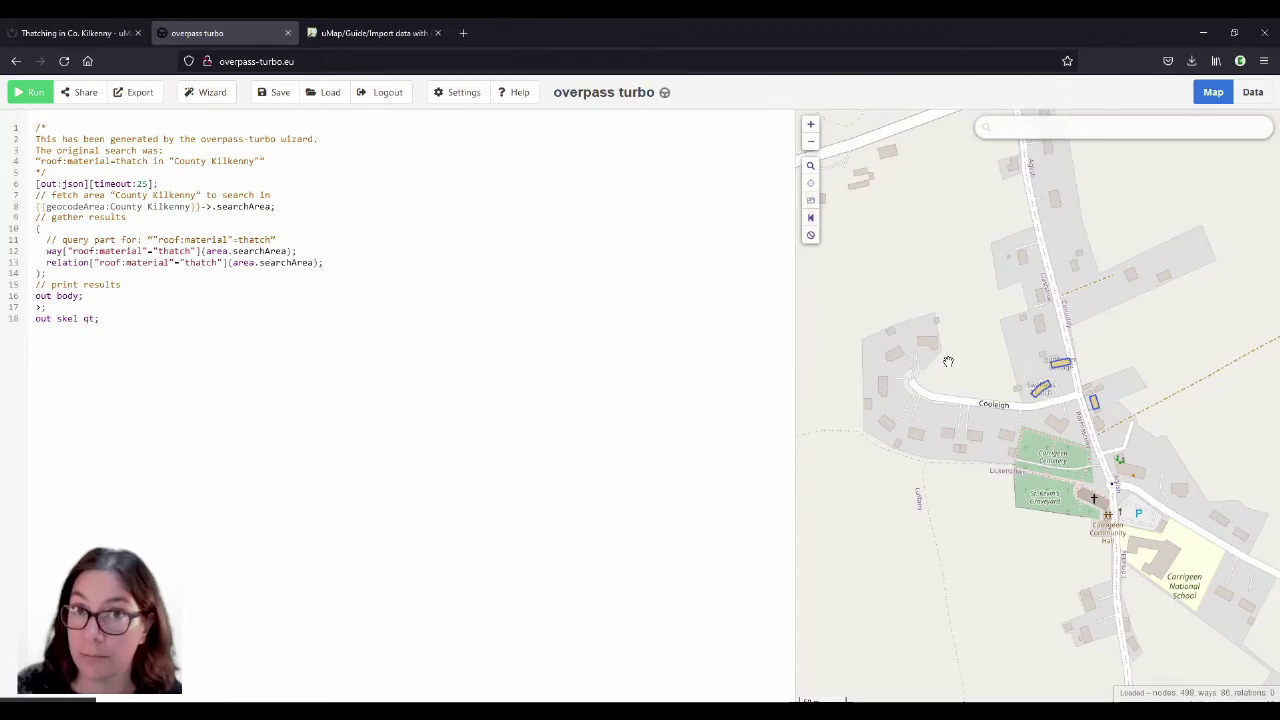
pyautogui.scroll(1, 1041, 383)
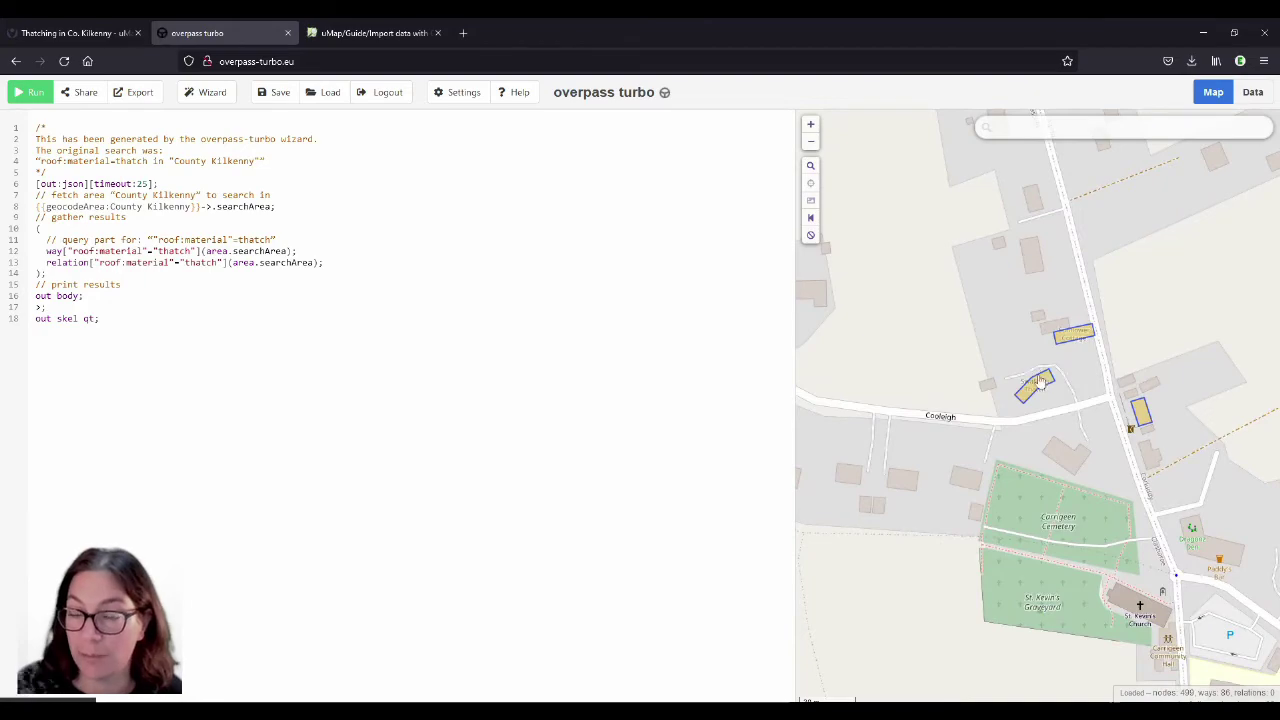
pyautogui.scroll(-3, 1010, 372)
pyautogui.scroll(-1, 985, 360)
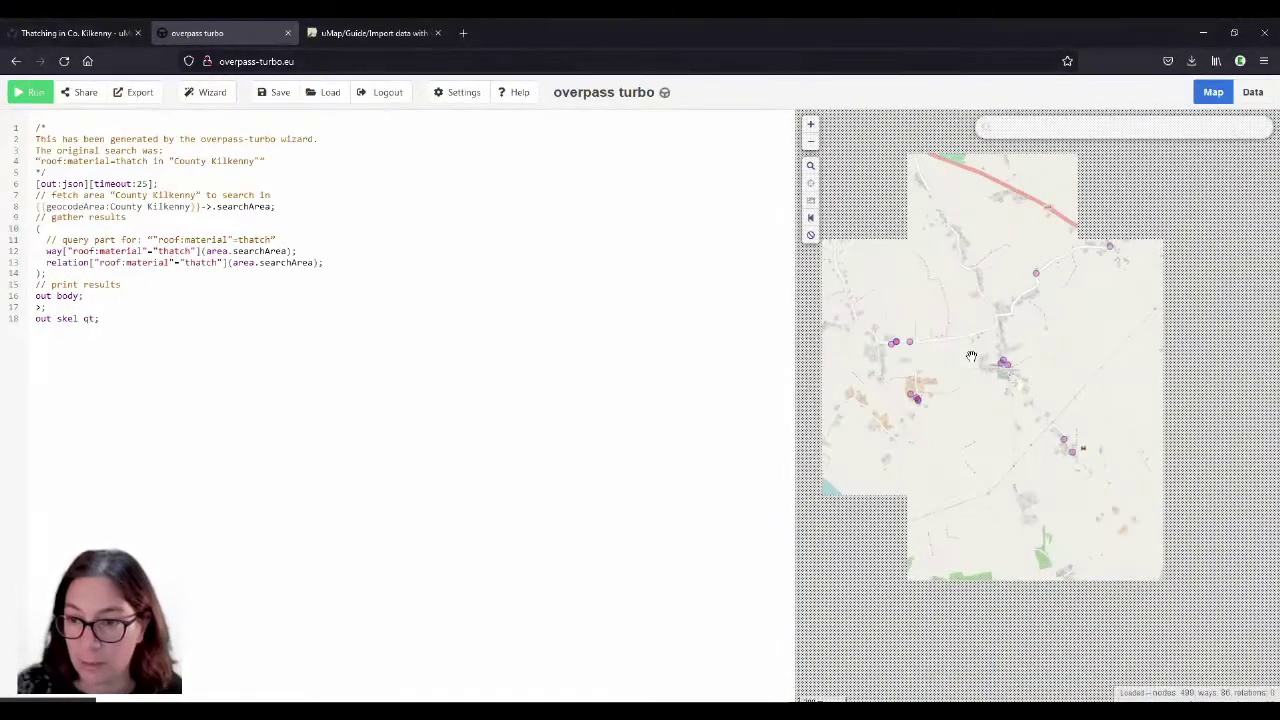
pyautogui.scroll(4, 1070, 592)
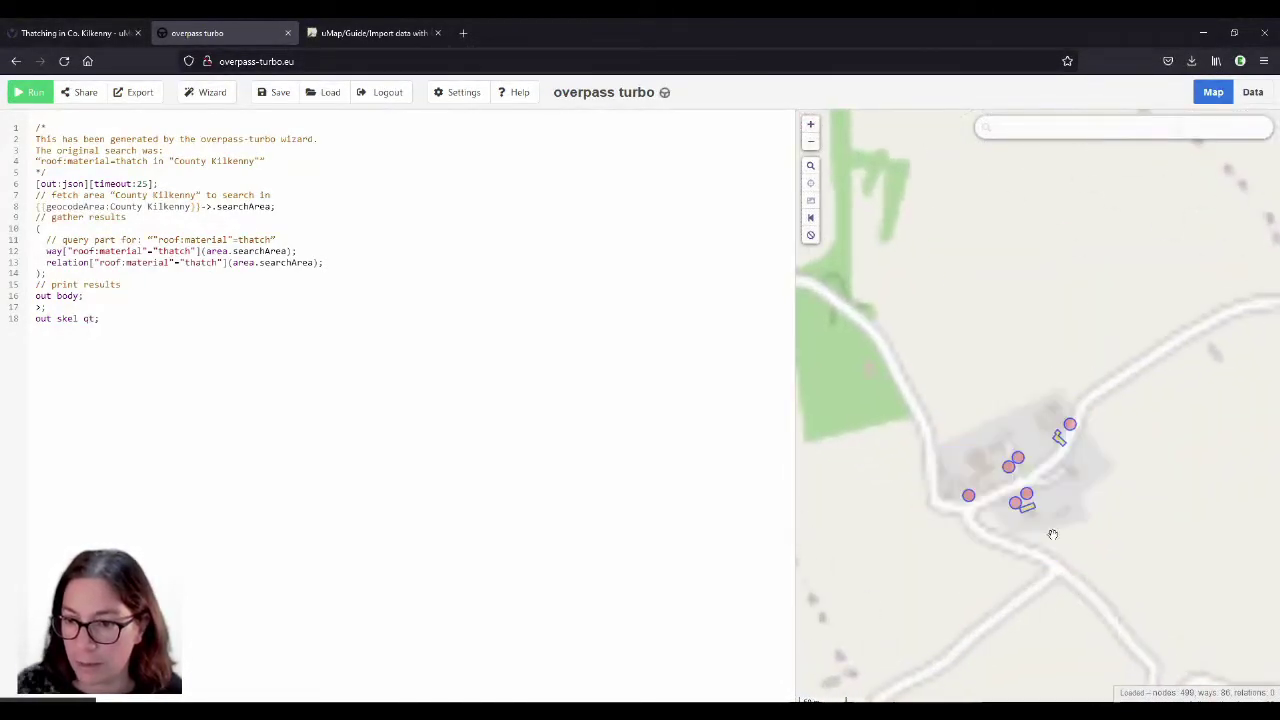
pyautogui.scroll(3, 1027, 538)
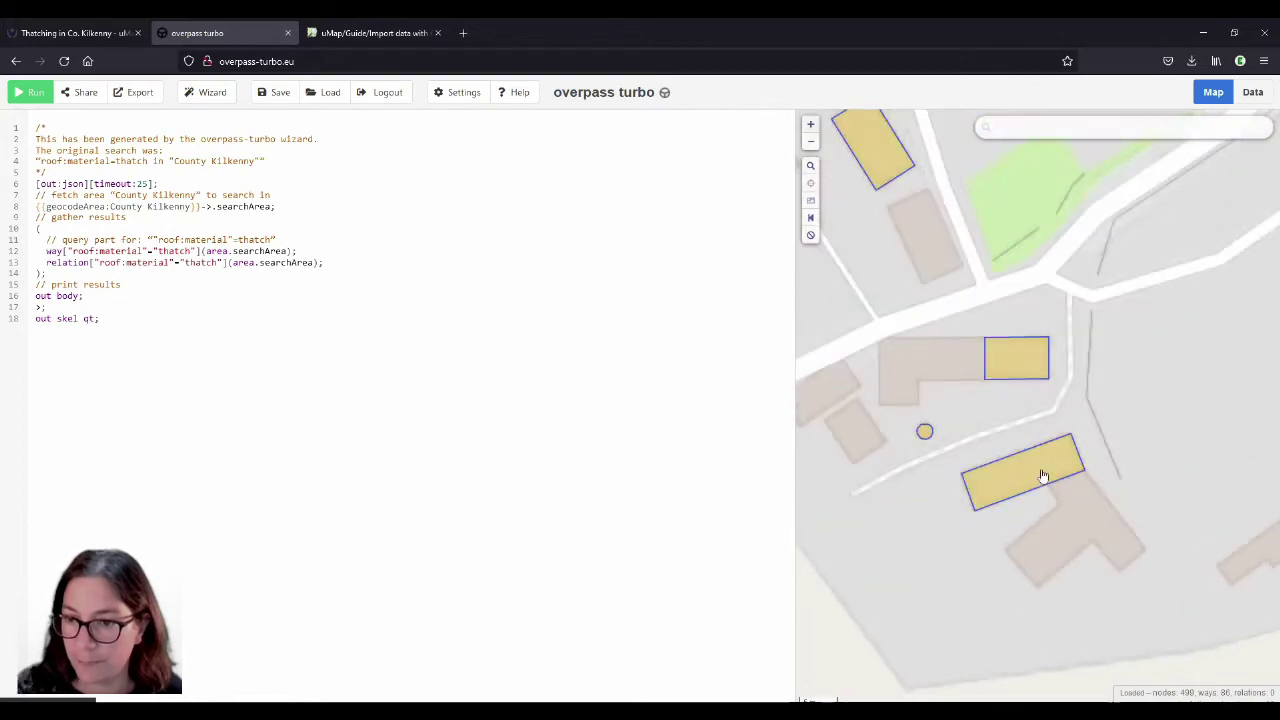
pyautogui.scroll(-2, 1025, 484)
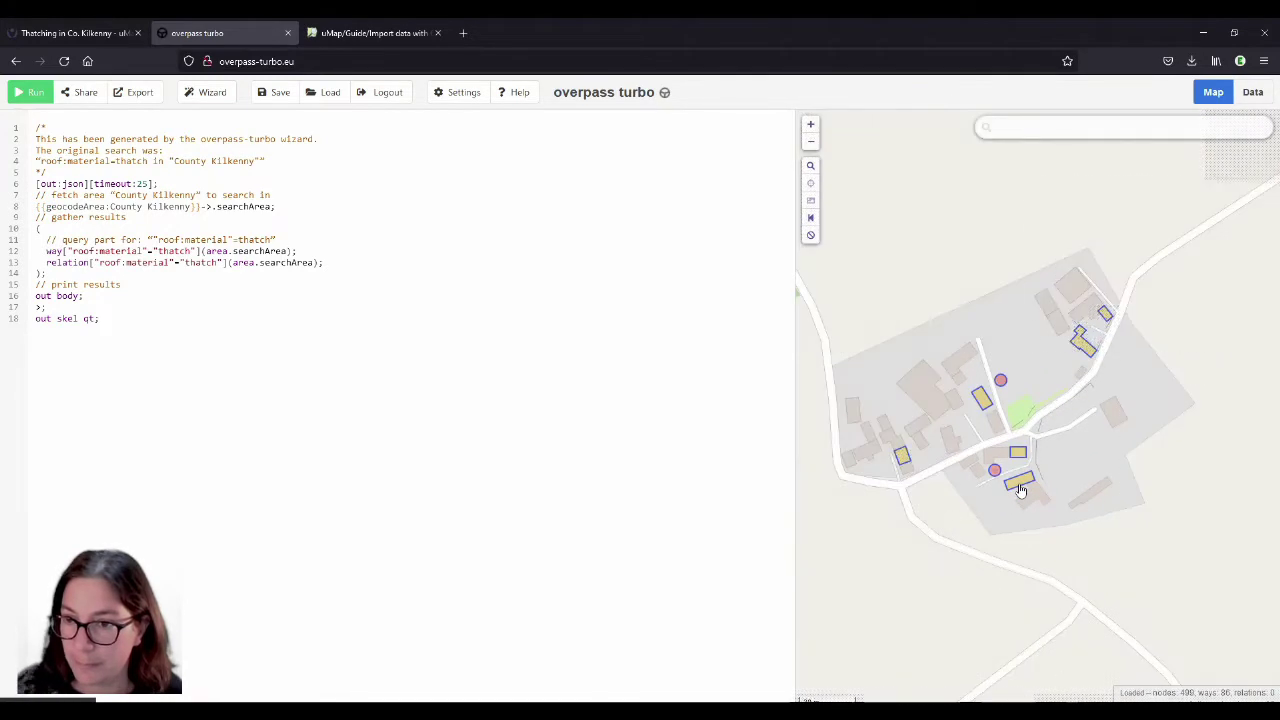
# Step: Inspect the Licketstown thatched house's tags, such as thatch date and thatcher, then zoom out
pyautogui.click(1027, 484)
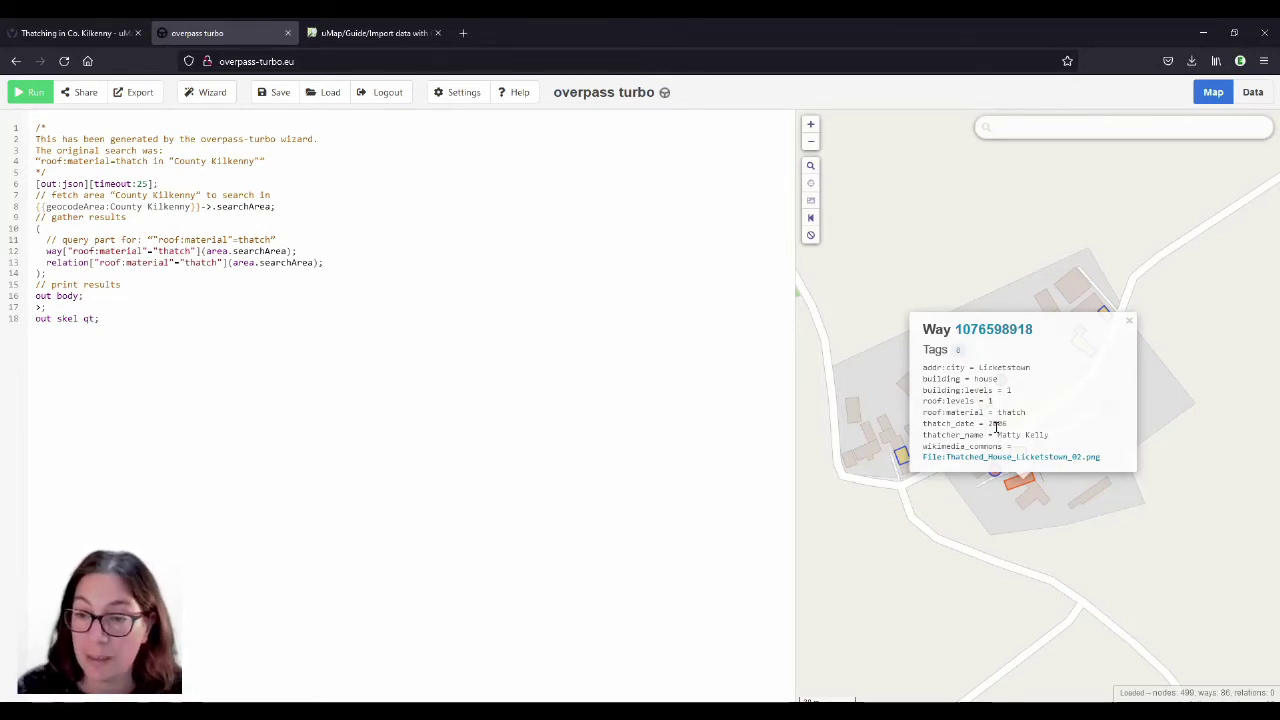
pyautogui.click(1128, 323)
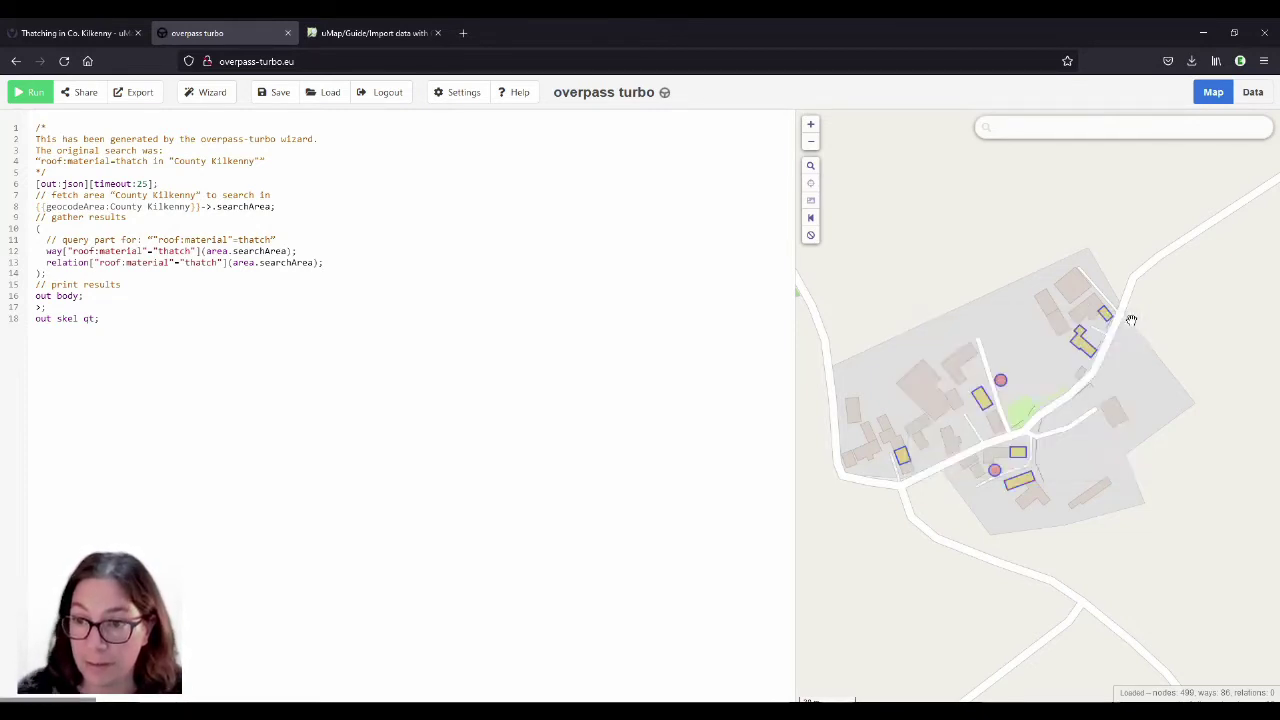
pyautogui.click(1025, 483)
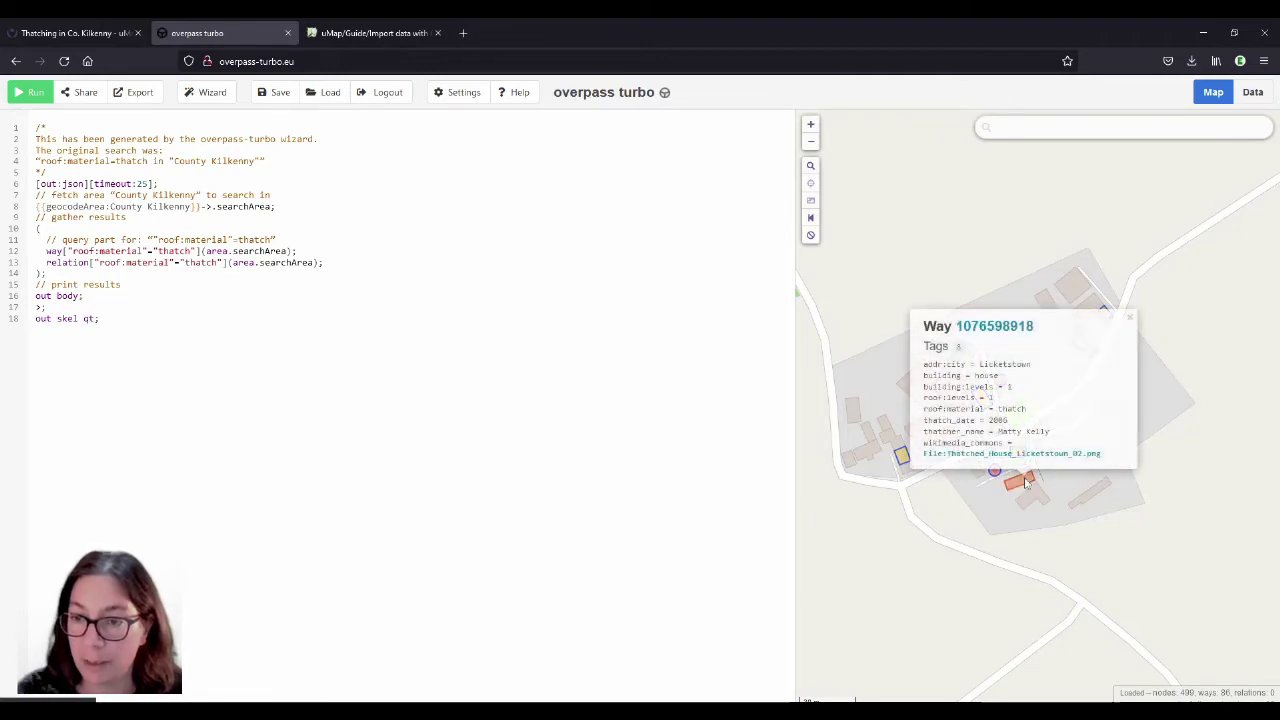
pyautogui.click(1128, 323)
pyautogui.scroll(-5, 1052, 393)
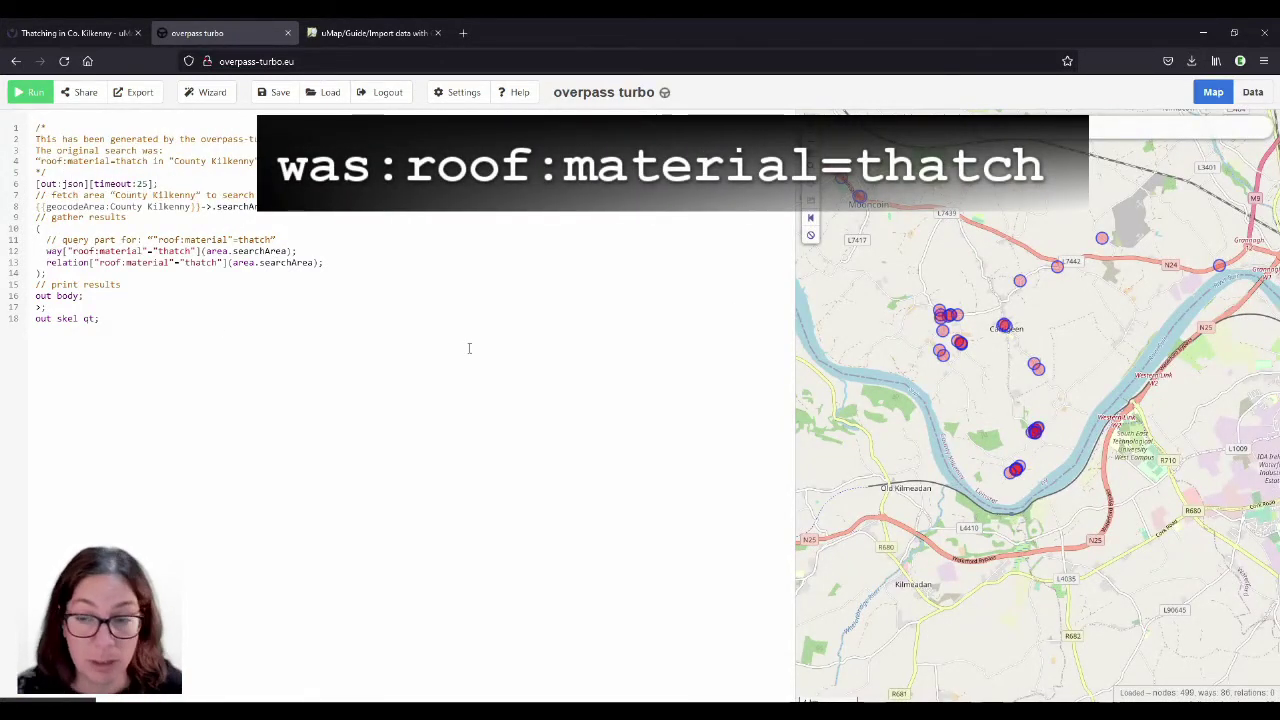
# Step: Prefix roof:material with 'was:' on the way and relation lines and rerun the thatch query
pyautogui.scroll(-2, 1010, 548)
pyautogui.scroll(-3, 1010, 548)
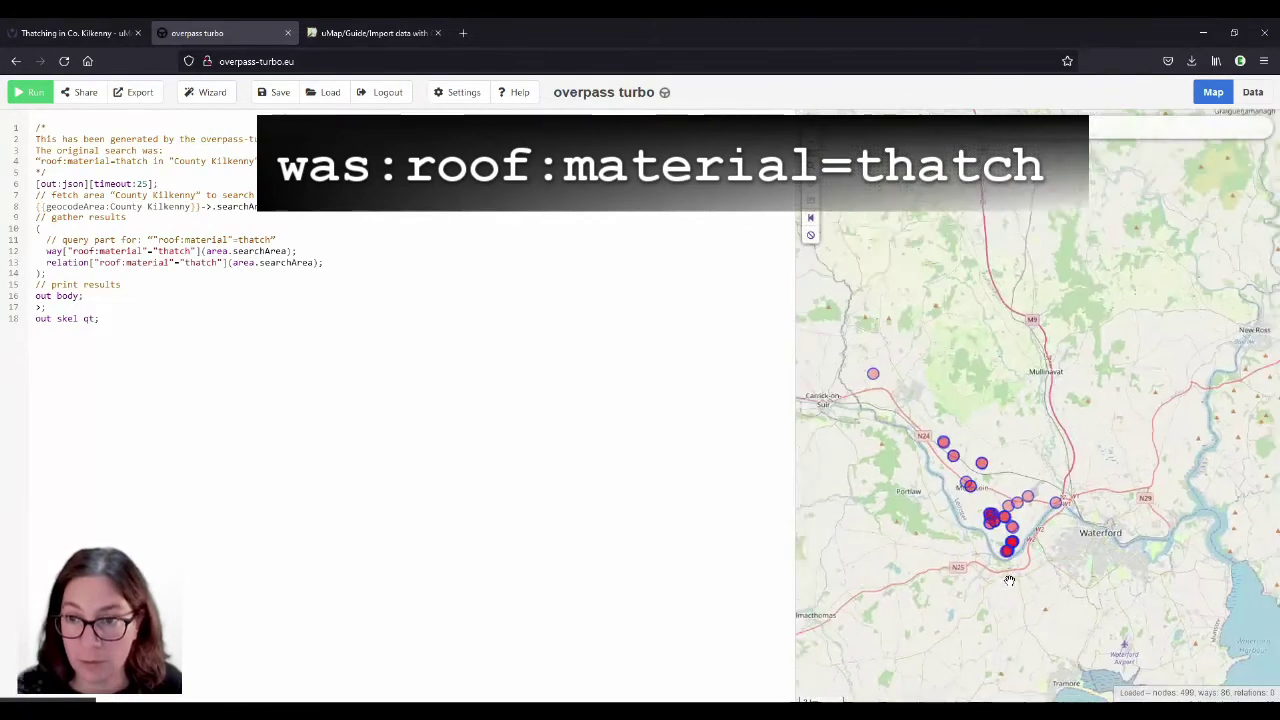
pyautogui.scroll(2, 1003, 565)
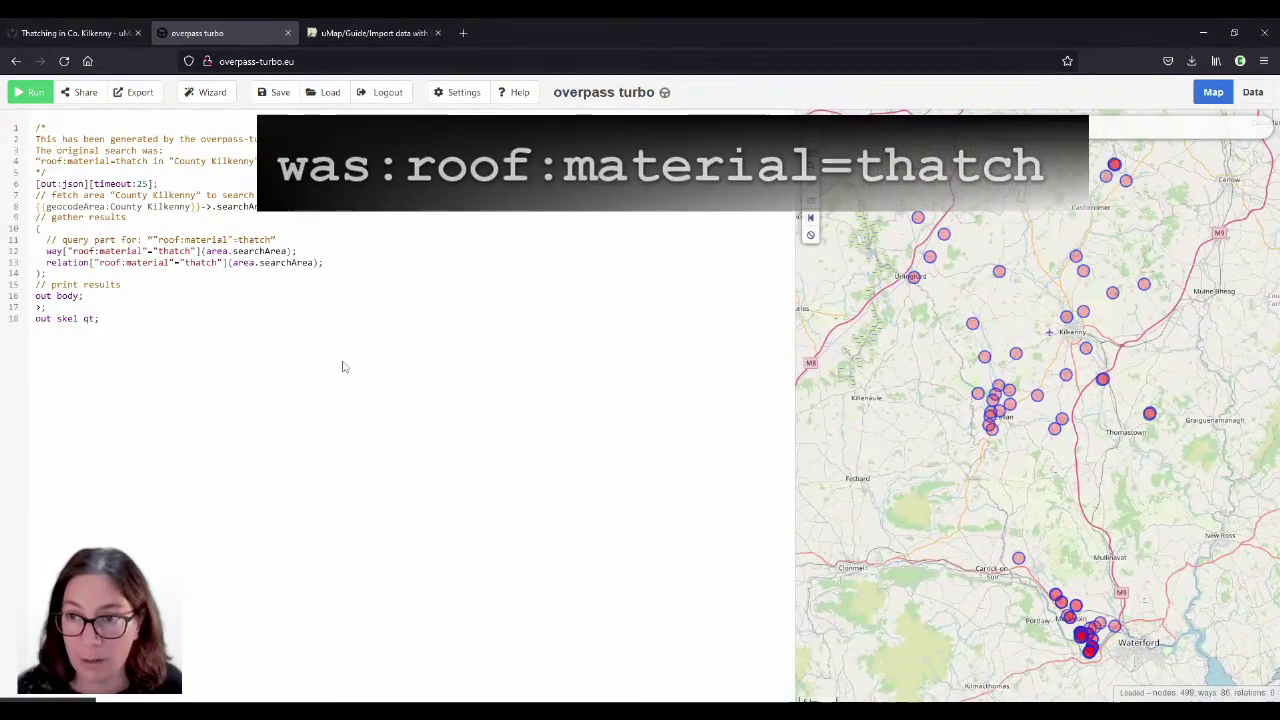
pyautogui.moveTo(952, 406); pyautogui.dragTo(952, 429)
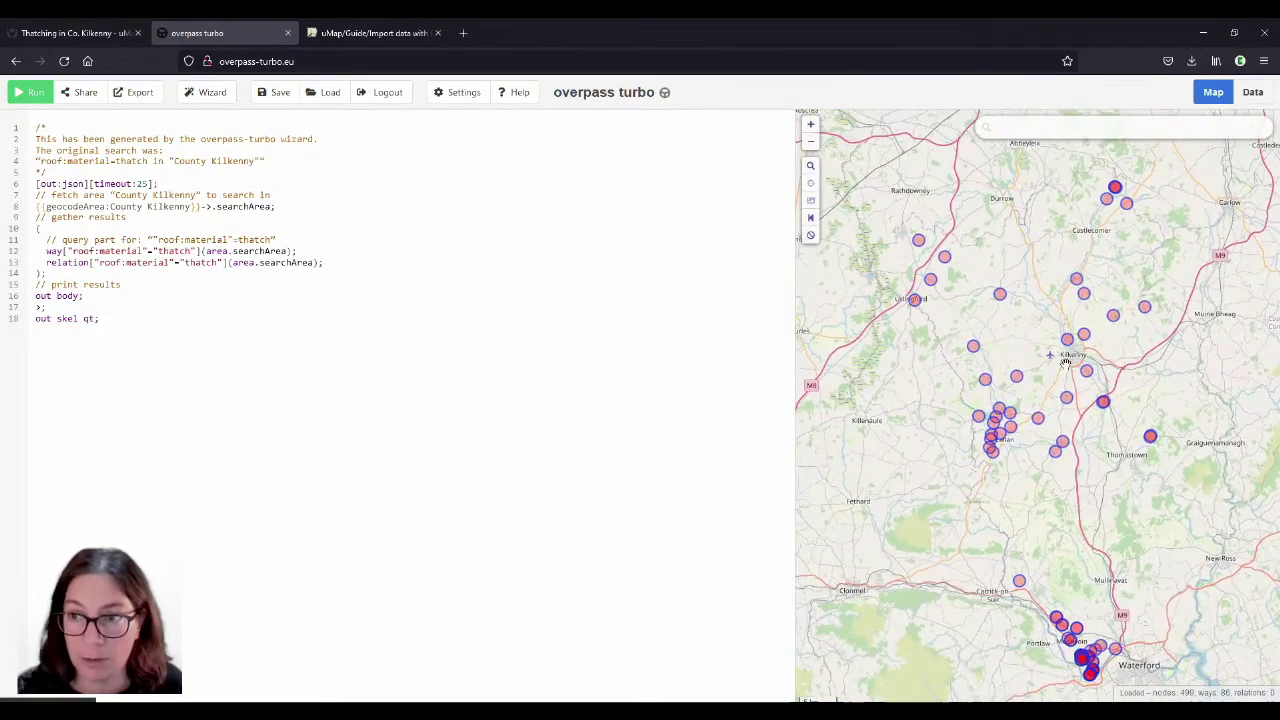
pyautogui.write('was:')
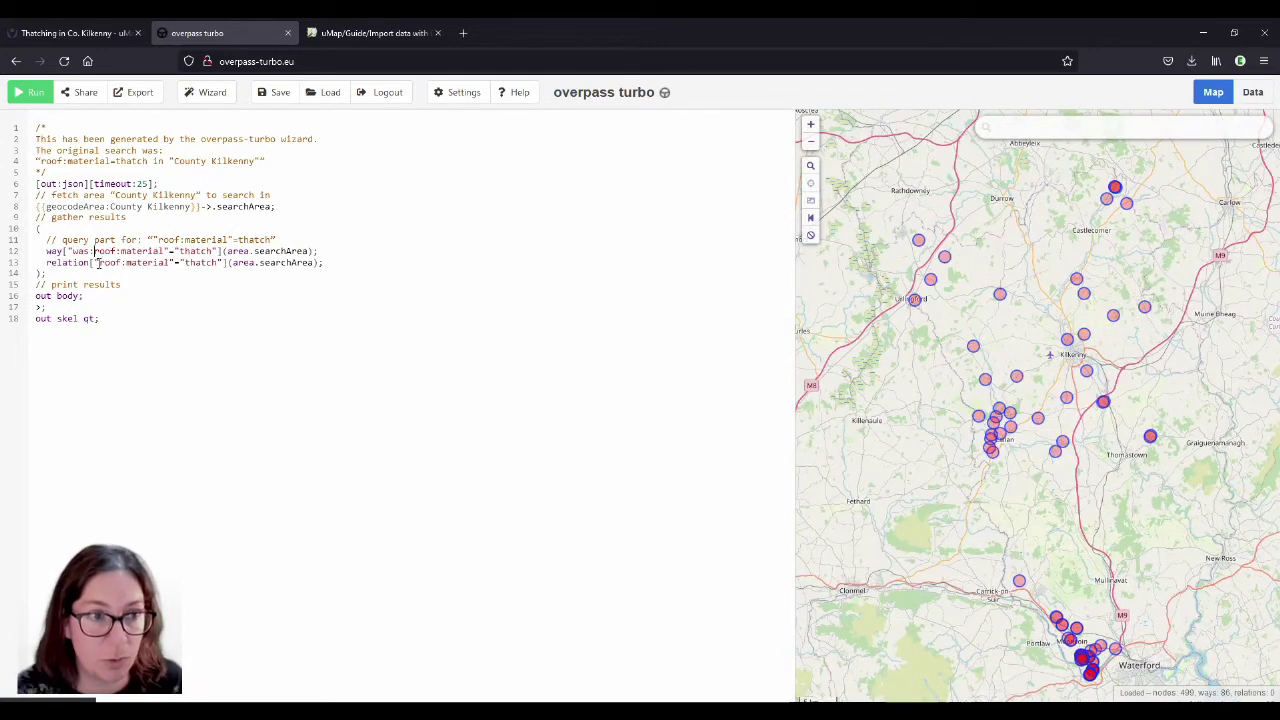
pyautogui.click(98, 262)
pyautogui.write('was:')
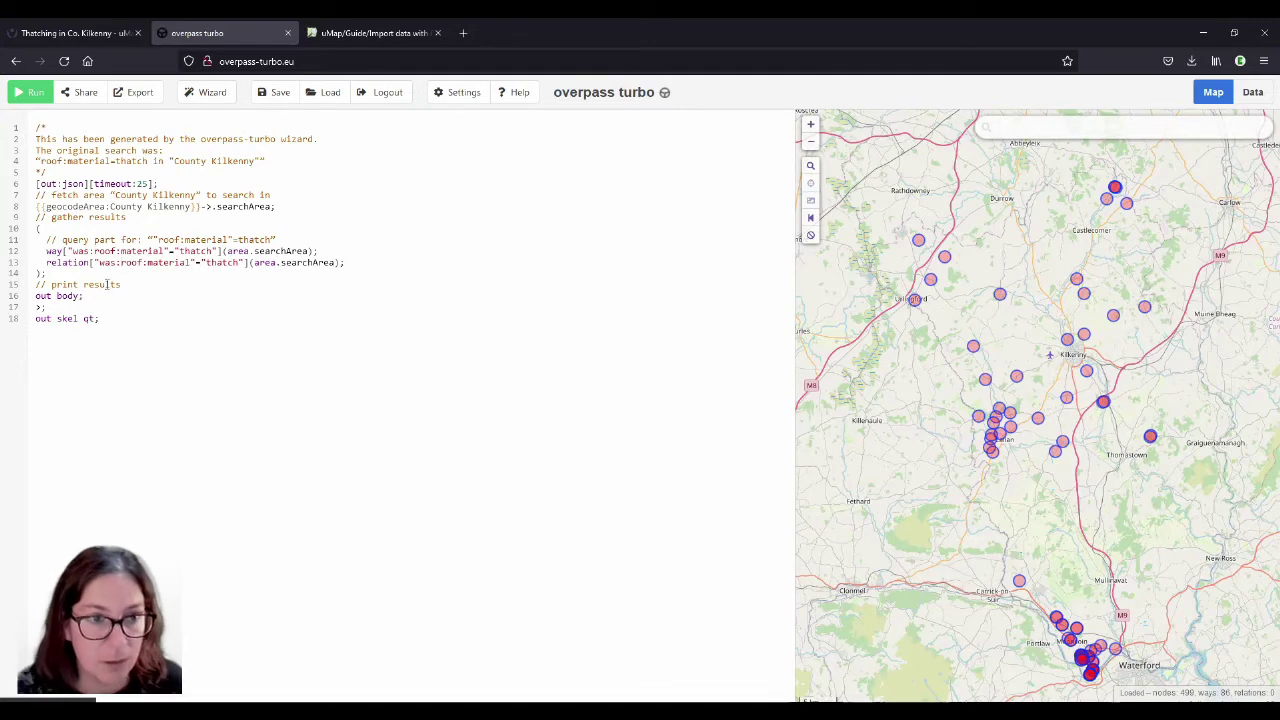
pyautogui.click(27, 91)
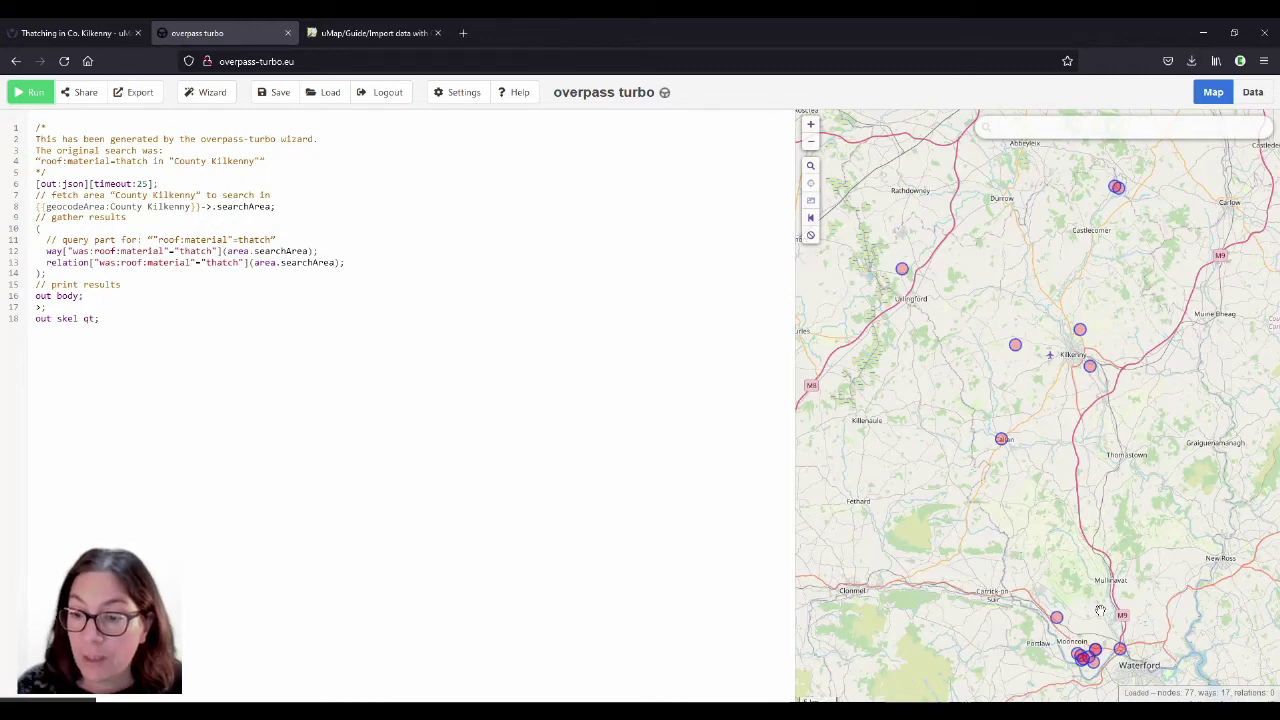
# Step: Back on the Thatching in Co. Kilkenny map, zoom out to the county and close the 'Problem in the response' banner
pyautogui.click(67, 33)
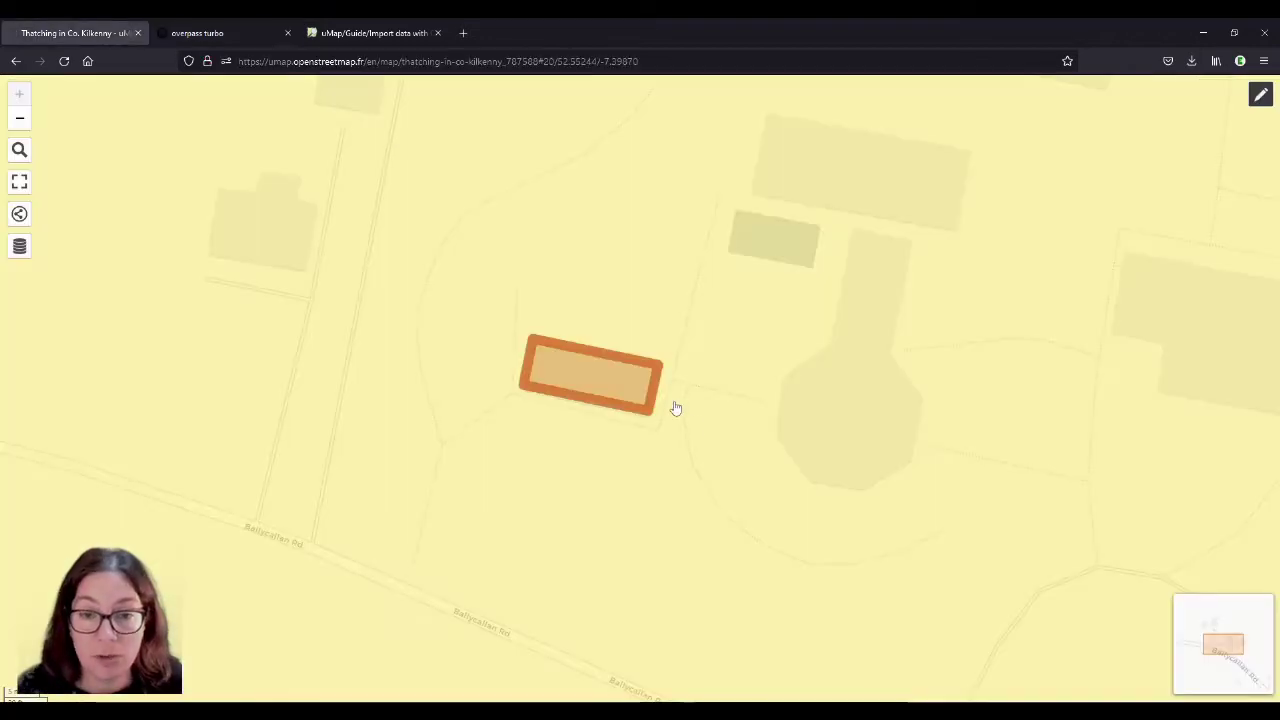
pyautogui.scroll(-5, 640, 380)
pyautogui.scroll(-4, 630, 370)
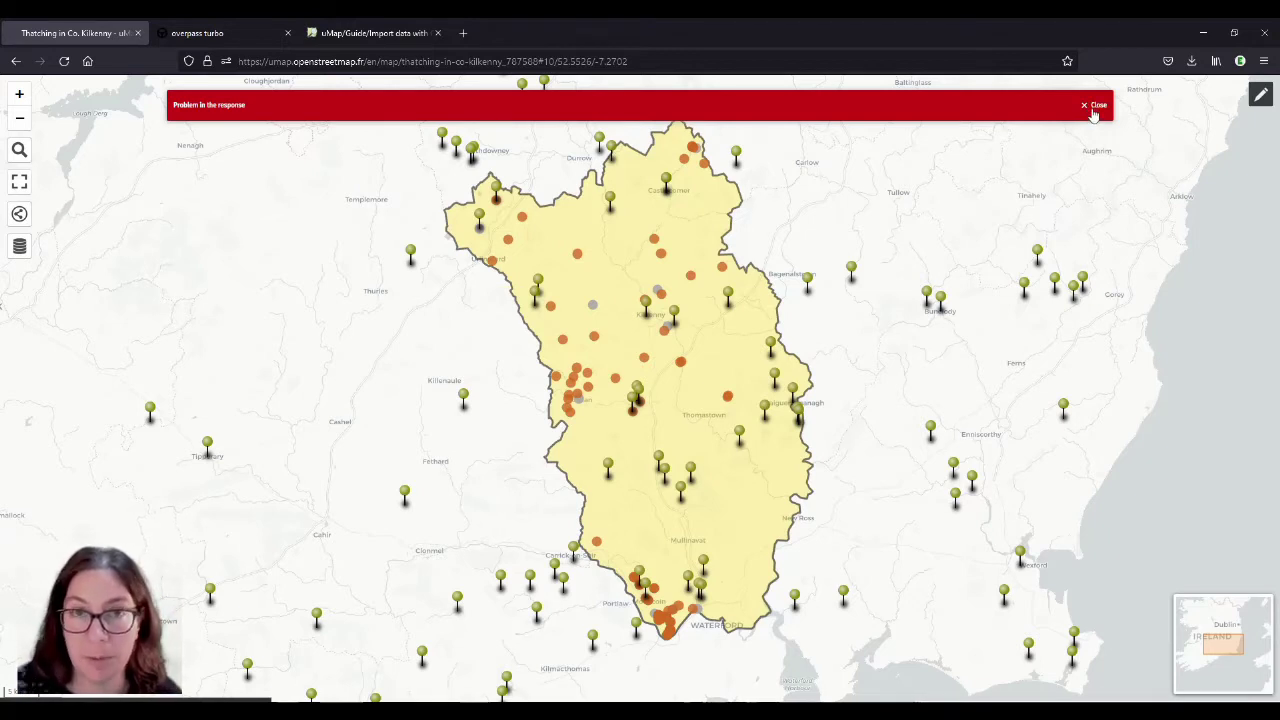
pyautogui.click(1092, 108)
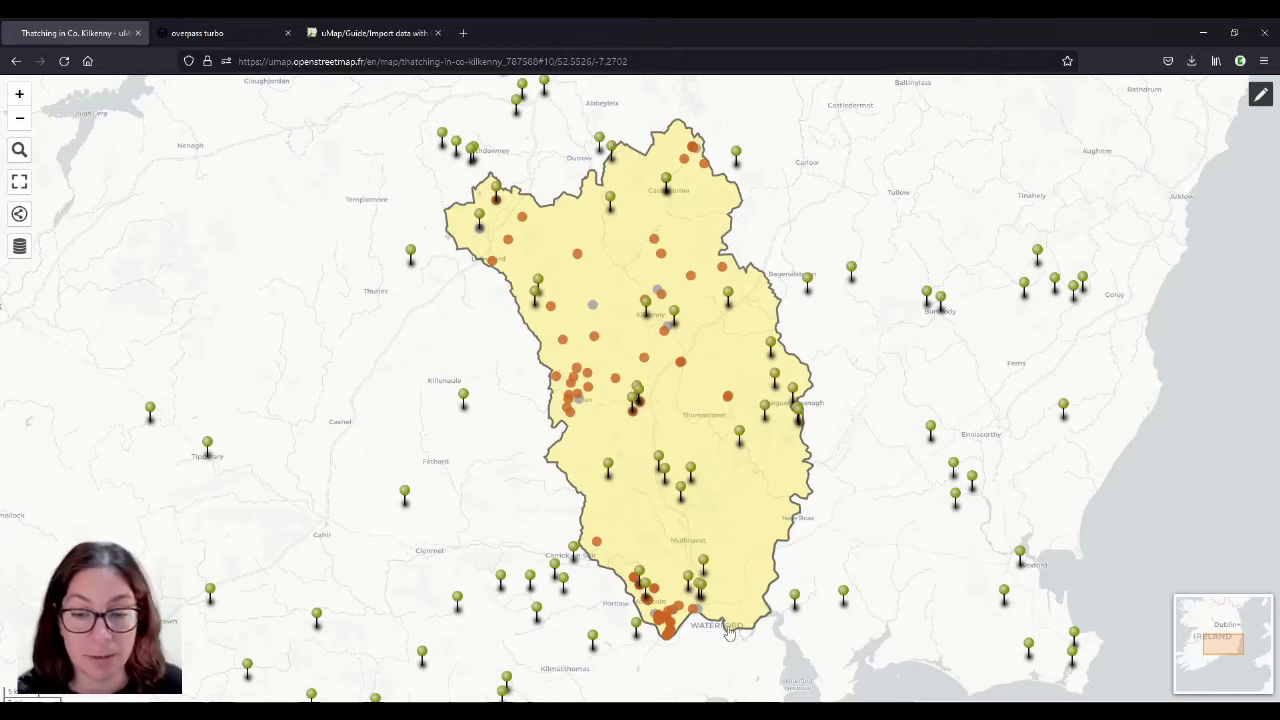
# Step: Go to duchas.ie in a new tab and open The Schools' Collection
pyautogui.click(466, 37)
pyautogui.write('duch')
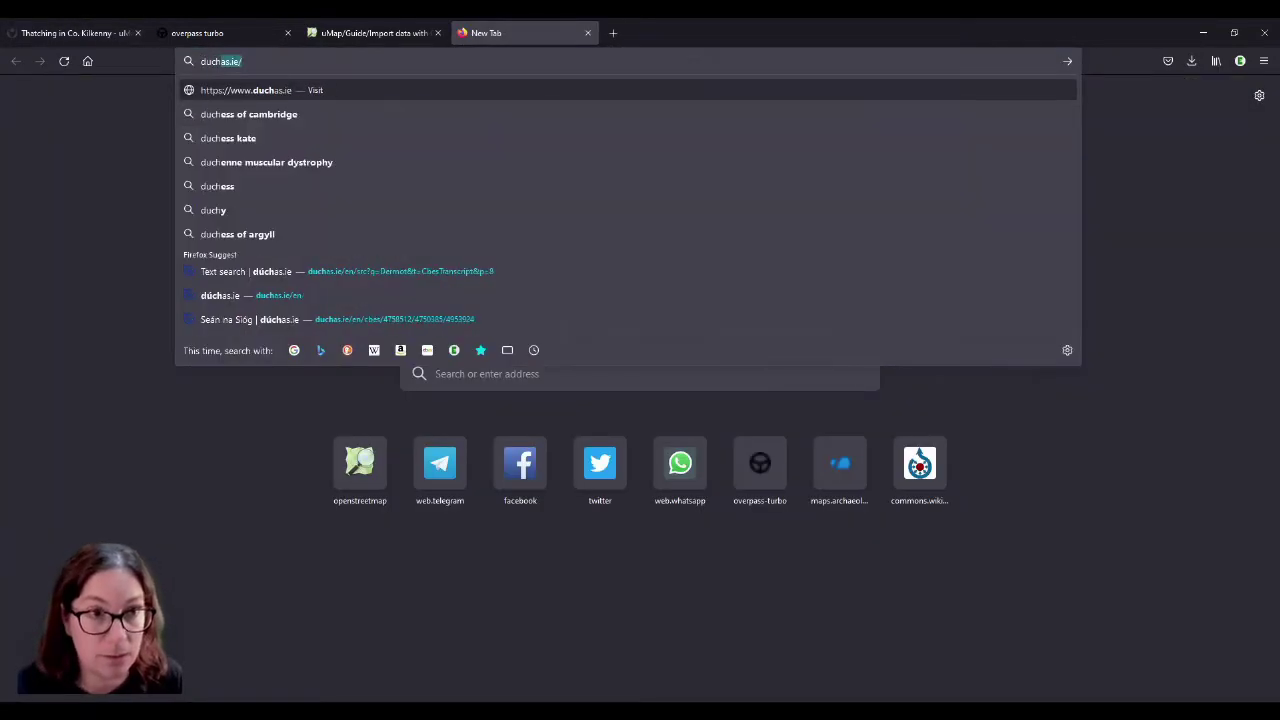
pyautogui.press('Return')
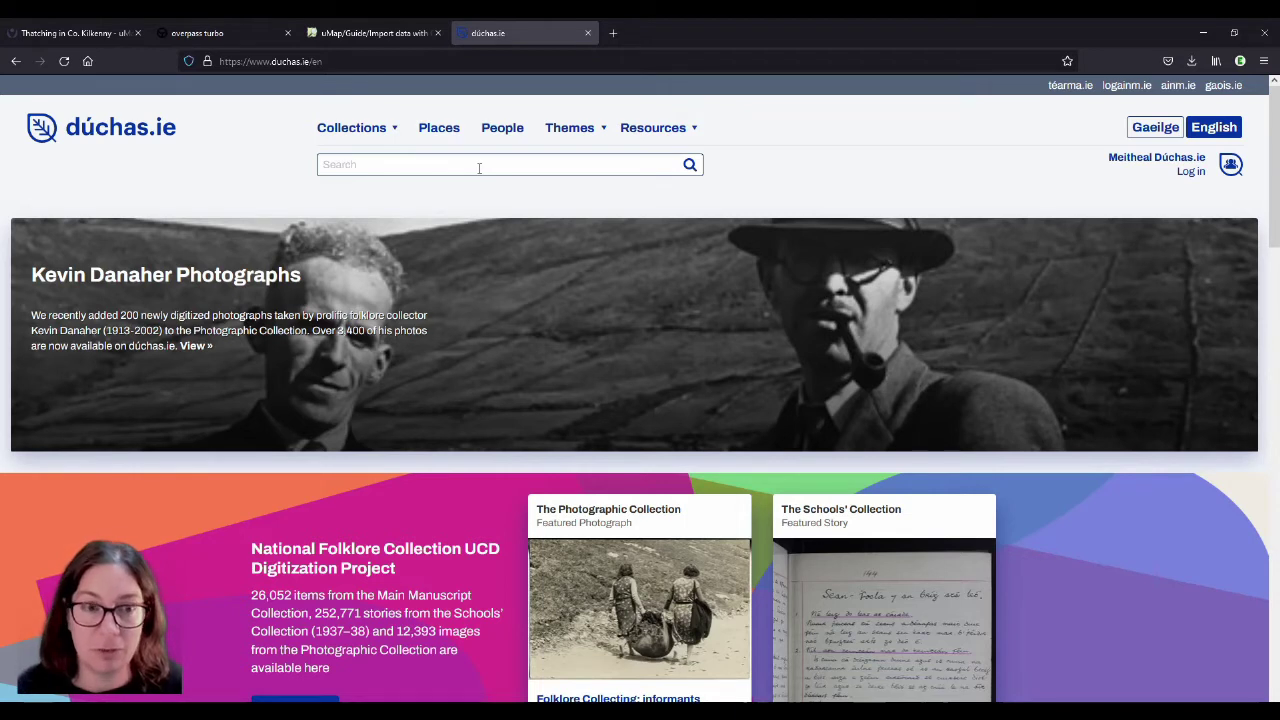
pyautogui.click(479, 168)
pyautogui.click(390, 128)
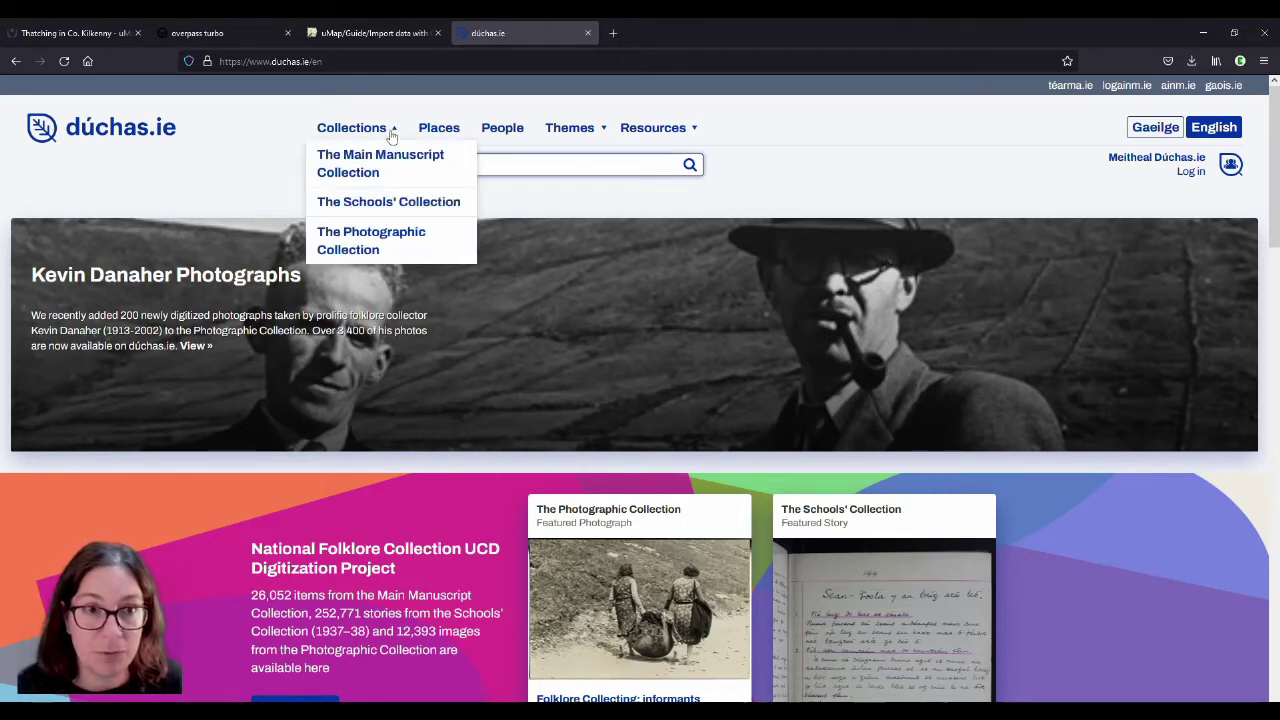
pyautogui.click(380, 203)
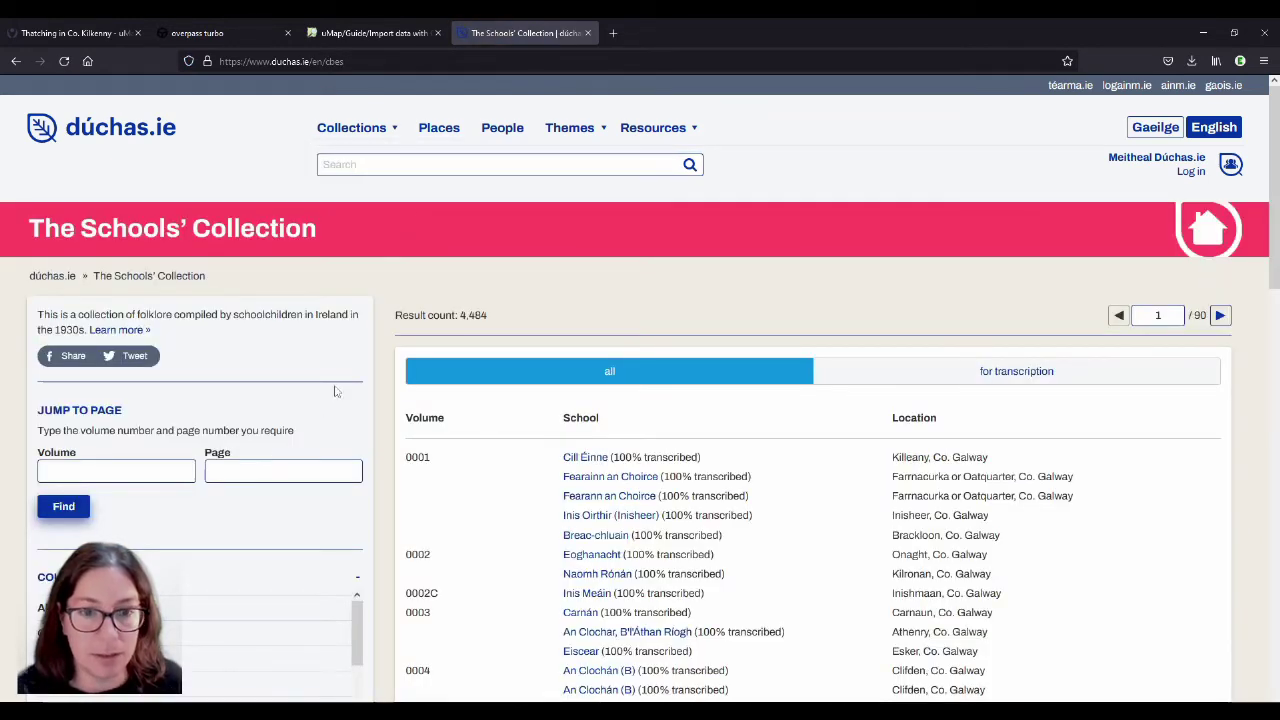
# Step: Search the collection for 'thatcher' and filter to County Kilkenny, leaving 27 results
pyautogui.click(411, 164)
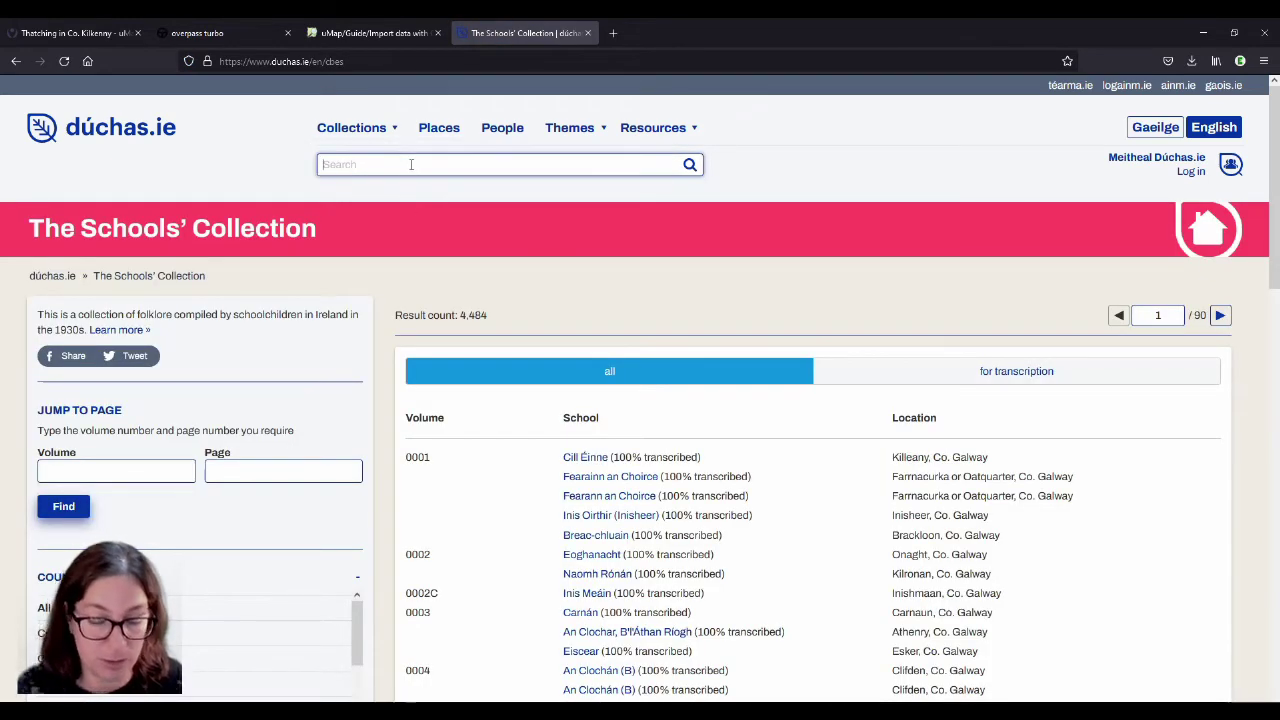
pyautogui.write('thatcher')
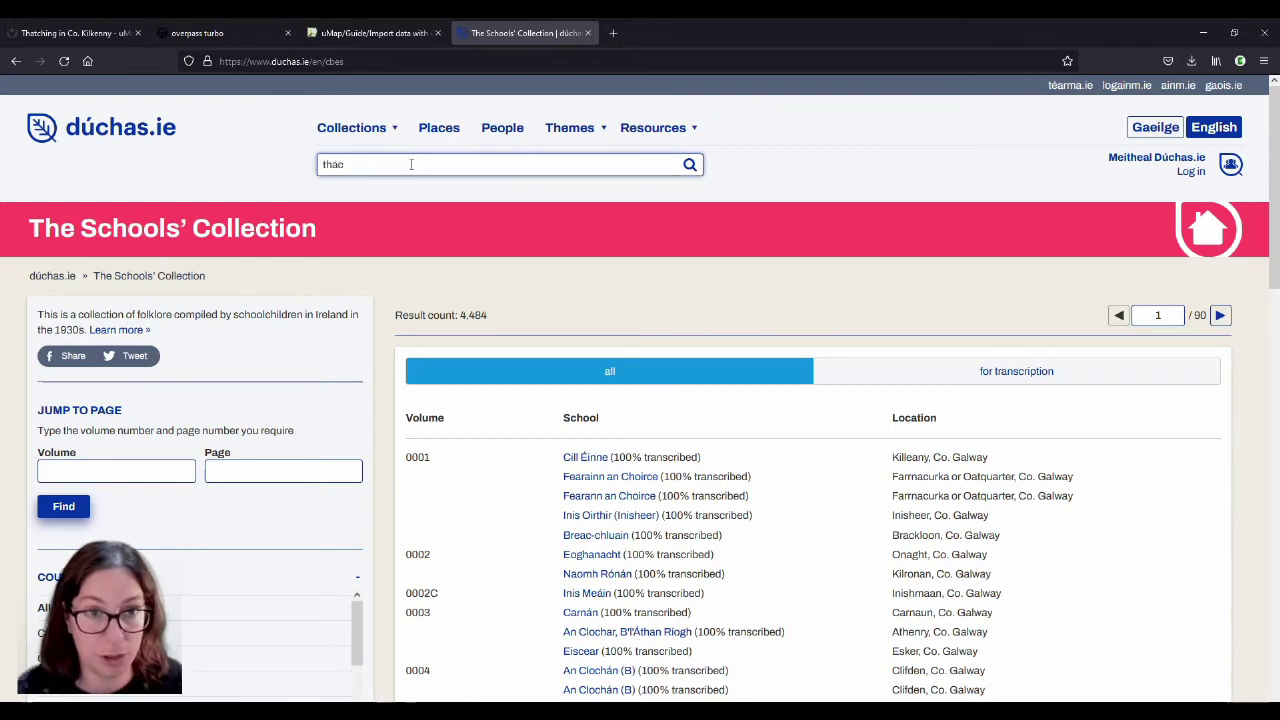
pyautogui.click(689, 166)
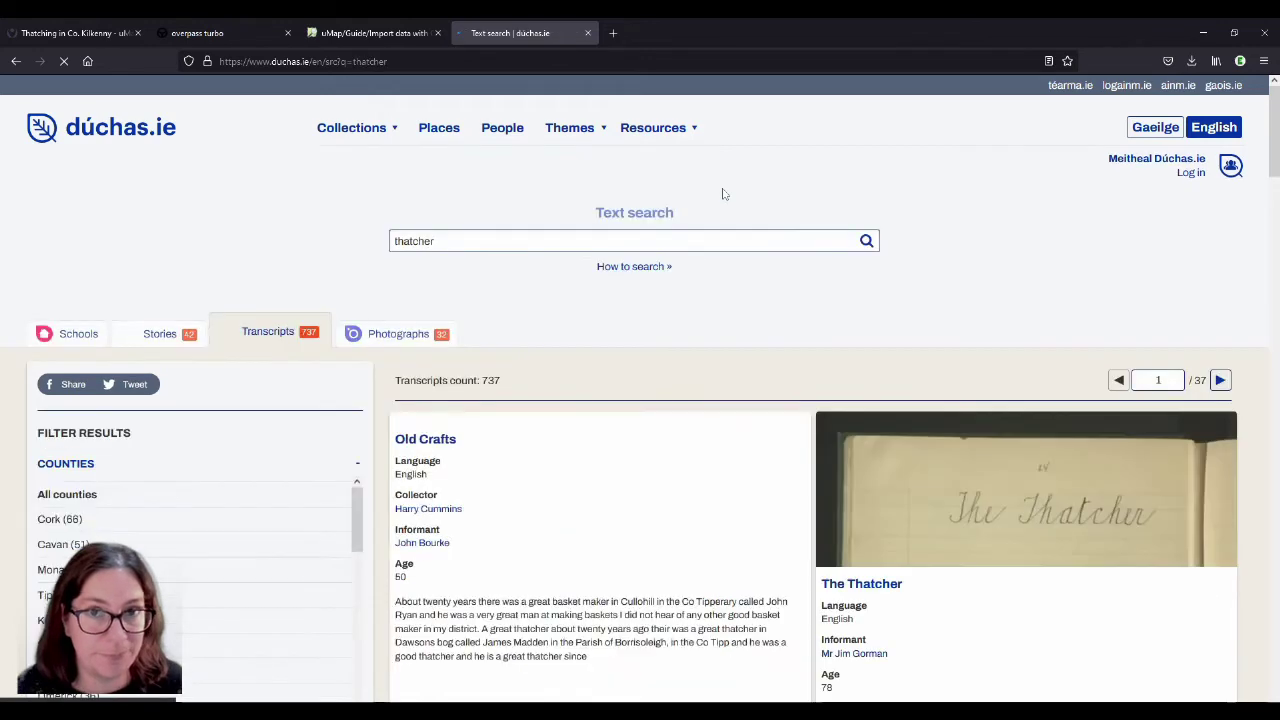
pyautogui.scroll(-2, 291, 379)
pyautogui.scroll(-2, 297, 366)
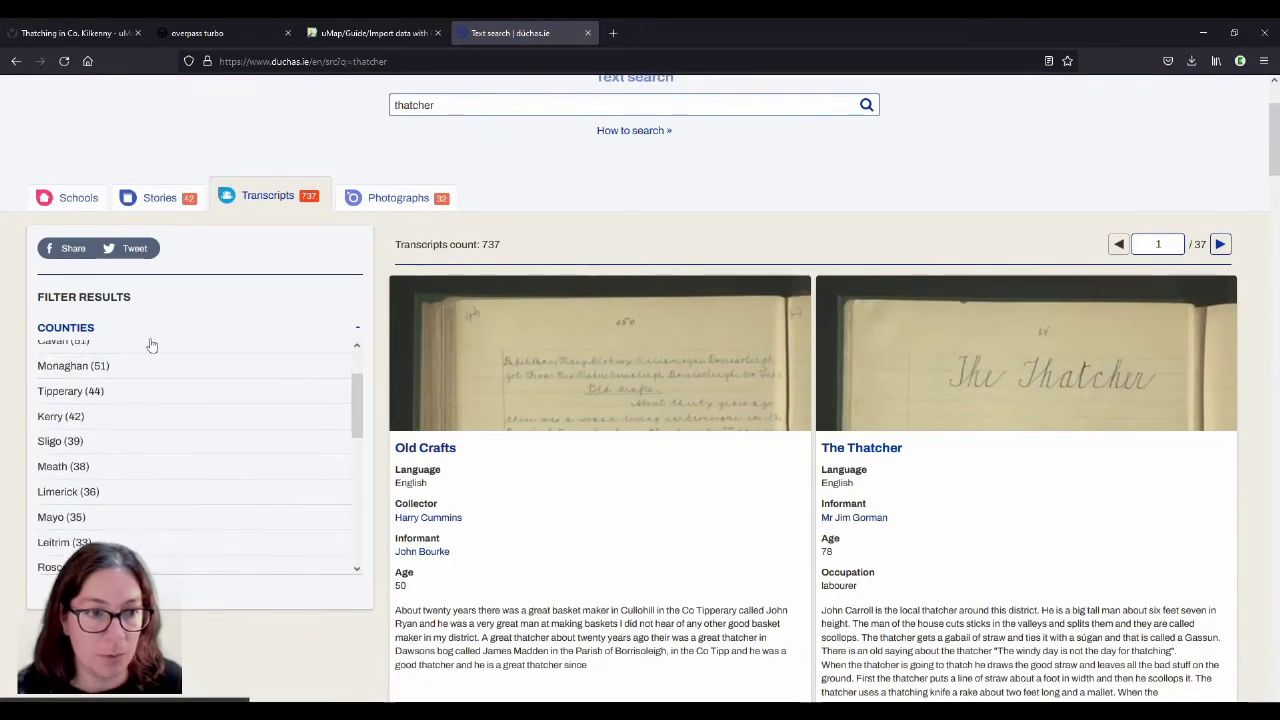
pyautogui.scroll(2, 223, 437)
pyautogui.scroll(-4, 226, 440)
pyautogui.scroll(-2, 228, 442)
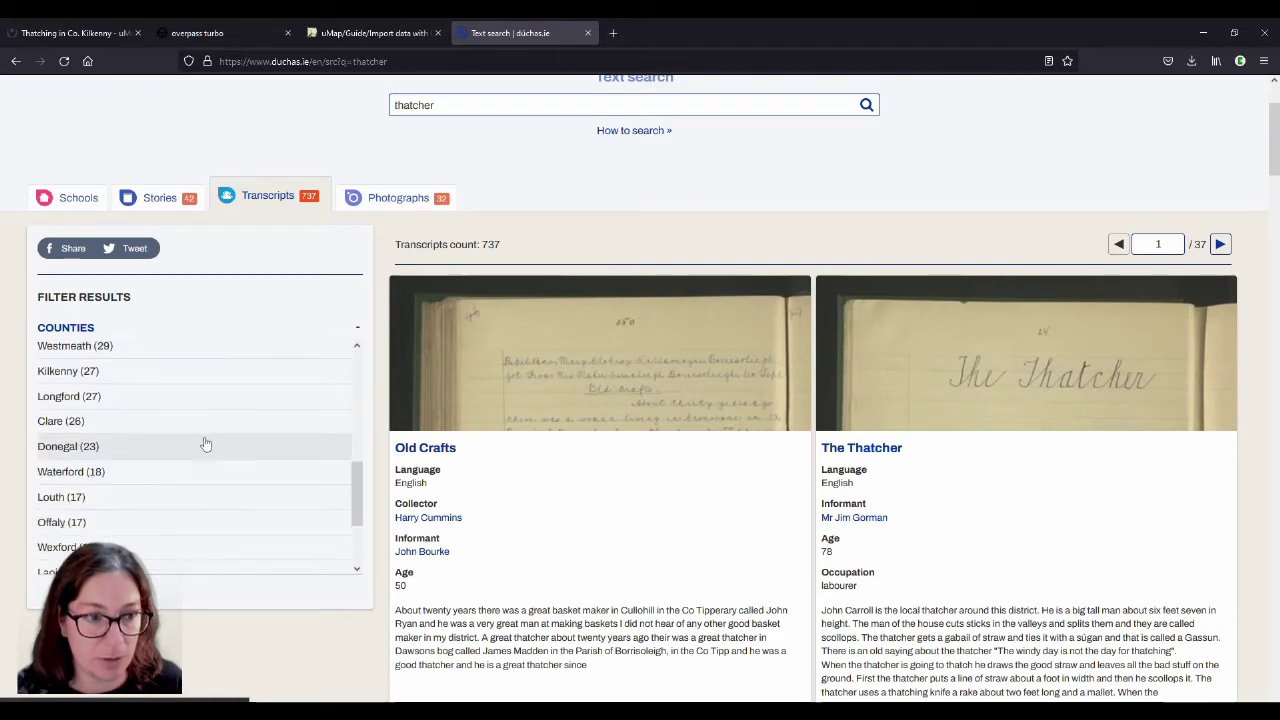
pyautogui.click(165, 381)
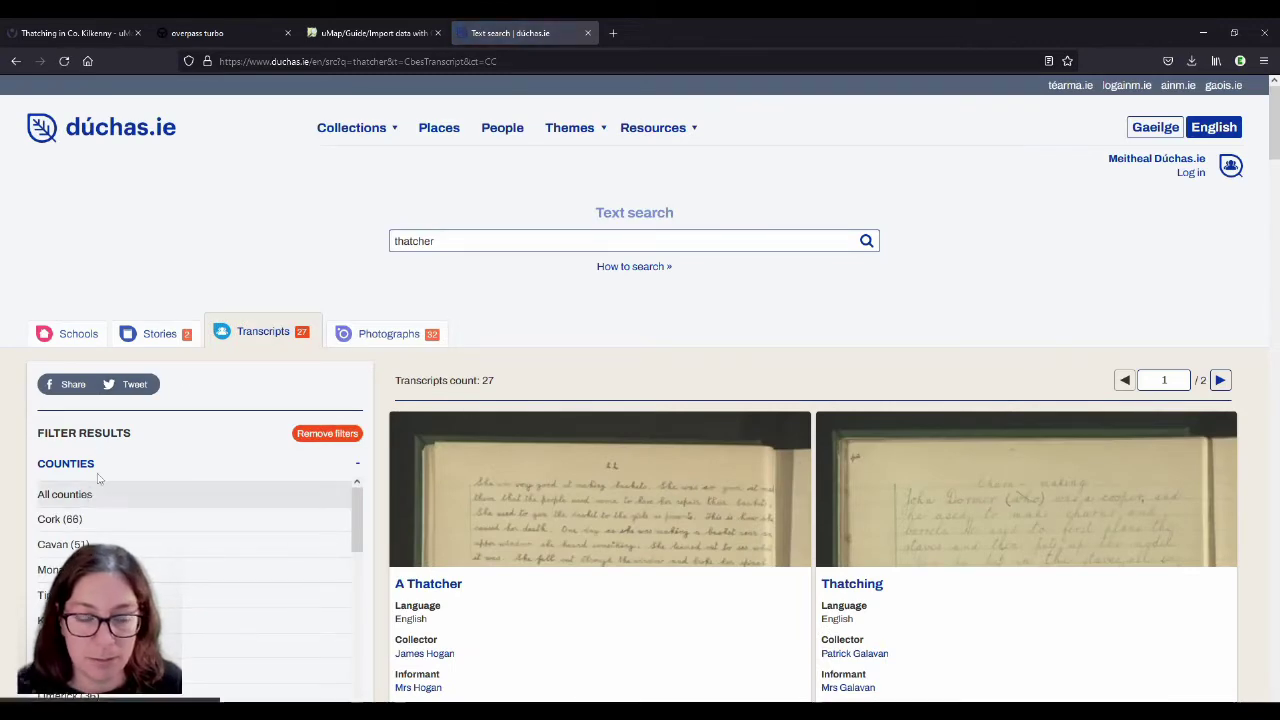
pyautogui.scroll(-3, 1250, 281)
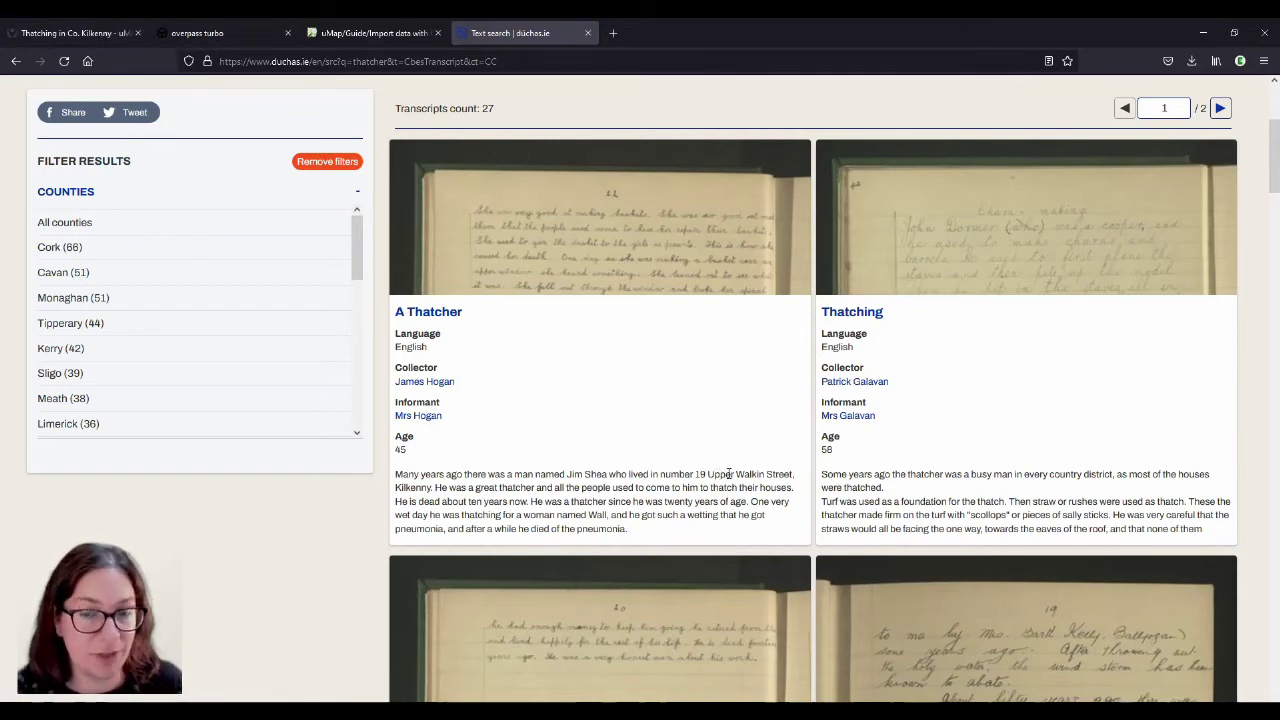
# Step: Zoom into Kilkenny town and read the thatcher pin's details and source links
pyautogui.click(50, 35)
pyautogui.scroll(4, 685, 372)
pyautogui.scroll(1, 587, 332)
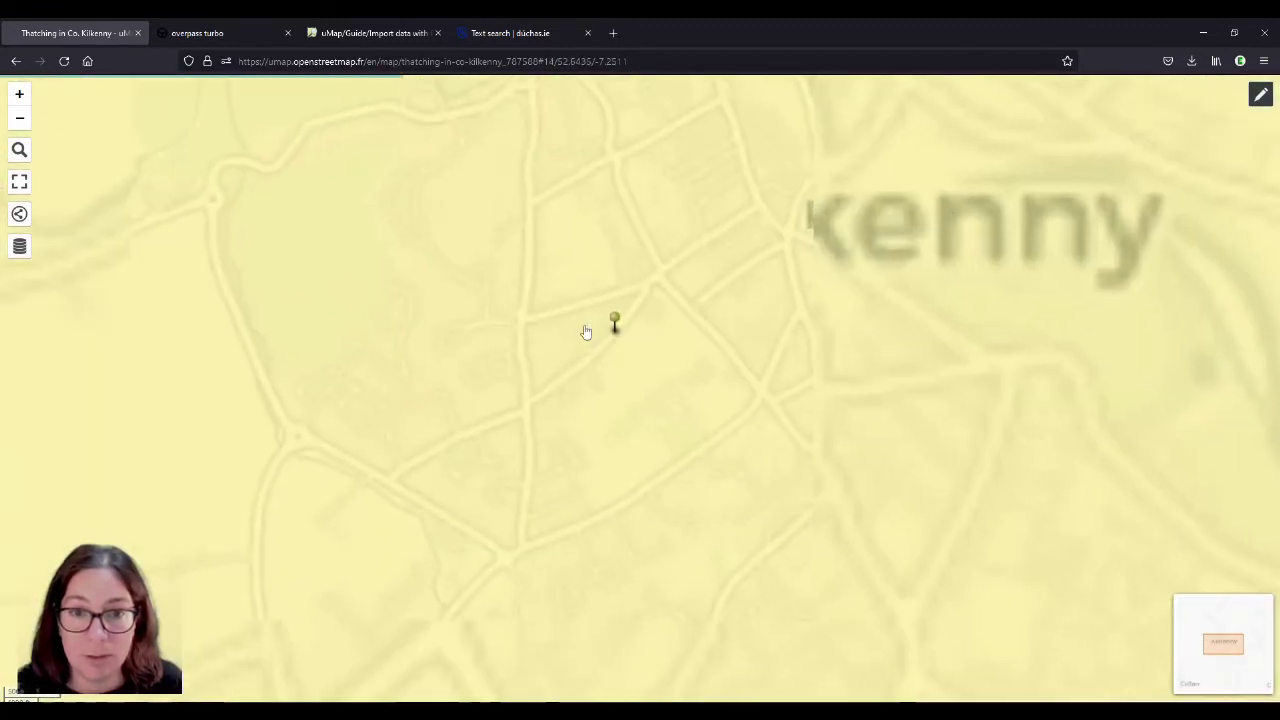
pyautogui.scroll(1, 614, 328)
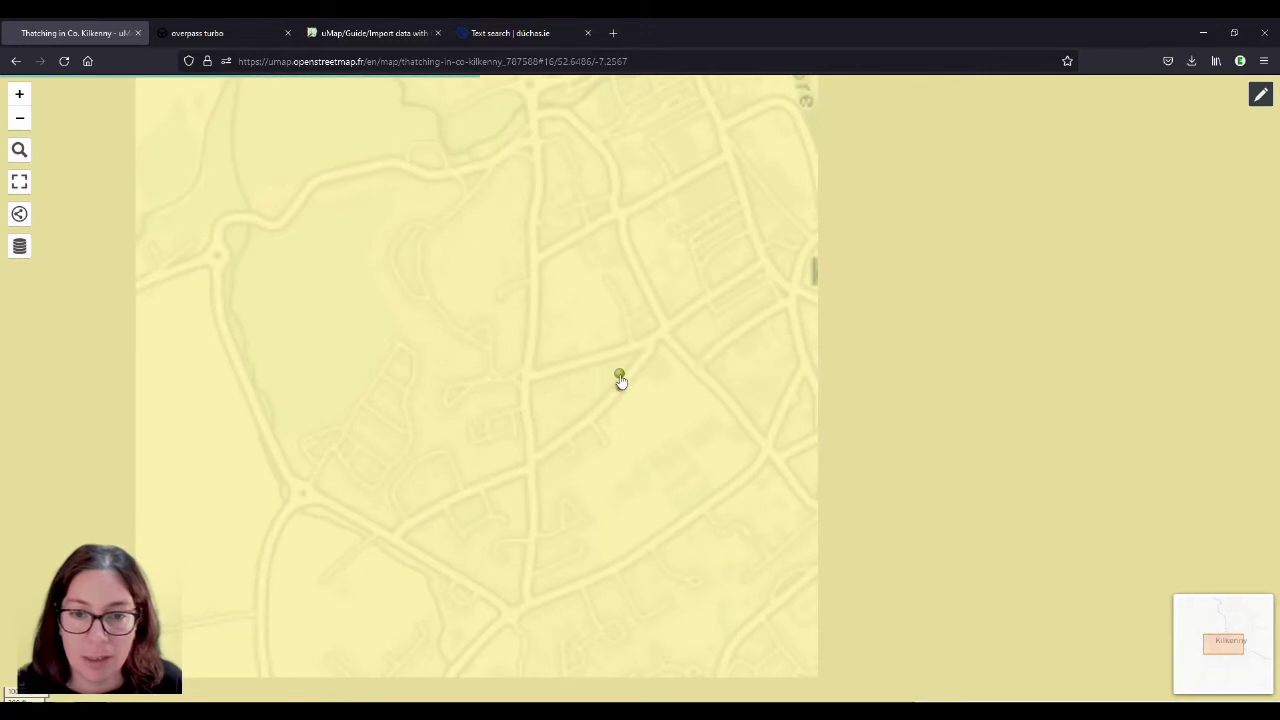
pyautogui.click(617, 372)
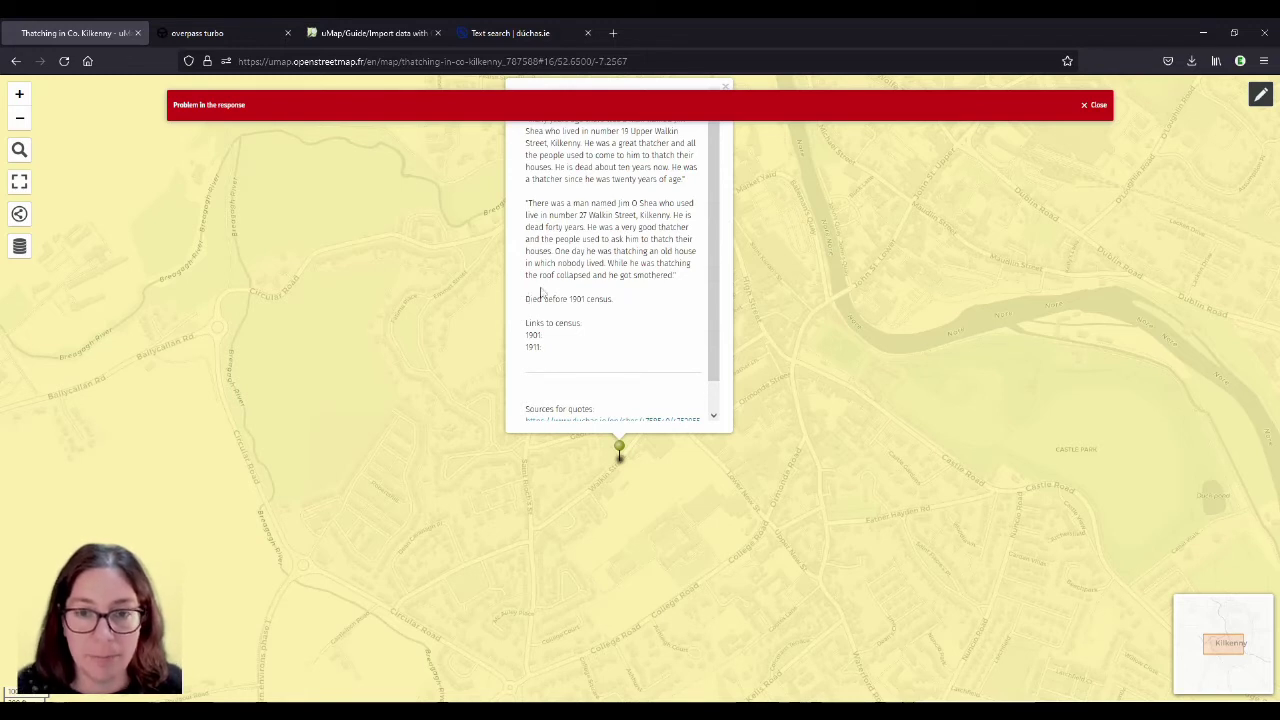
pyautogui.scroll(-2, 643, 316)
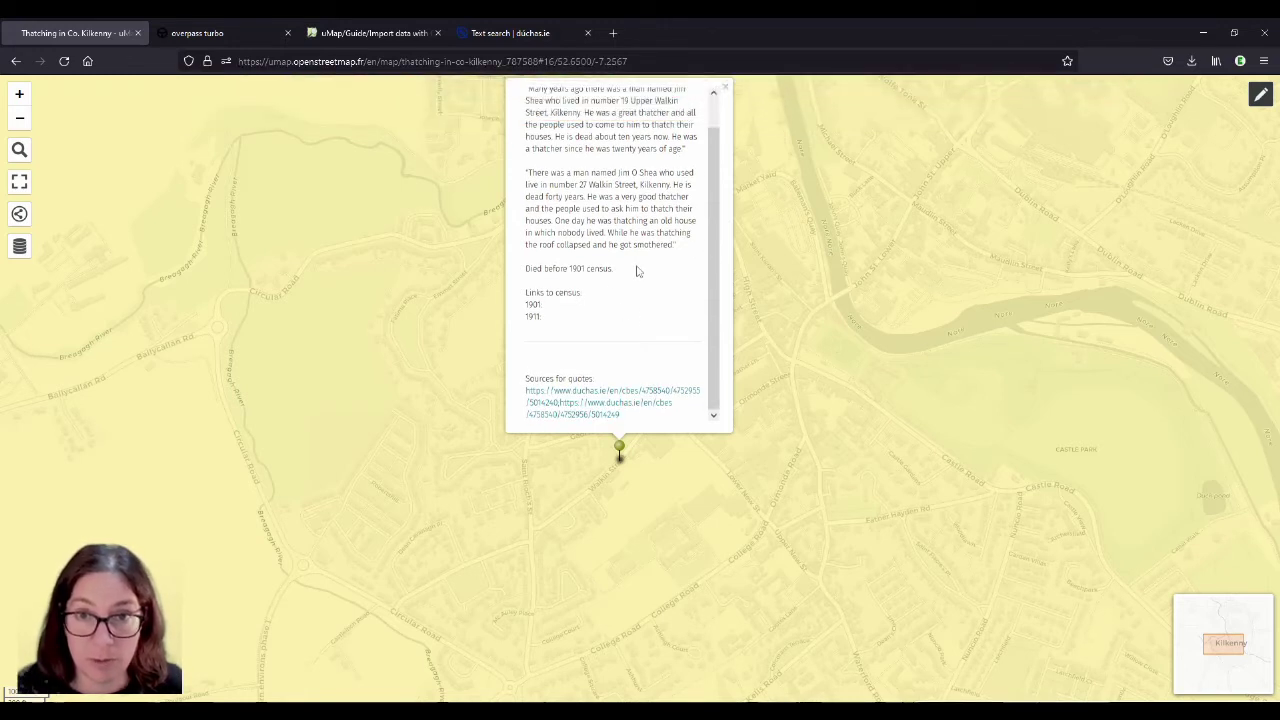
# Step: Reopen and review the pin's popup once more, close it, and zoom back out to the county
pyautogui.click(727, 91)
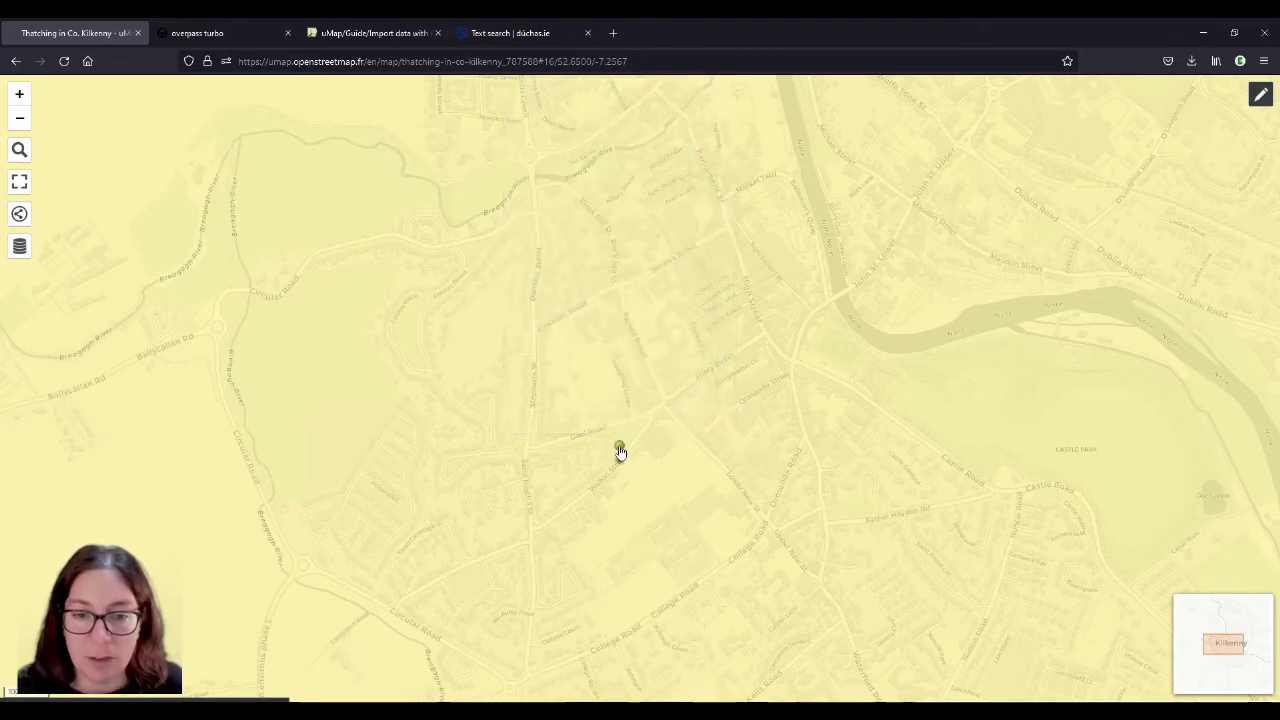
pyautogui.click(618, 449)
pyautogui.scroll(-1, 628, 376)
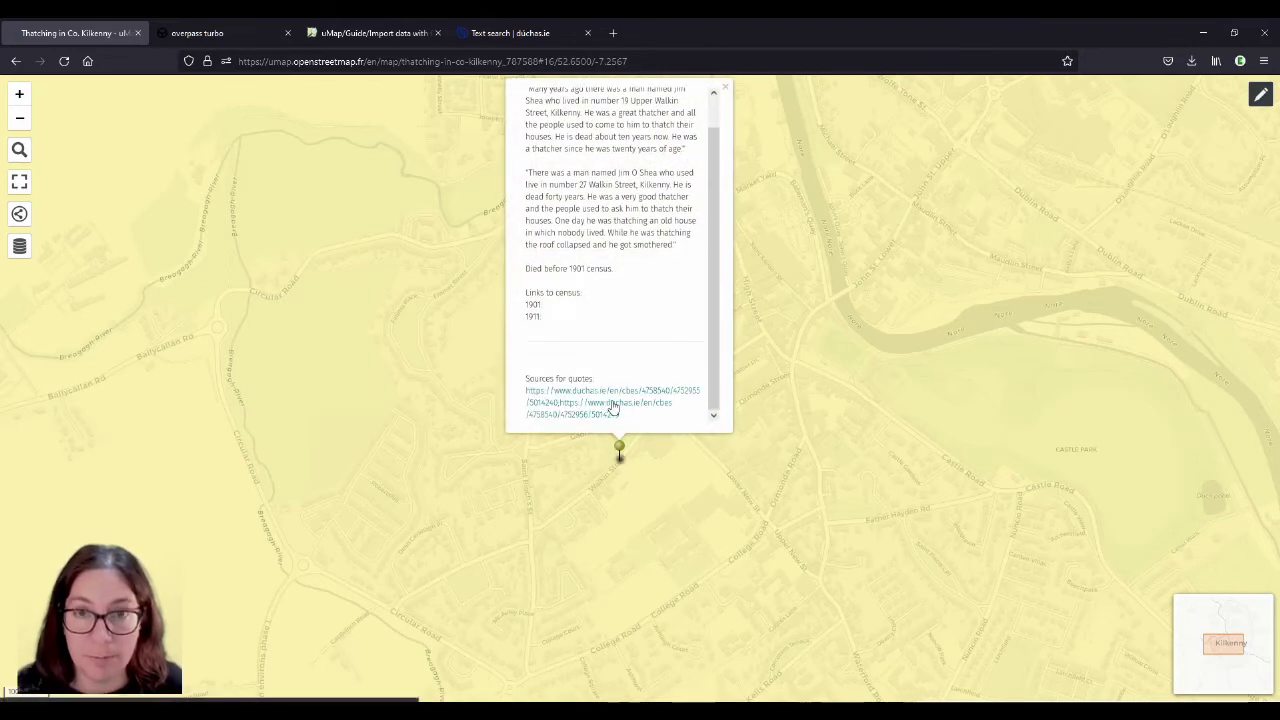
pyautogui.click(724, 89)
pyautogui.scroll(-1, 617, 309)
pyautogui.scroll(-3, 617, 309)
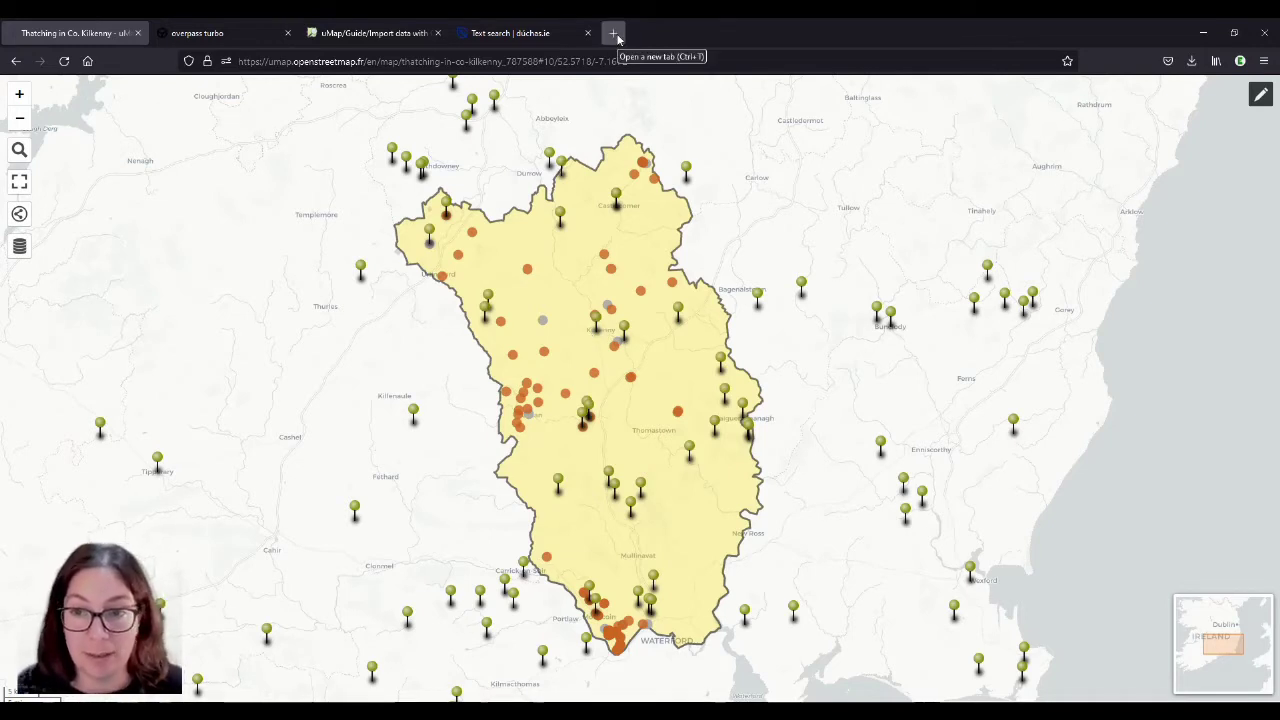
pyautogui.click(510, 33)
pyautogui.scroll(3, 1268, 397)
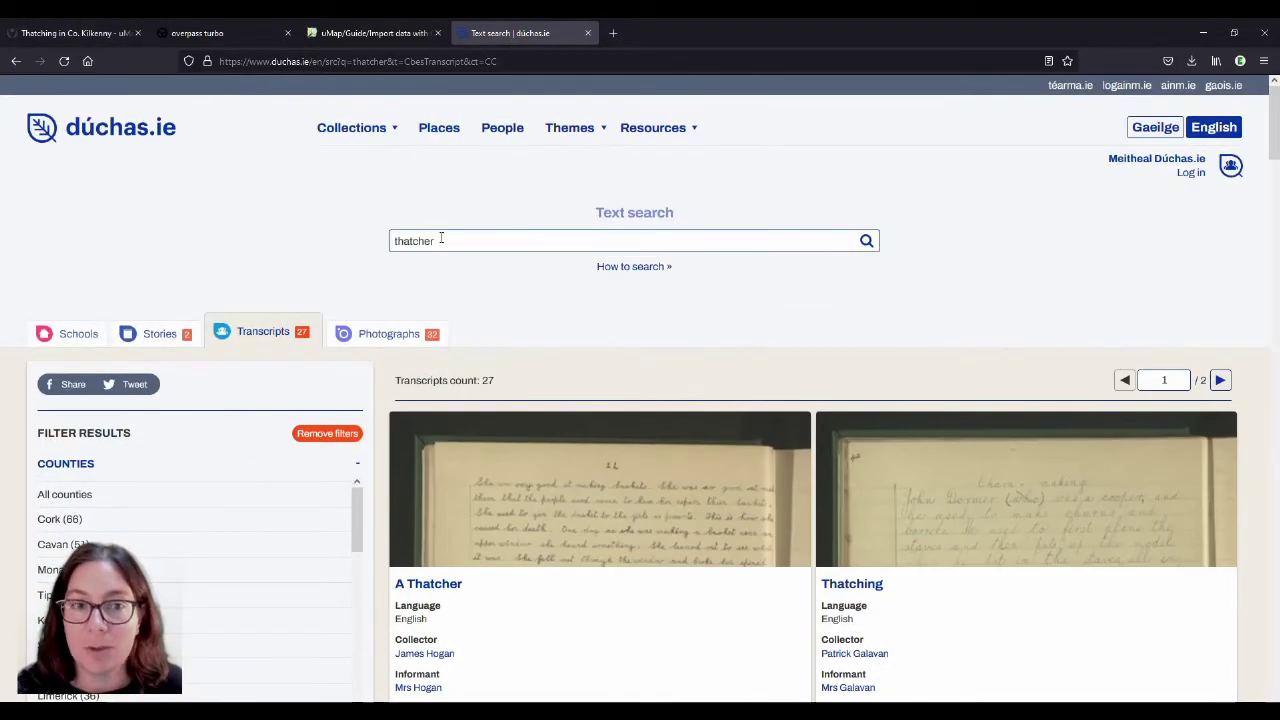
pyautogui.click(401, 241)
pyautogui.press('BackSpace')
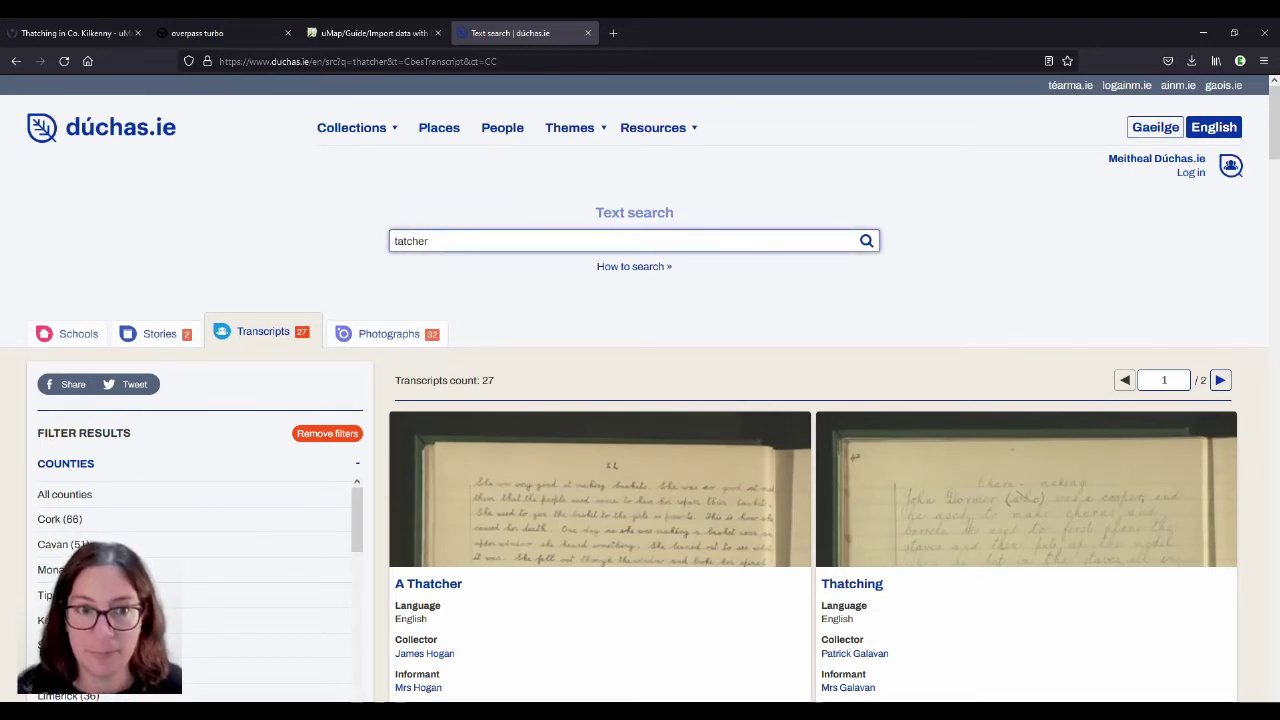
pyautogui.click(866, 241)
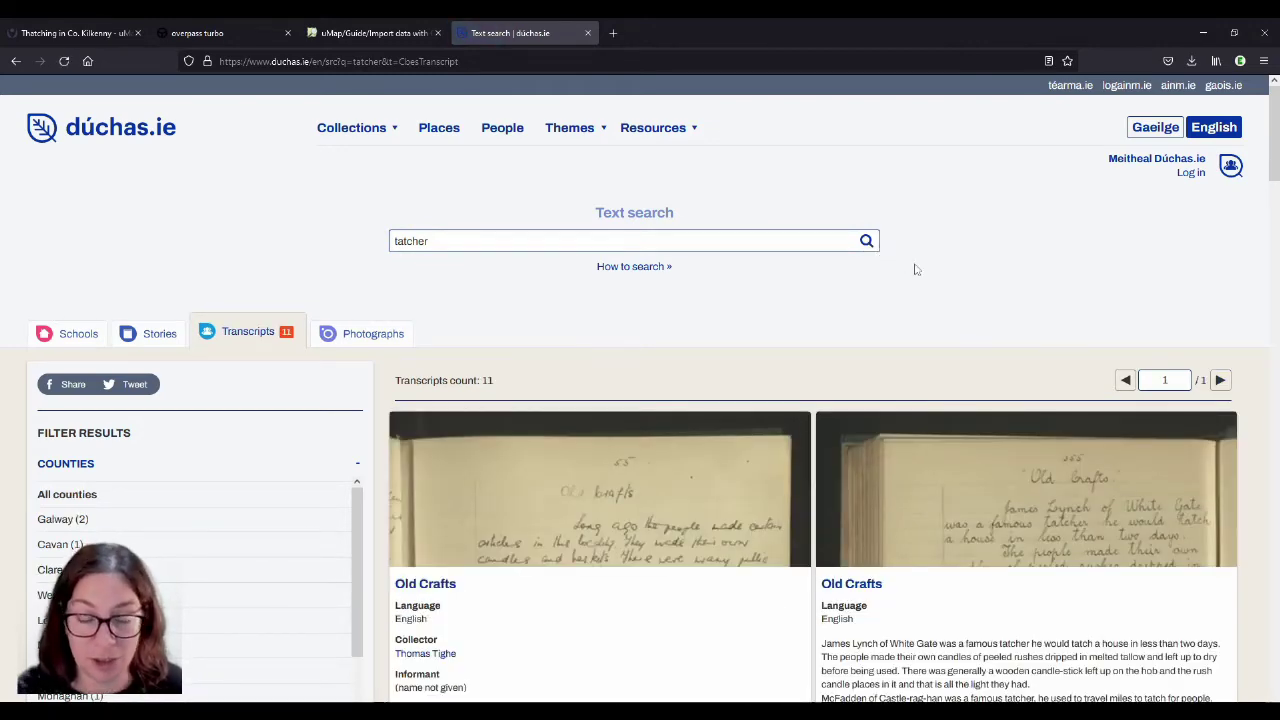
pyautogui.scroll(-1, 914, 269)
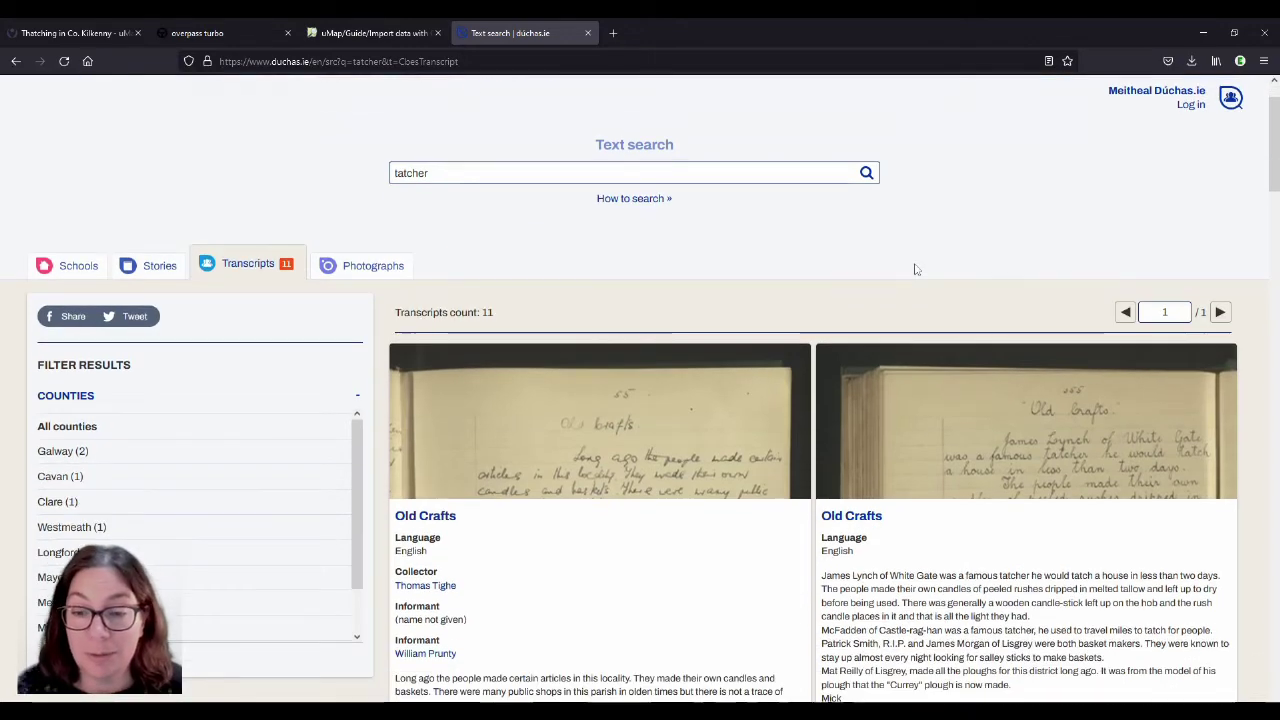
pyautogui.scroll(1, 914, 269)
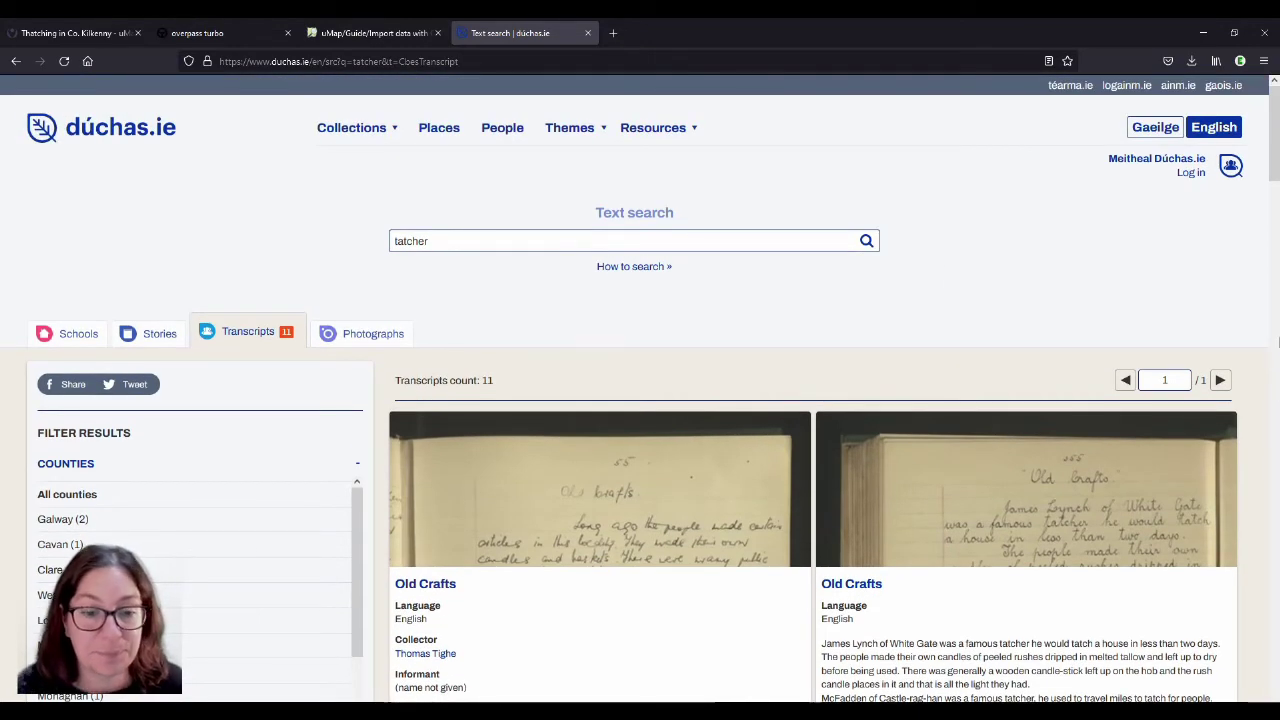
pyautogui.scroll(-5, 1254, 422)
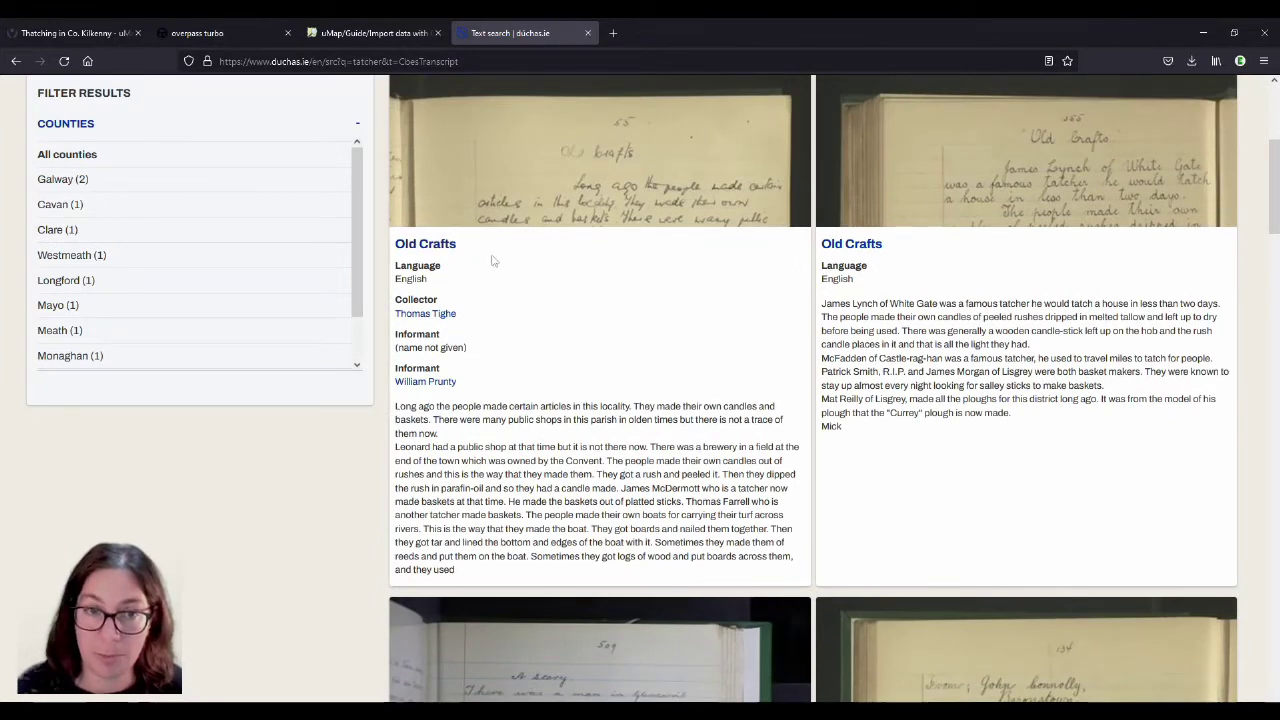
pyautogui.scroll(5, 709, 265)
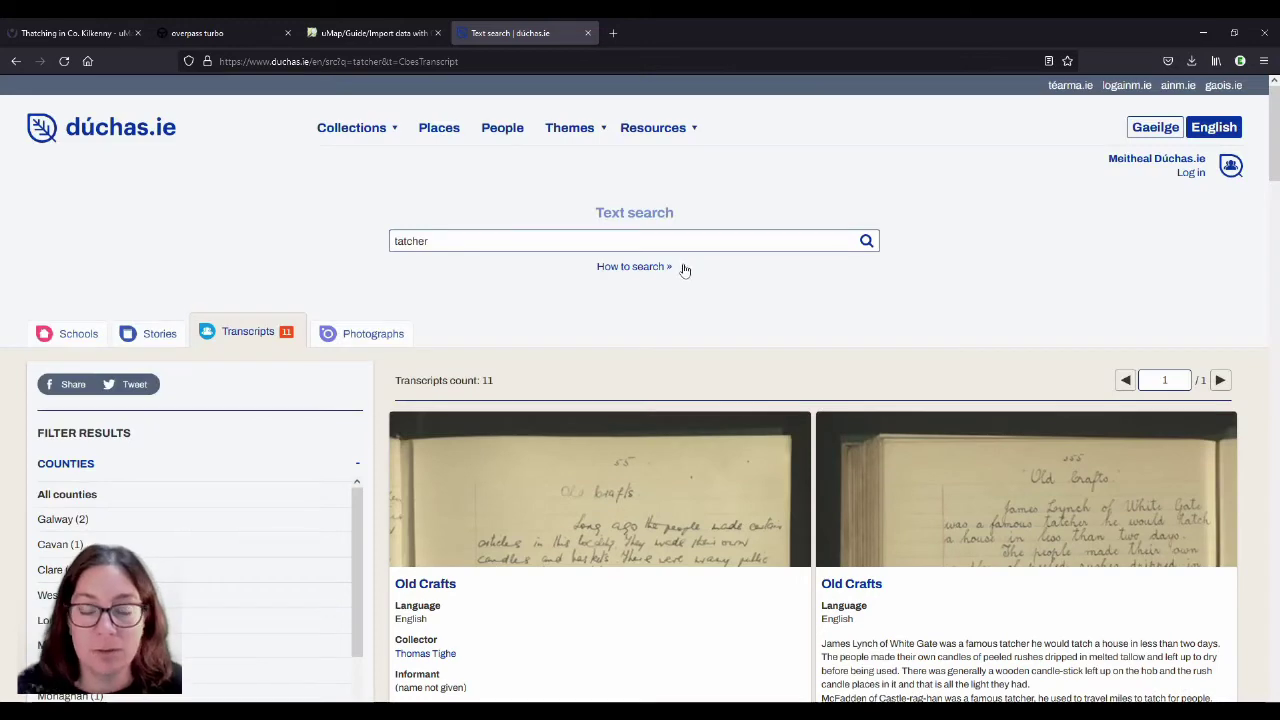
pyautogui.scroll(-3, 684, 270)
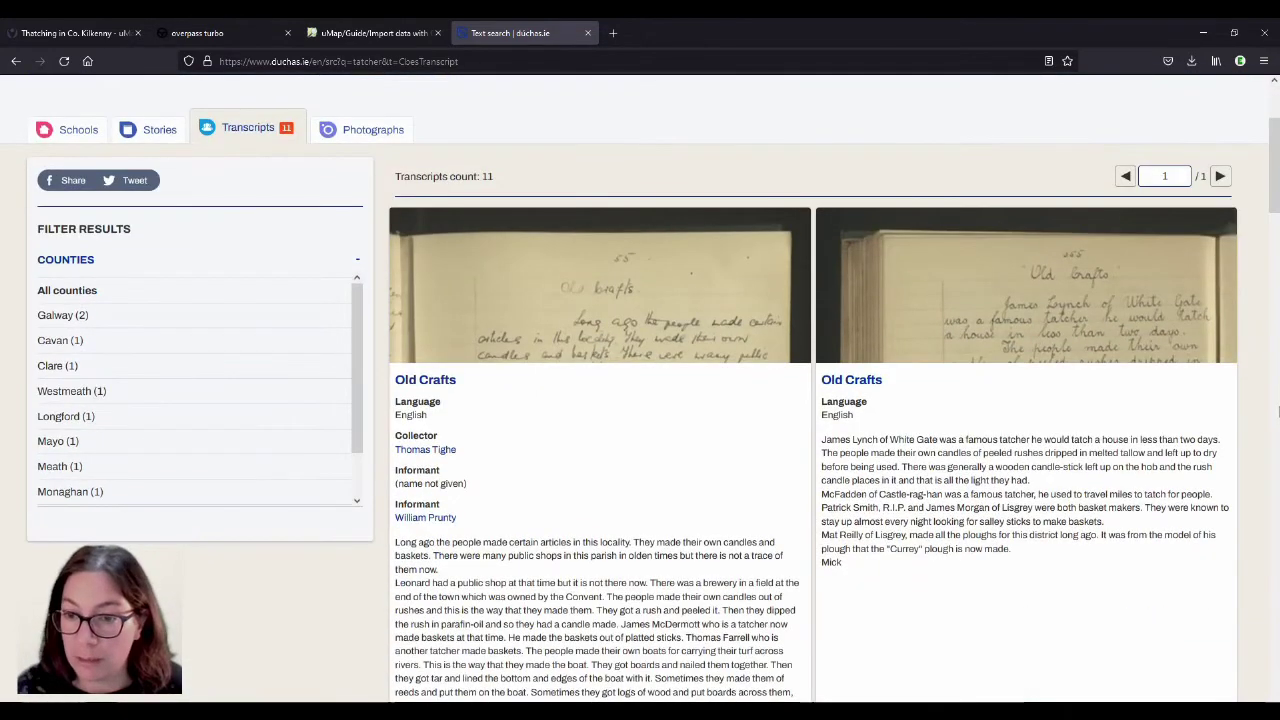
pyautogui.scroll(3, 1278, 410)
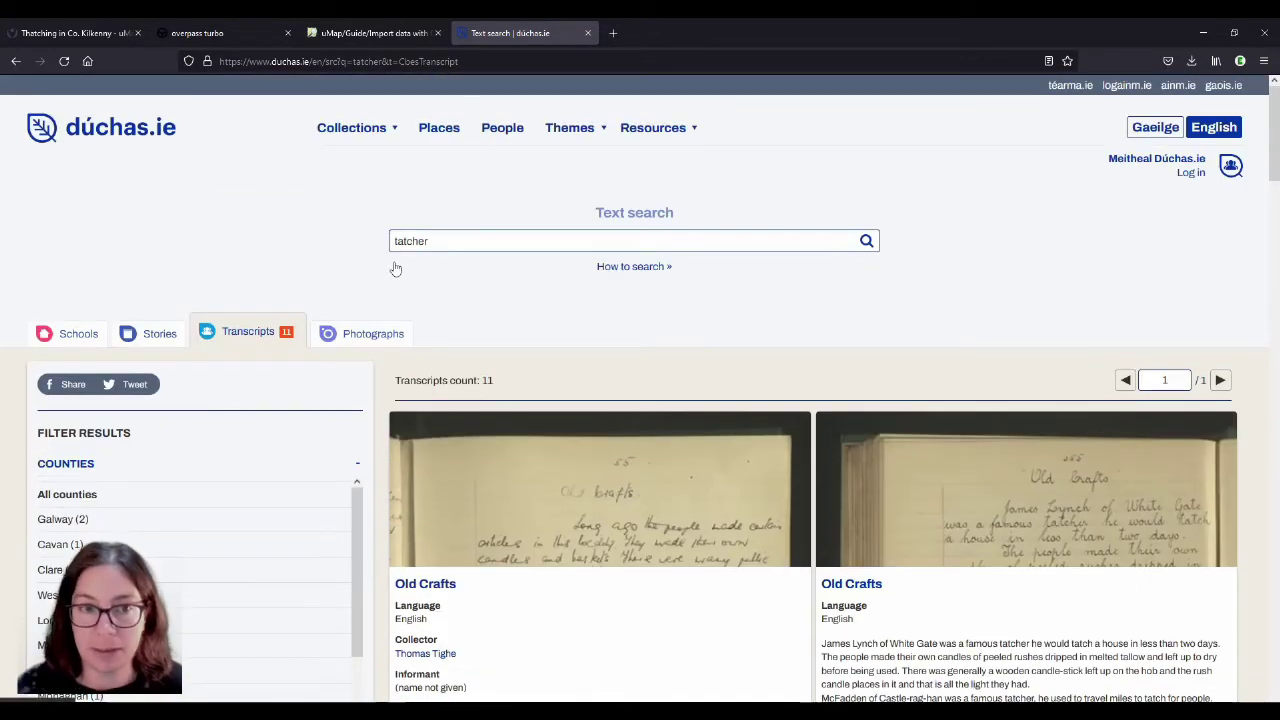
pyautogui.moveTo(457, 240); pyautogui.dragTo(366, 247)
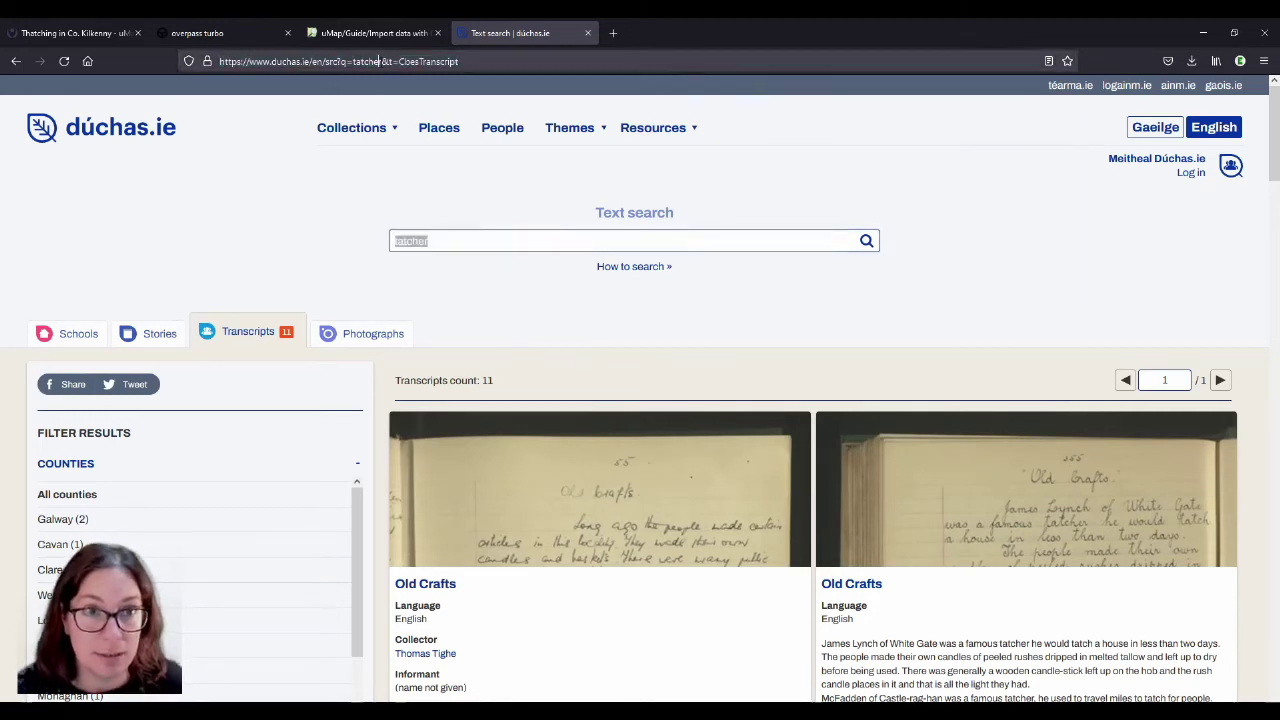
# Step: Open census.nationalarchives.ie's census search and reveal the advanced search options
pyautogui.click(388, 61)
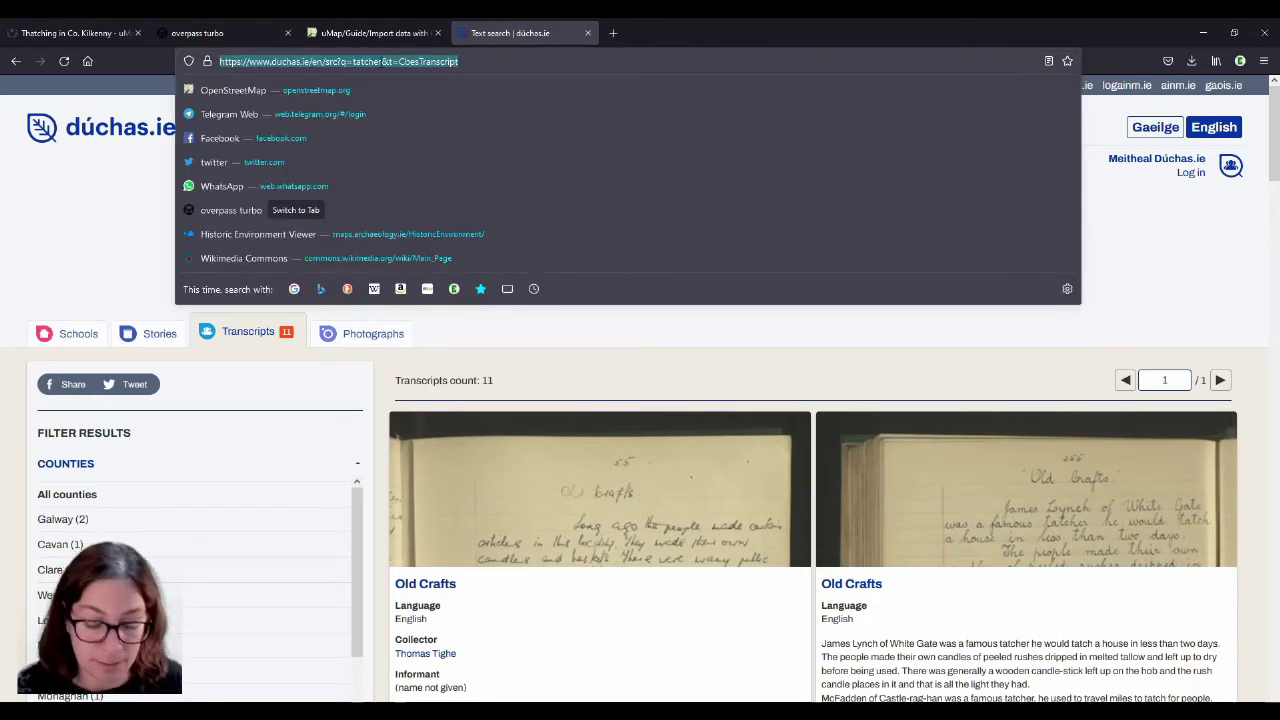
pyautogui.write('cen')
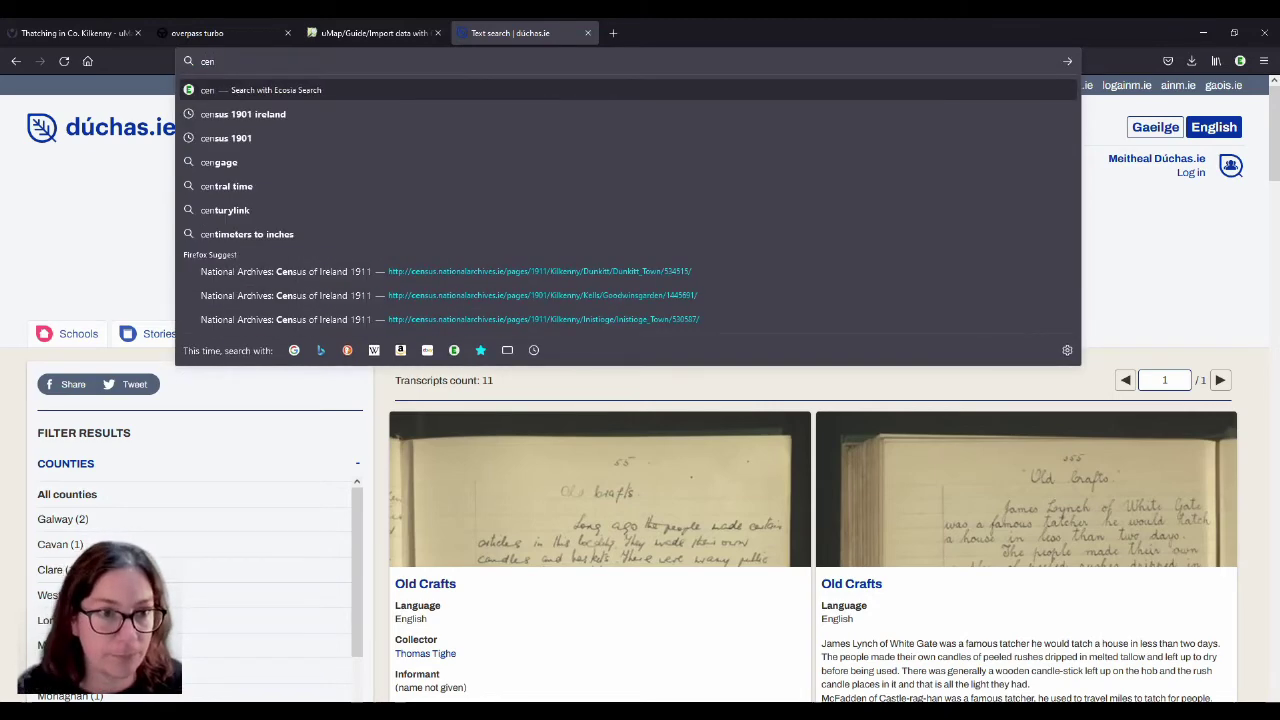
pyautogui.click(423, 271)
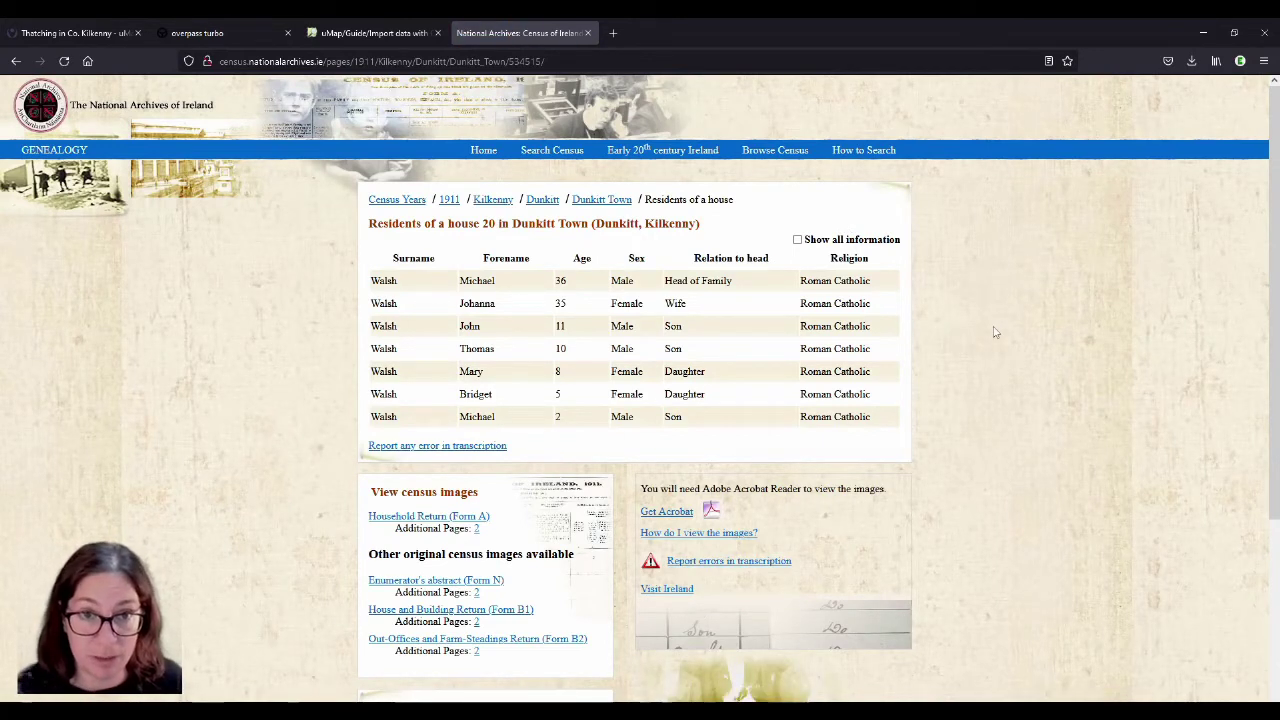
pyautogui.click(558, 151)
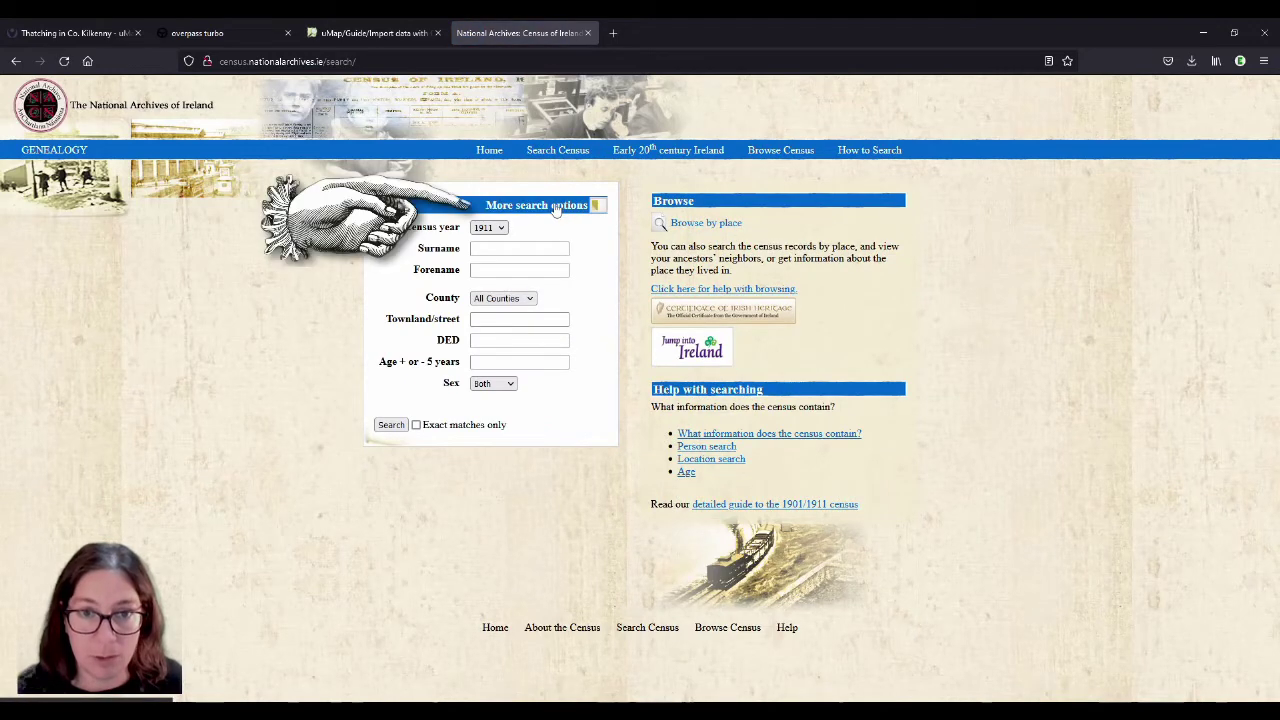
pyautogui.click(558, 206)
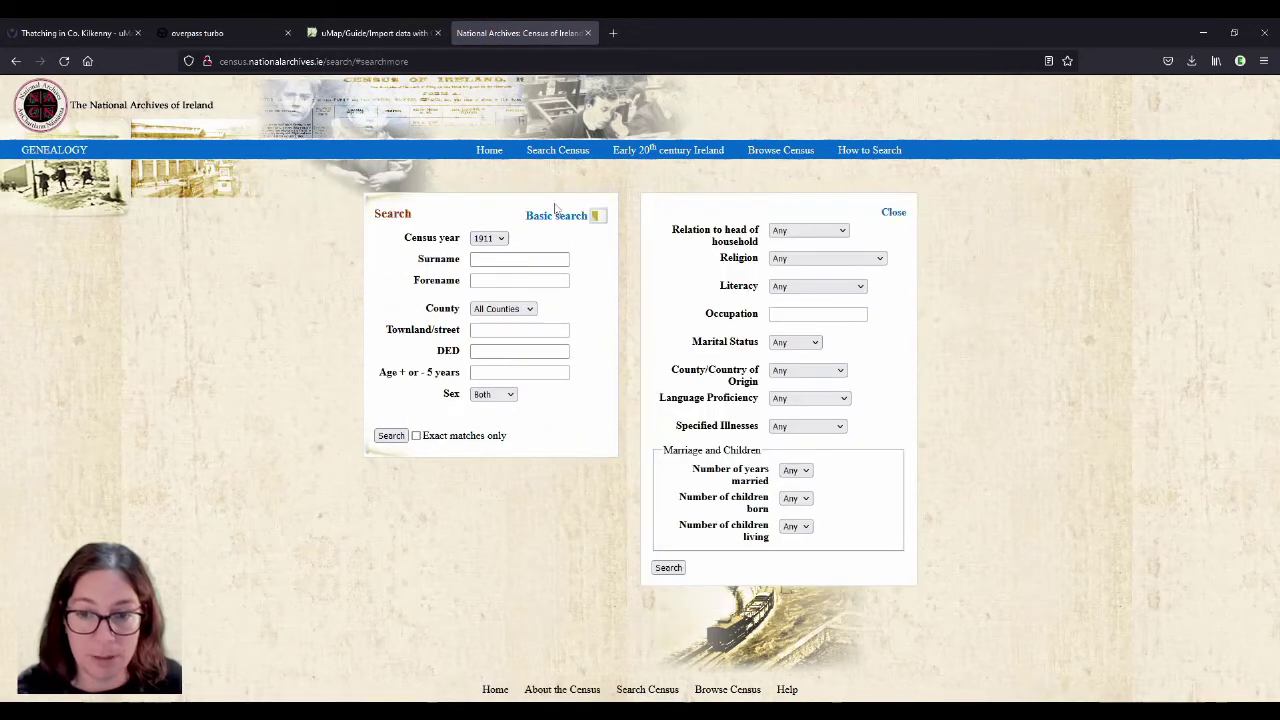
# Step: Set census year 1901, occupation 'thatcher' and county Kilkenny in the search form
pyautogui.click(490, 238)
pyautogui.click(497, 275)
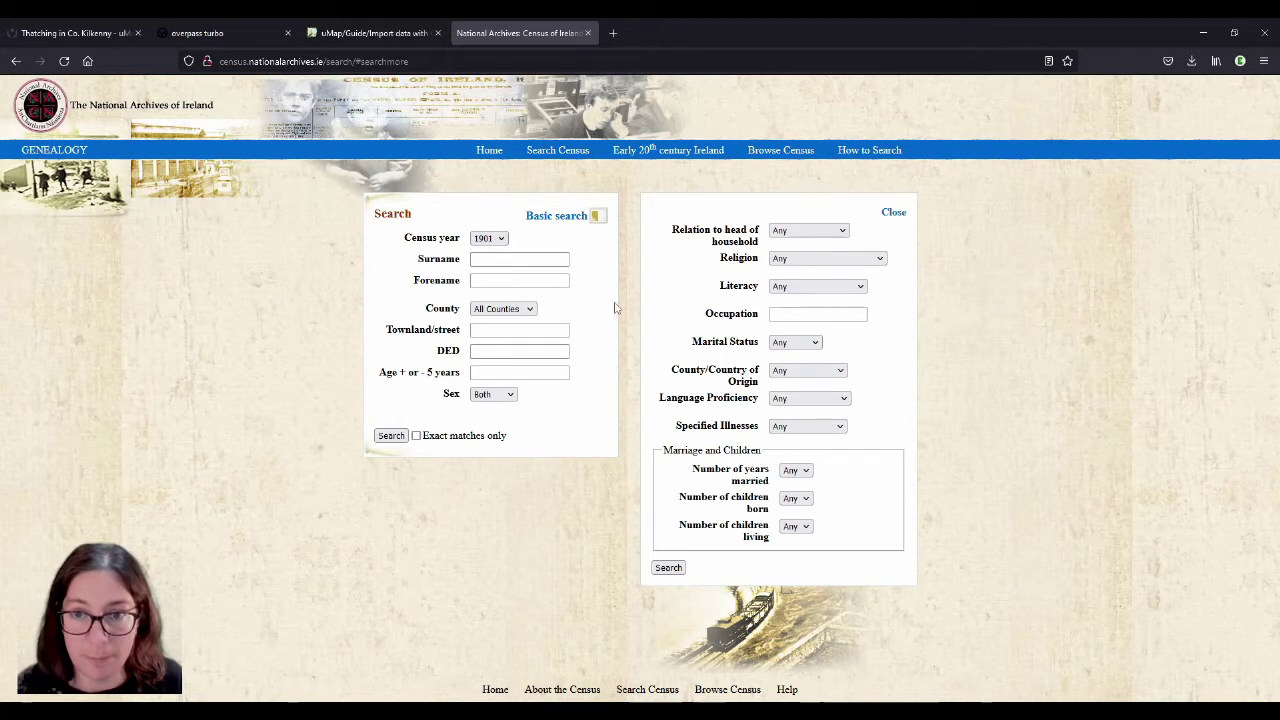
pyautogui.click(781, 314)
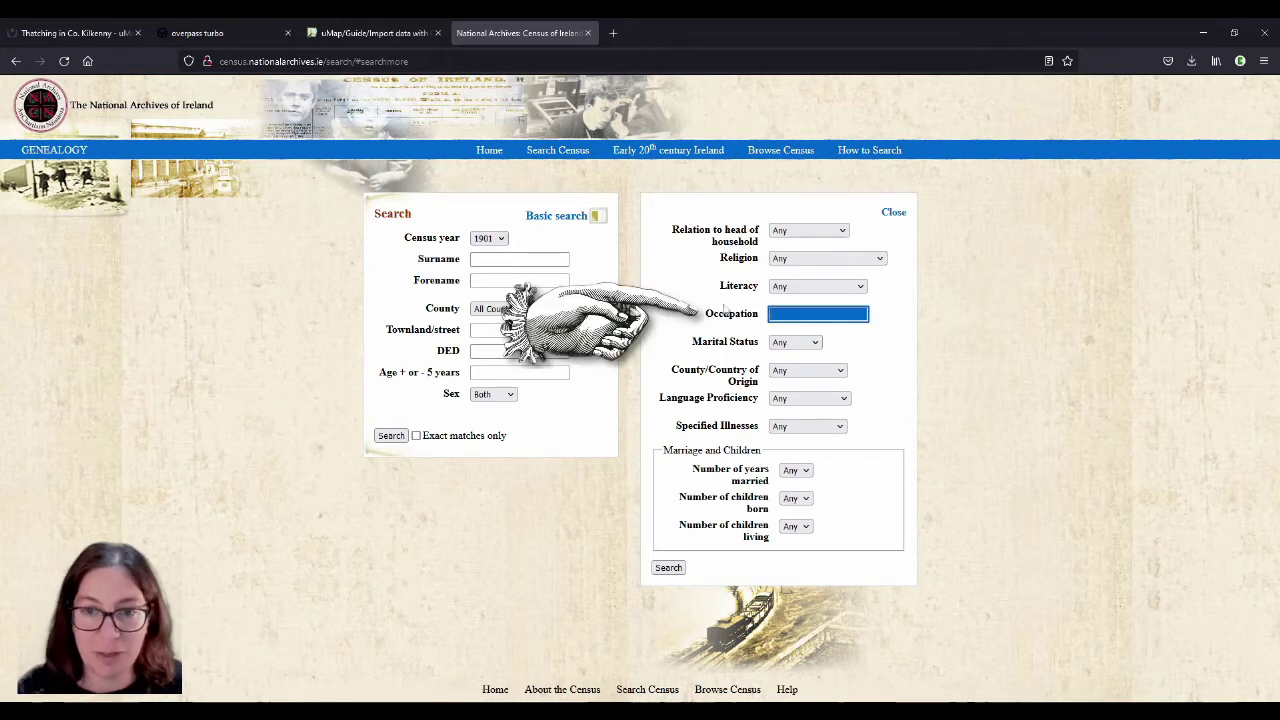
pyautogui.write('thatcher')
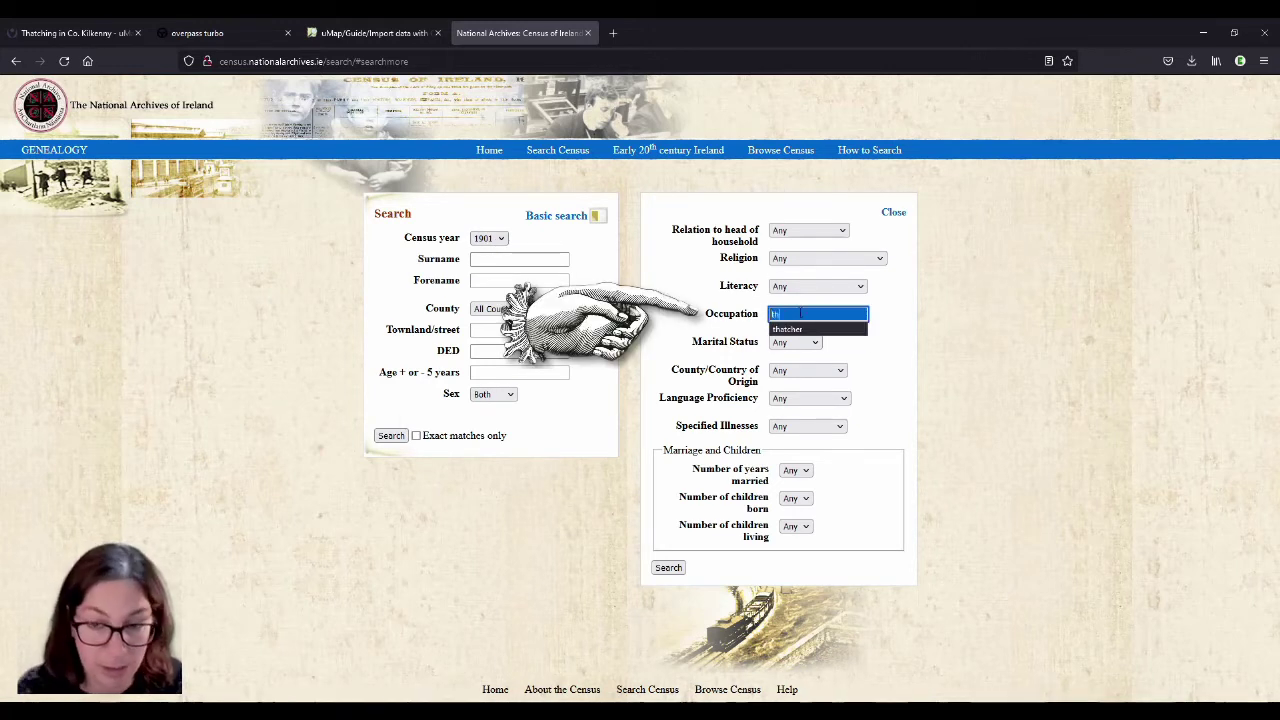
pyautogui.click(820, 329)
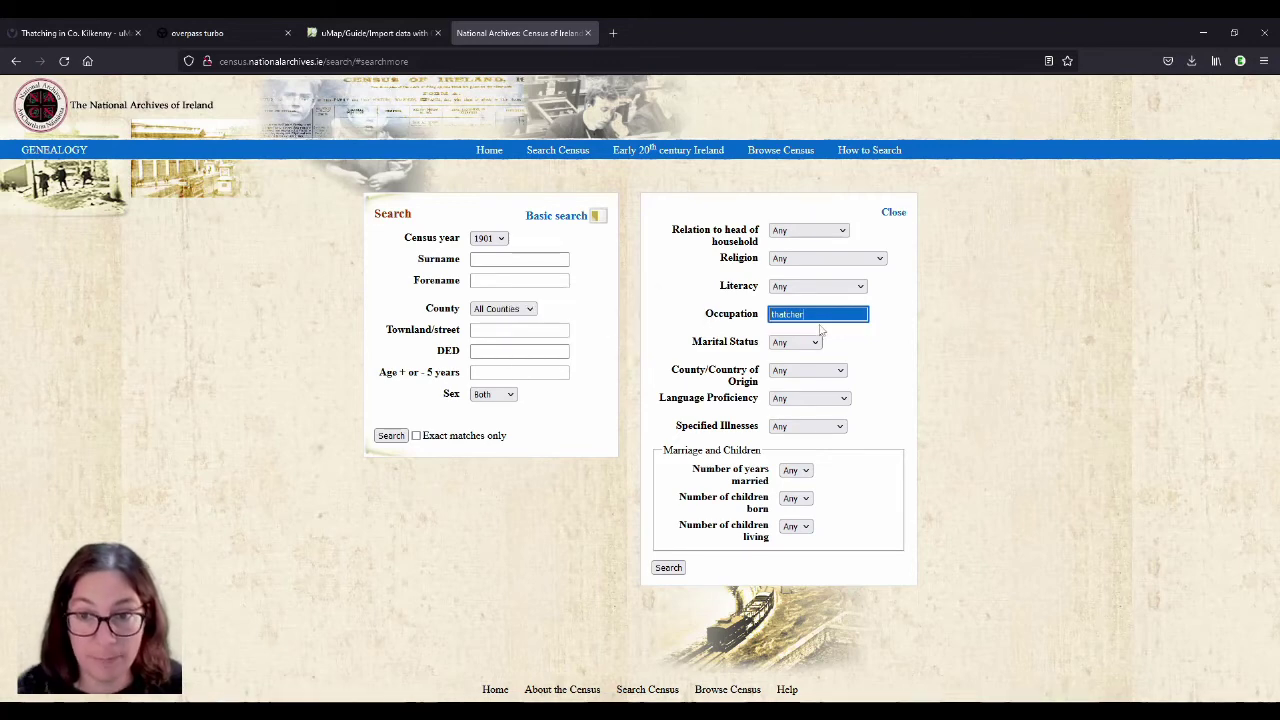
pyautogui.click(517, 310)
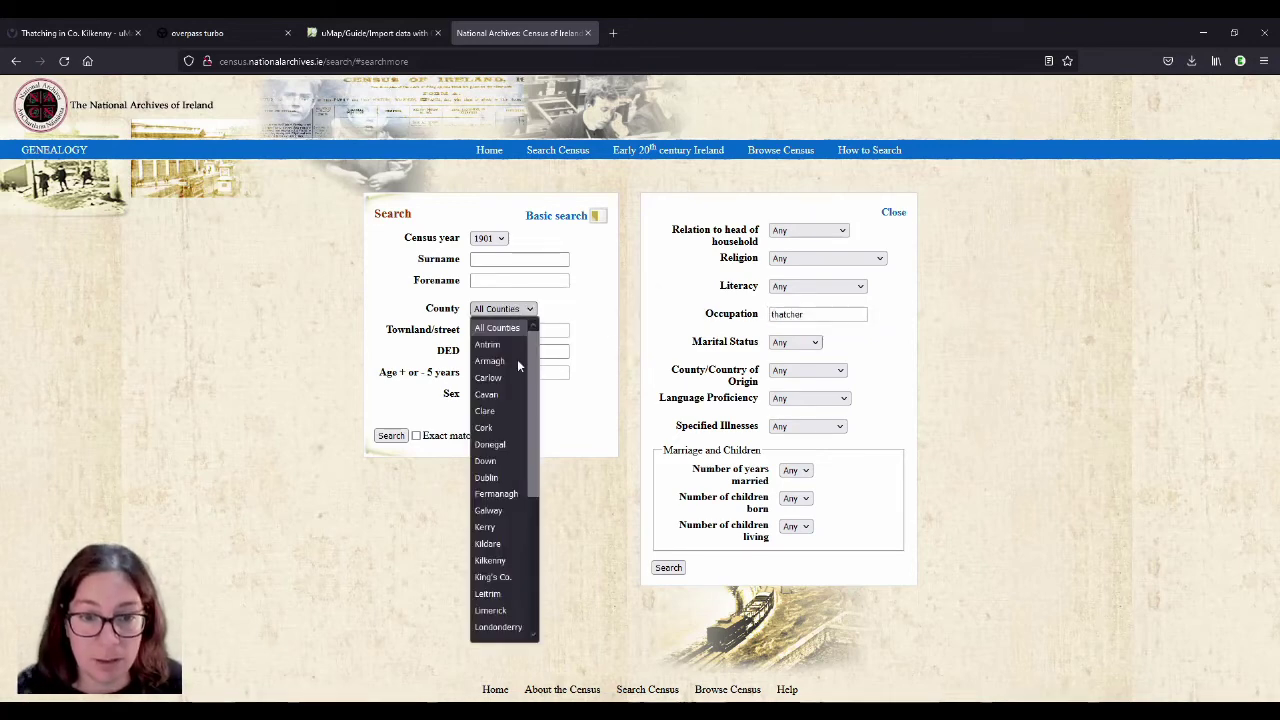
pyautogui.click(509, 563)
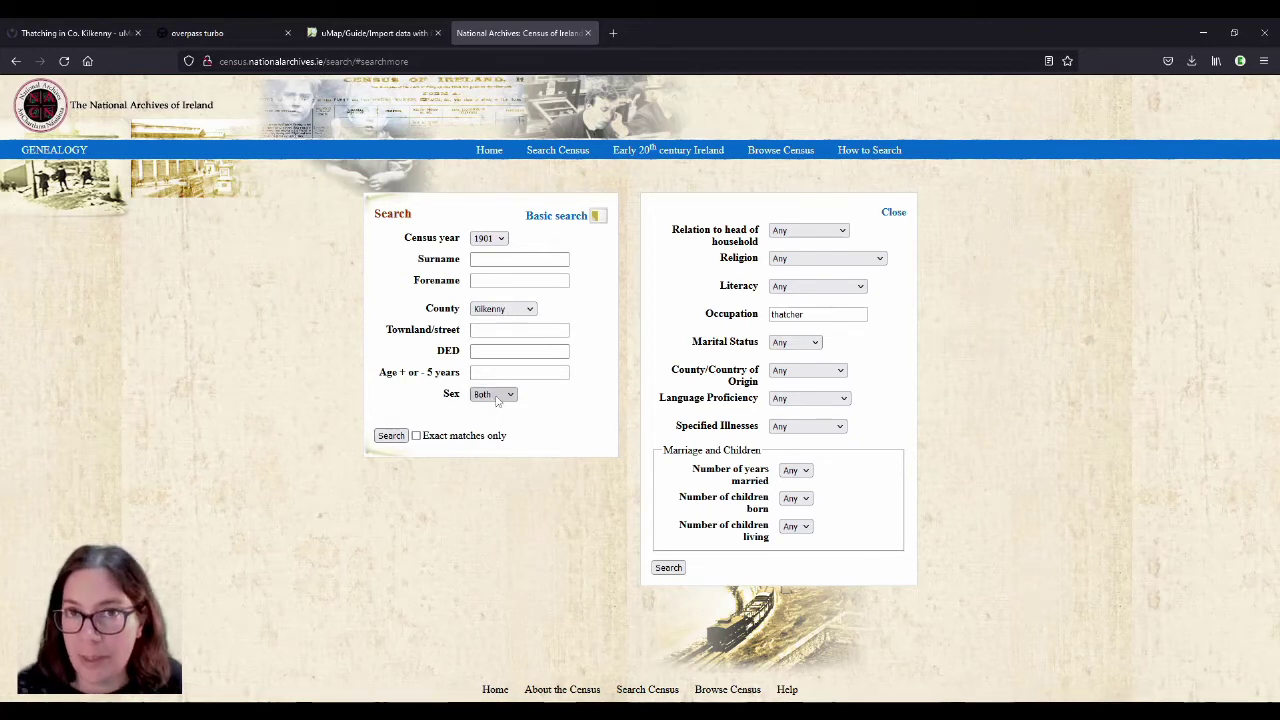
# Step: Run the 1901 Kilkenny thatcher search and highlight the Ballylough Street address among the seven results
pyautogui.click(392, 440)
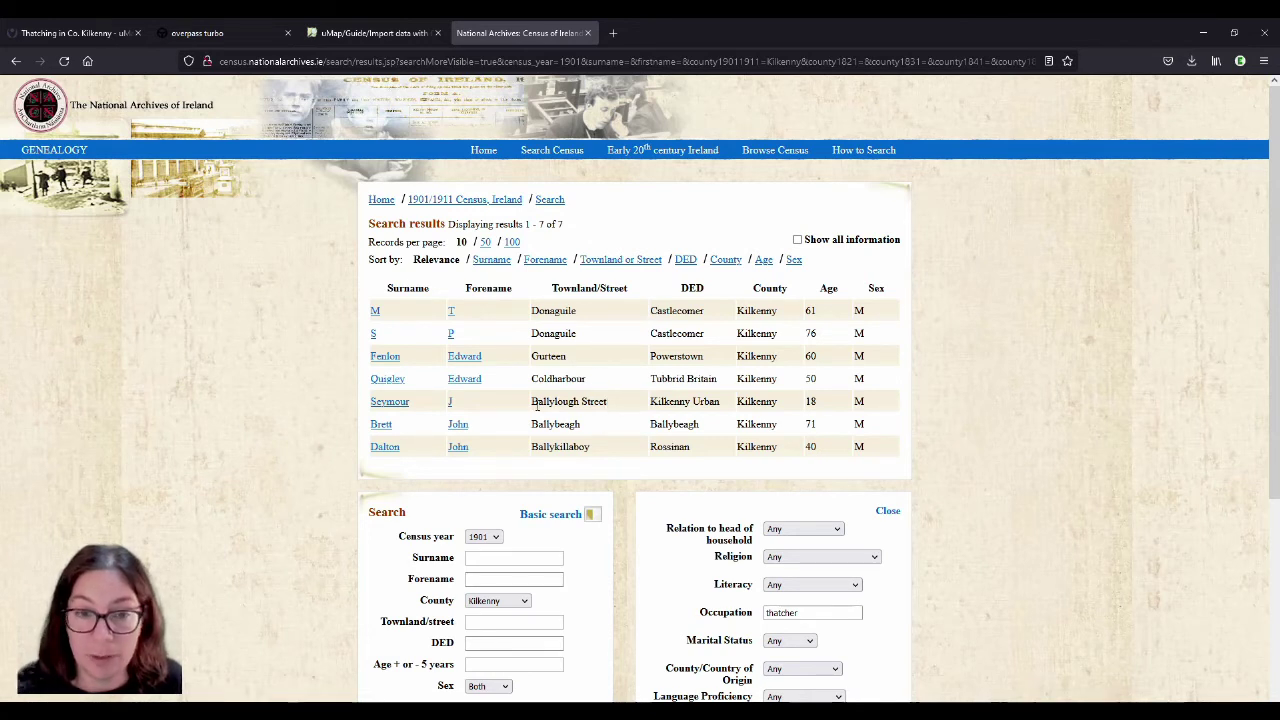
pyautogui.moveTo(531, 404); pyautogui.dragTo(616, 402)
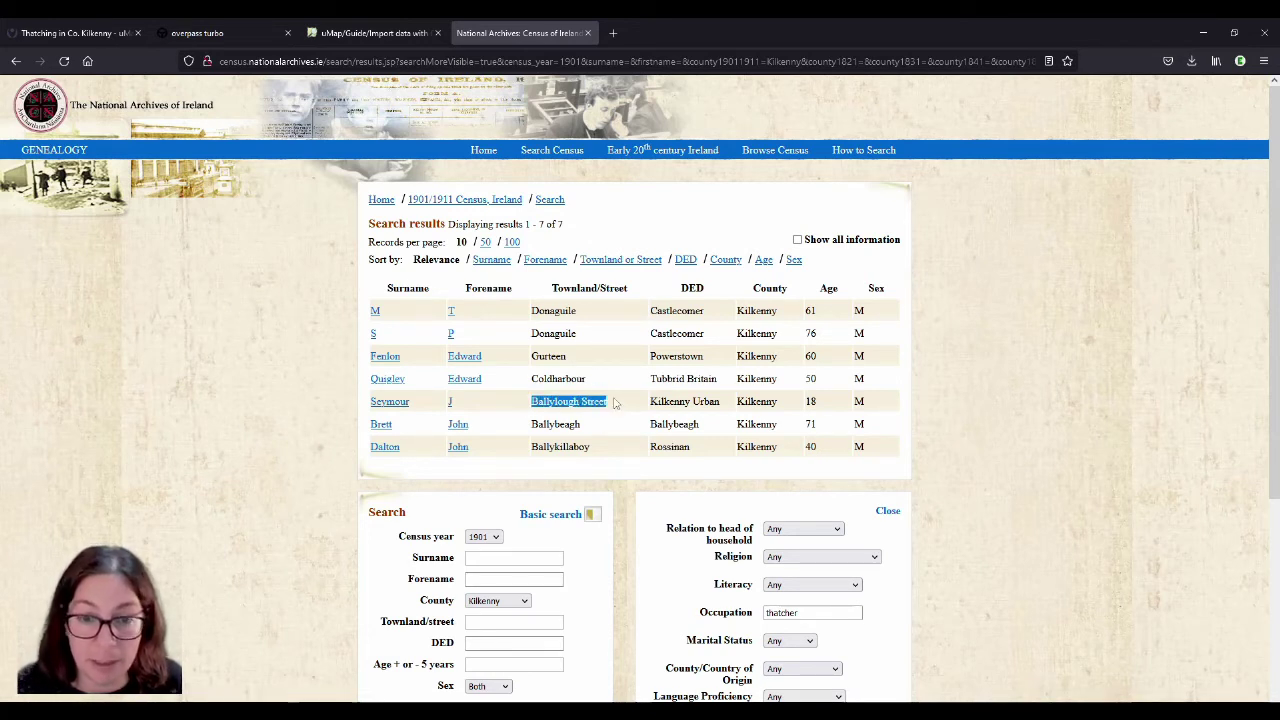
pyautogui.click(614, 406)
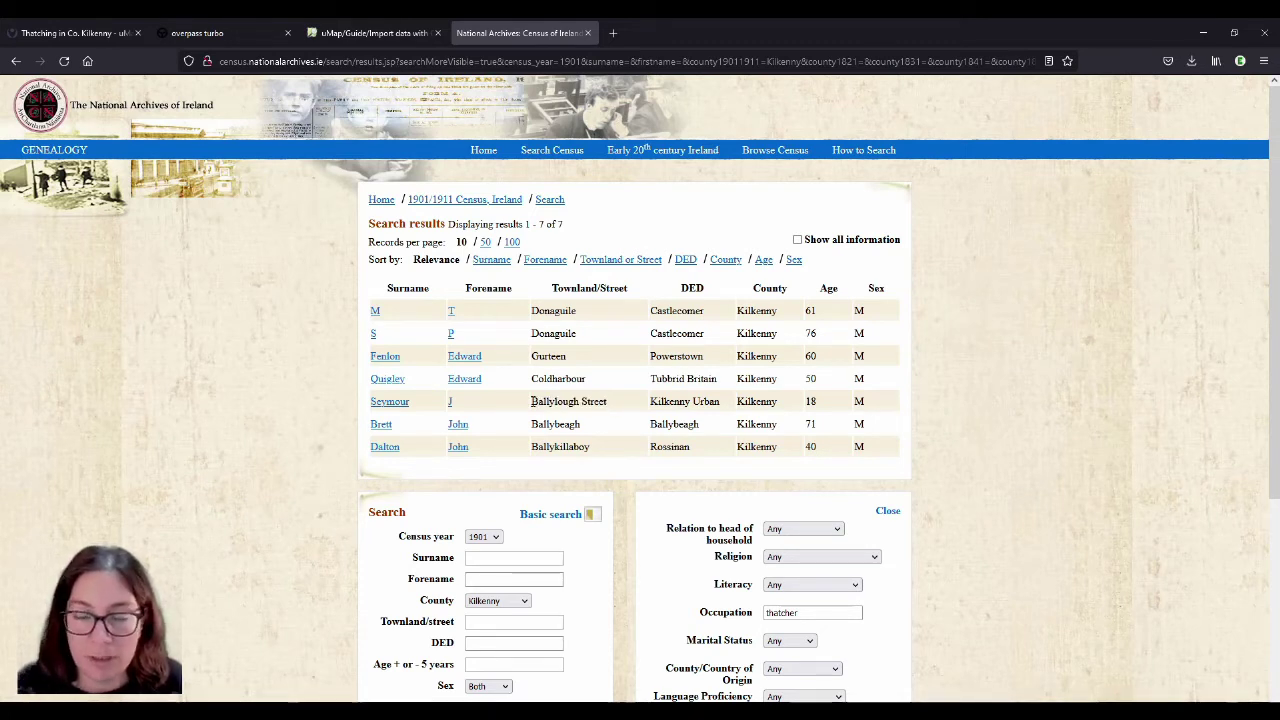
pyautogui.moveTo(531, 401); pyautogui.dragTo(614, 405)
pyautogui.click(617, 404)
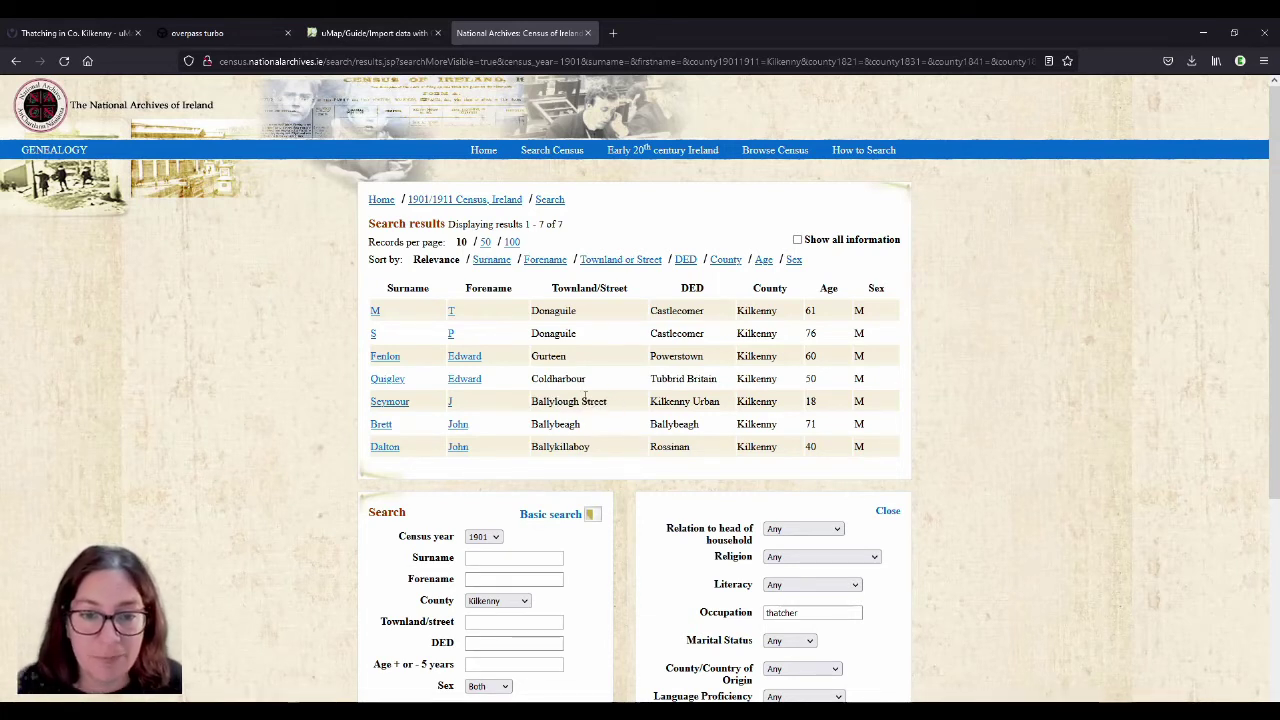
# Step: Select the Ballylough Street thatcher's surname in the results list
pyautogui.moveTo(366, 401); pyautogui.dragTo(410, 403)
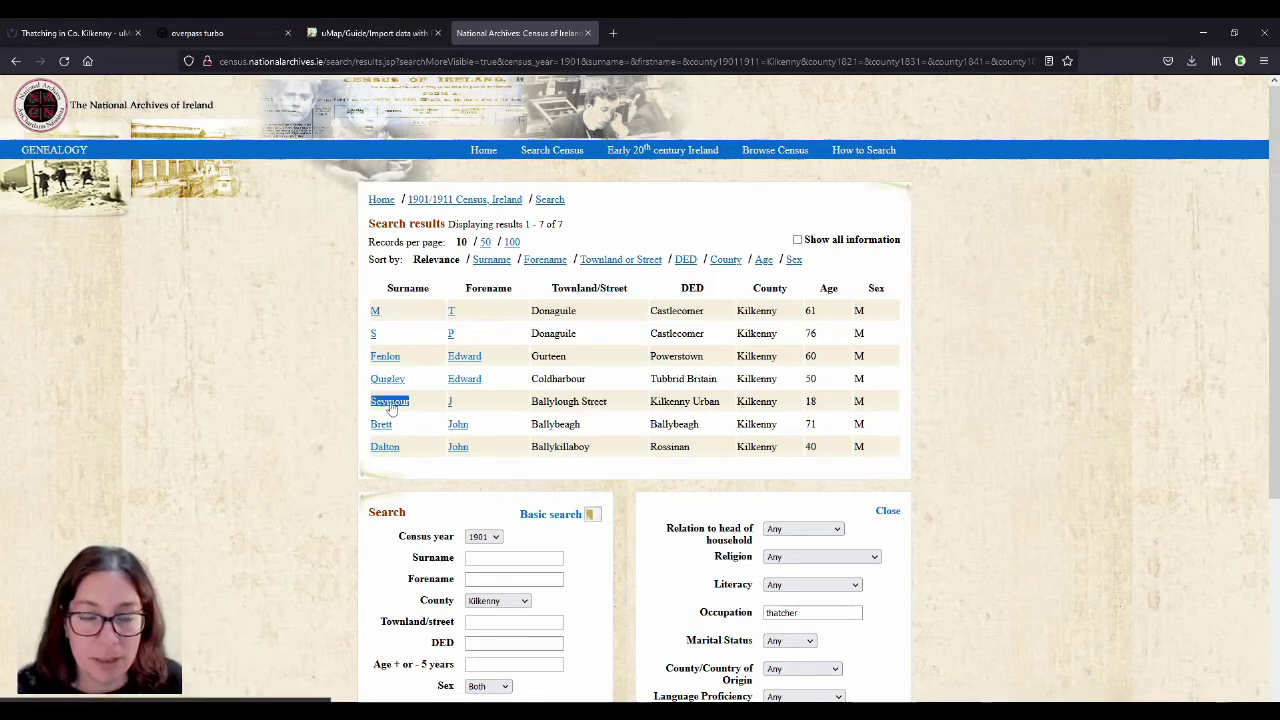
pyautogui.click(400, 403)
pyautogui.doubleClick(400, 403)
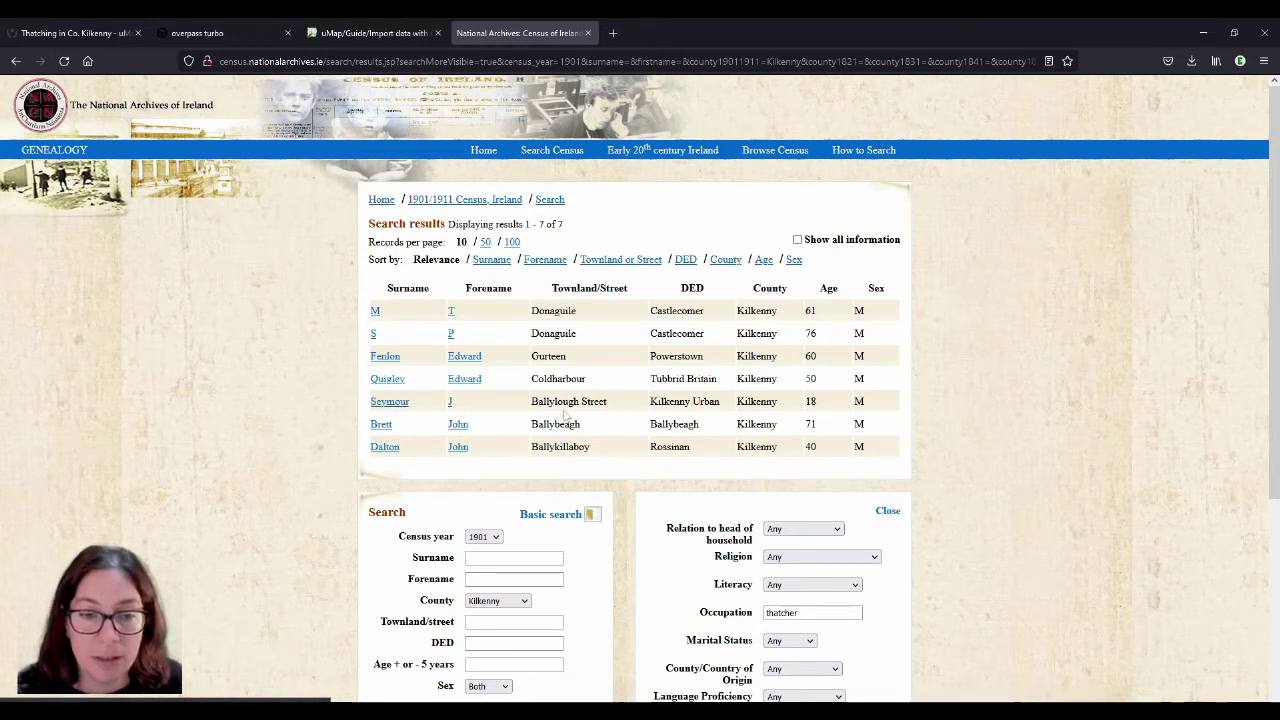
pyautogui.moveTo(362, 405); pyautogui.dragTo(628, 407)
pyautogui.click(618, 407)
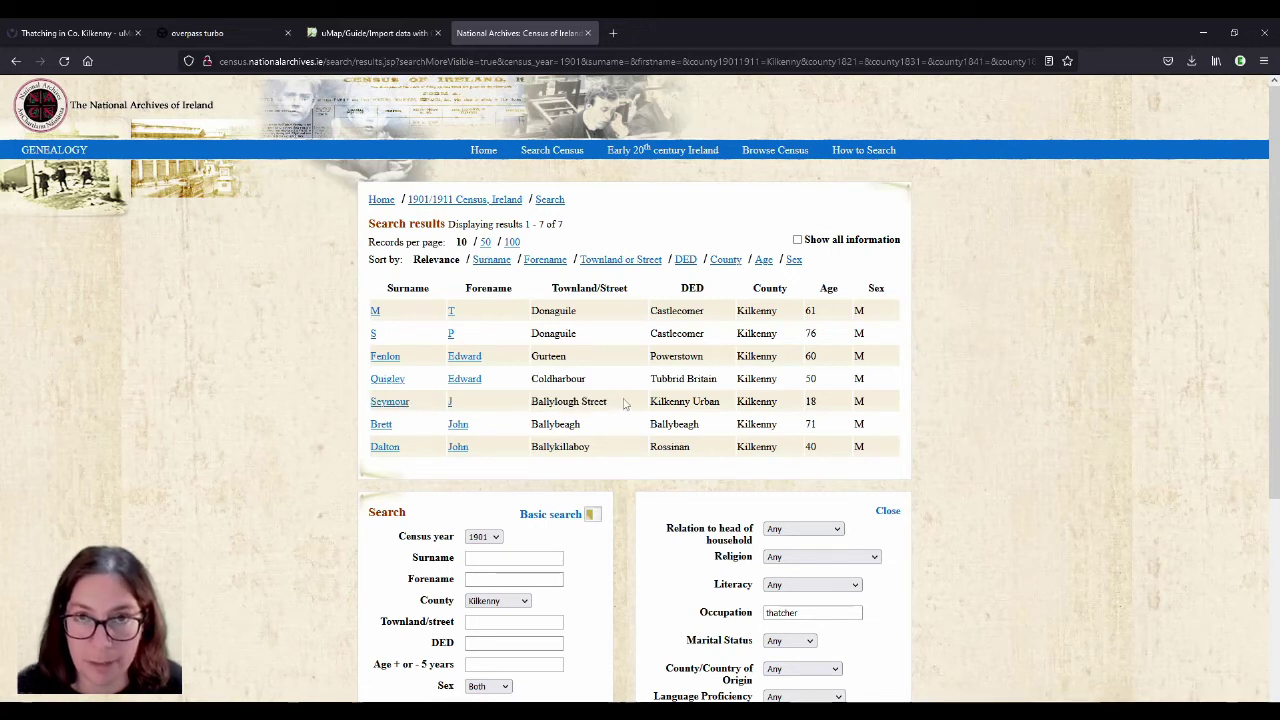
pyautogui.doubleClick(398, 406)
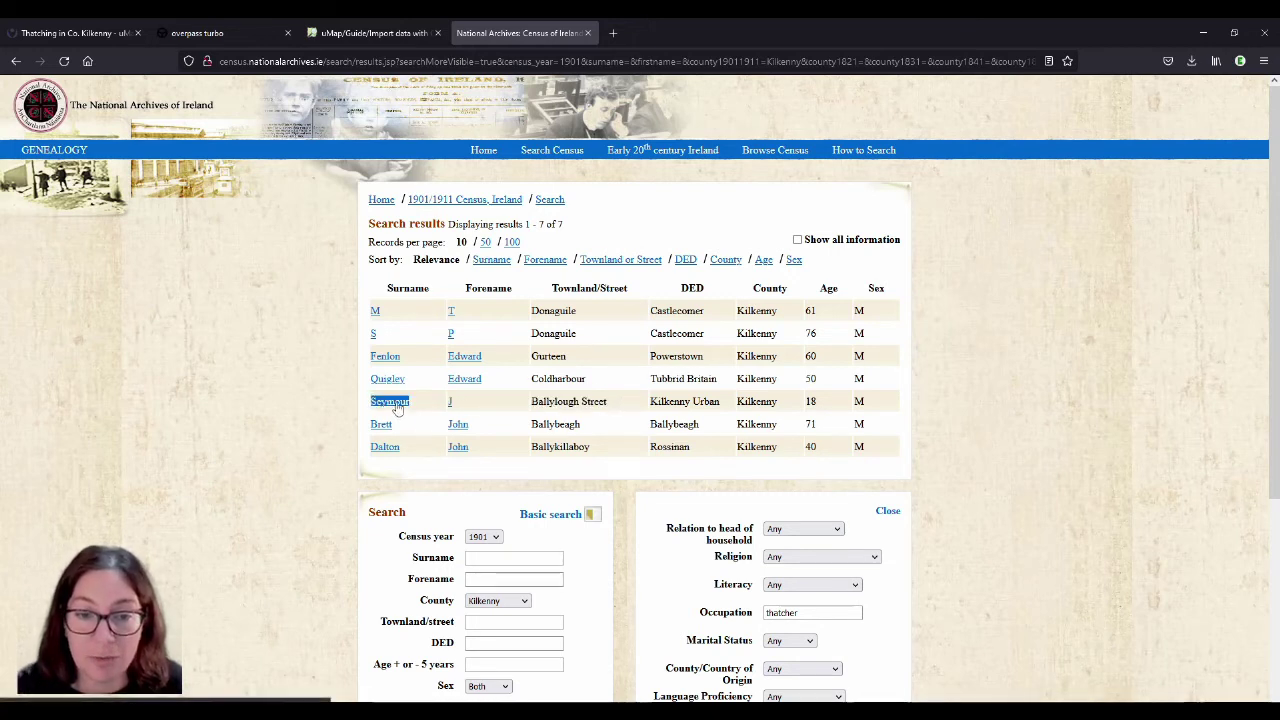
pyautogui.click(398, 406)
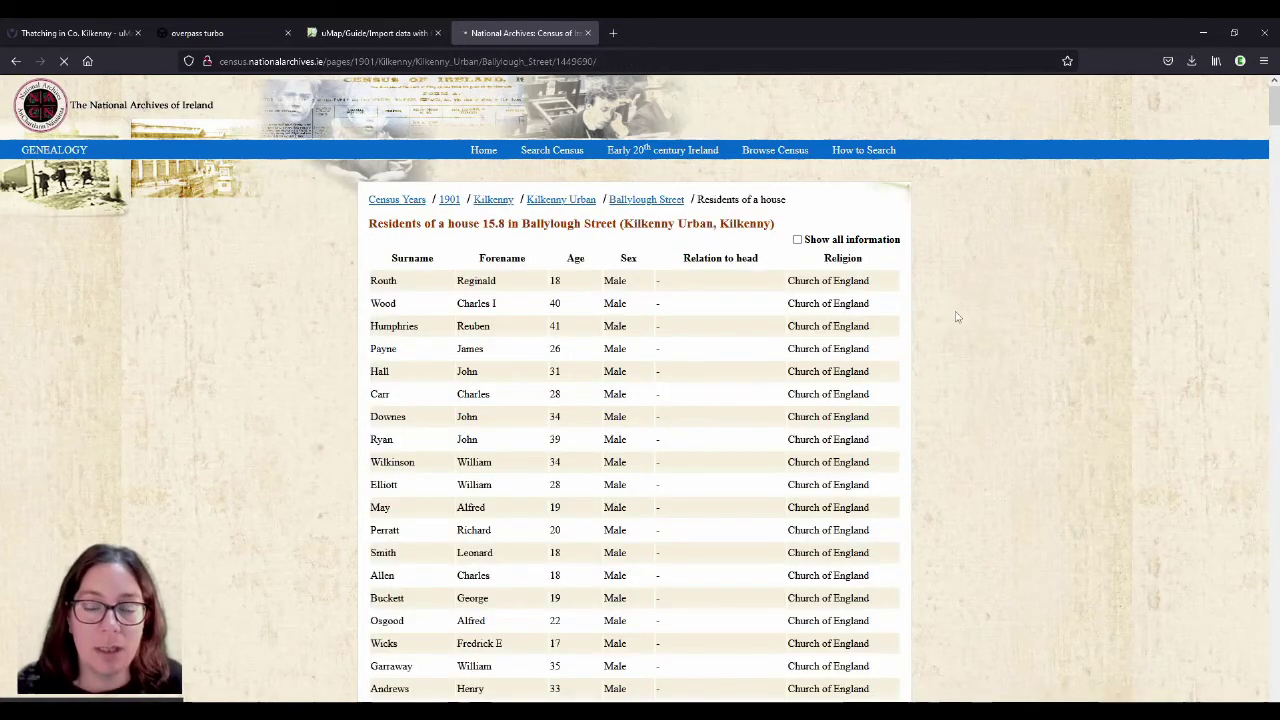
pyautogui.scroll(-4, 955, 318)
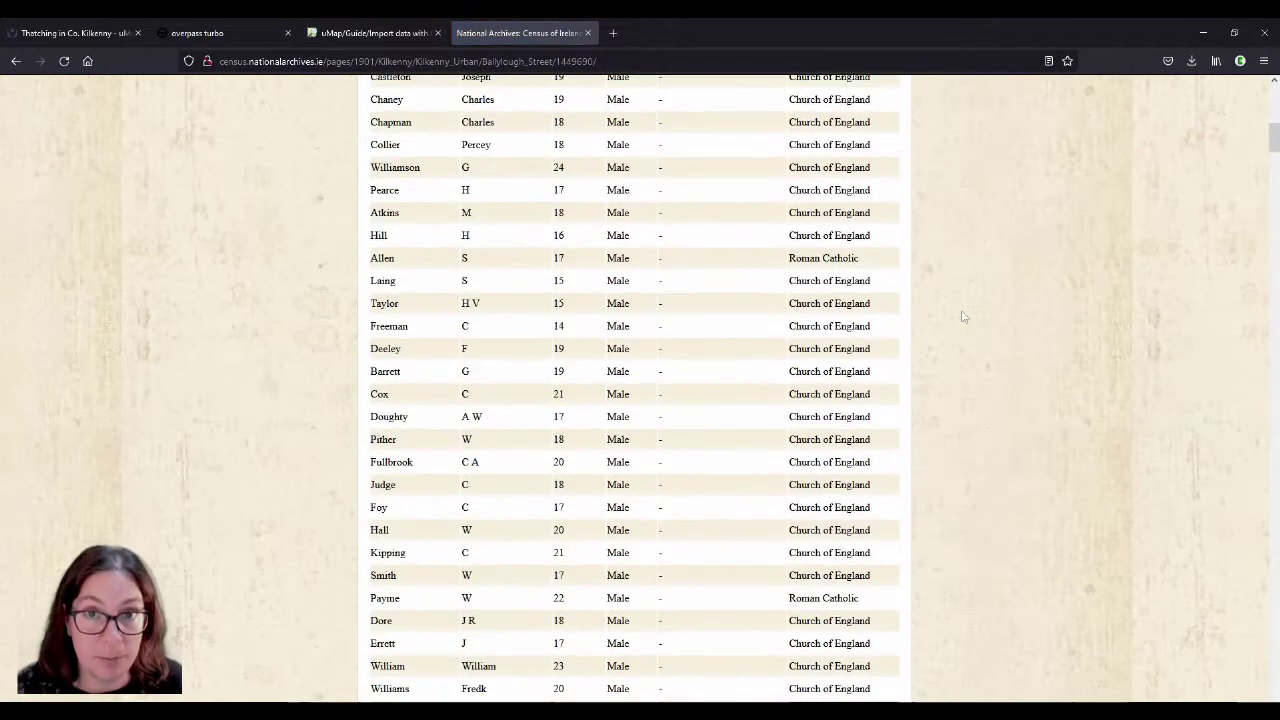
pyautogui.scroll(-5, 963, 317)
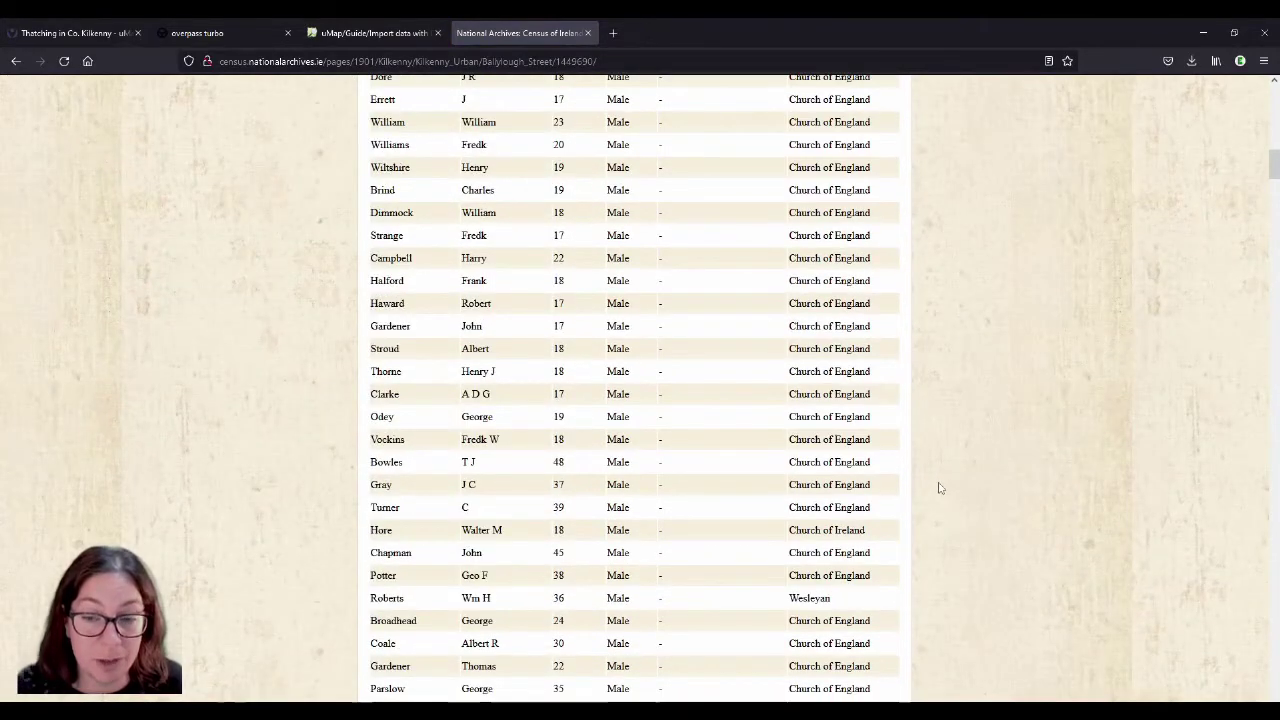
pyautogui.scroll(10, 937, 489)
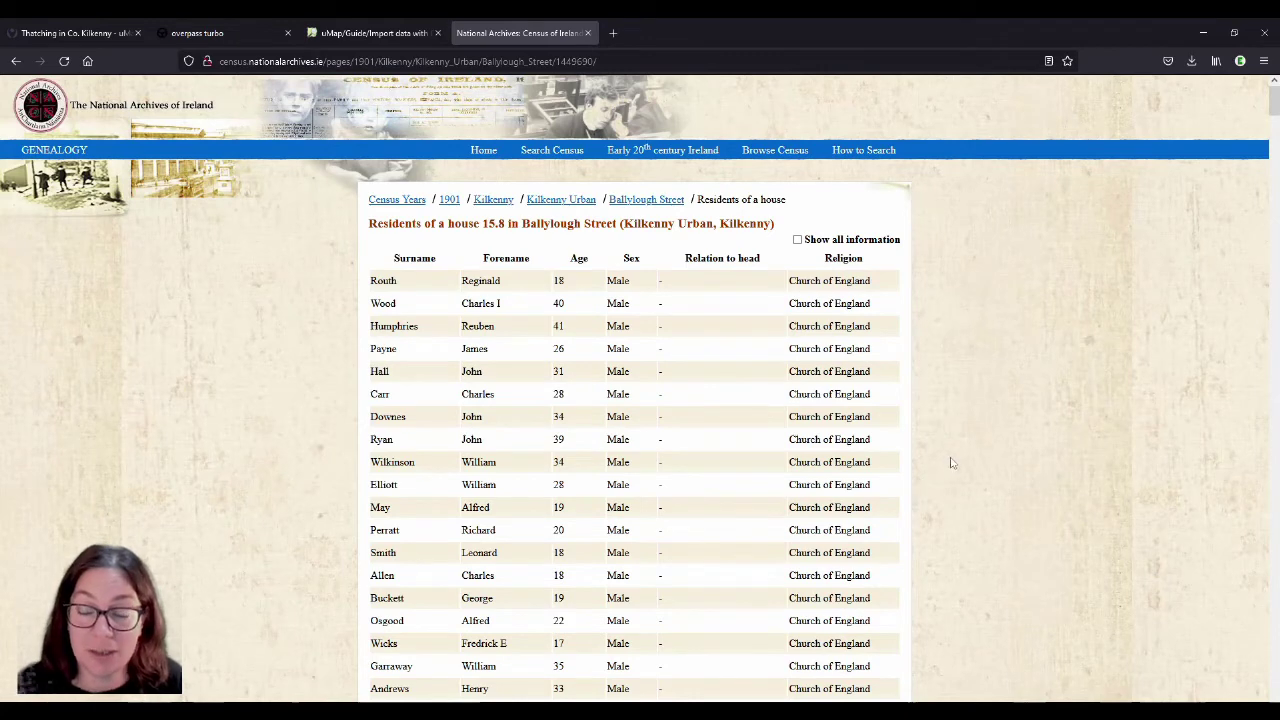
pyautogui.scroll(-1, 878, 412)
pyautogui.scroll(-1, 823, 209)
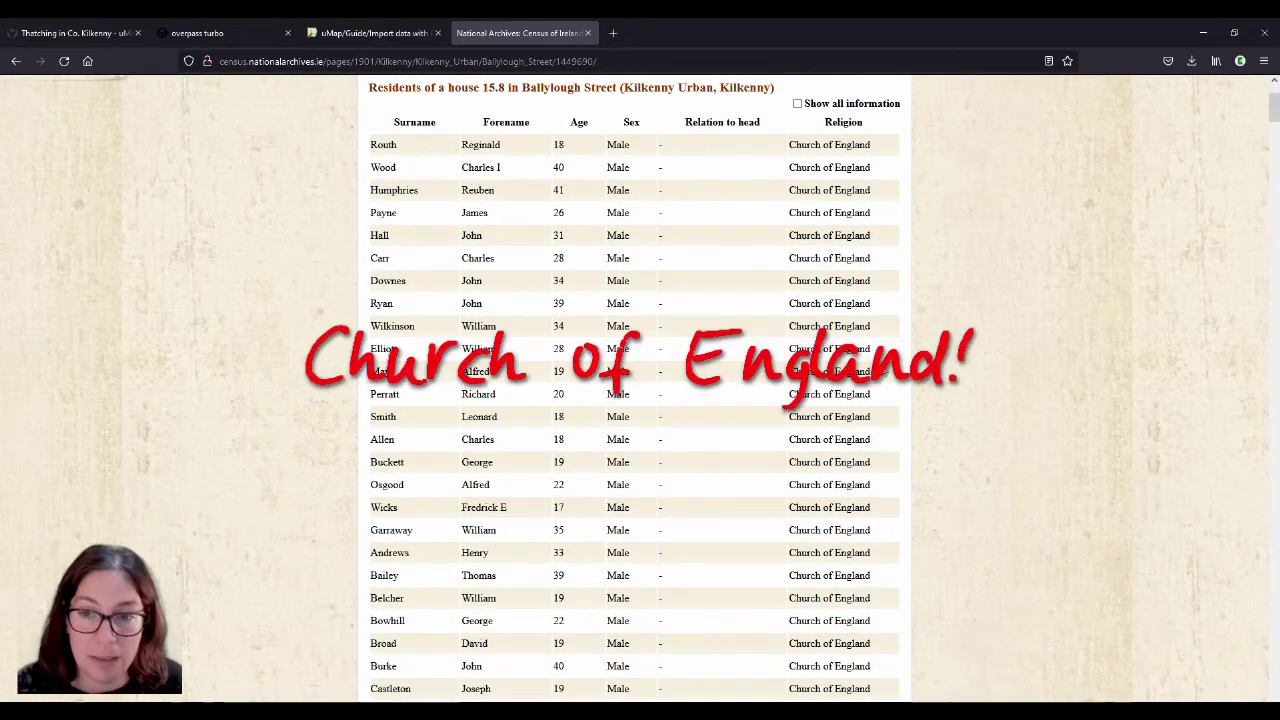
pyautogui.scroll(-3, 884, 349)
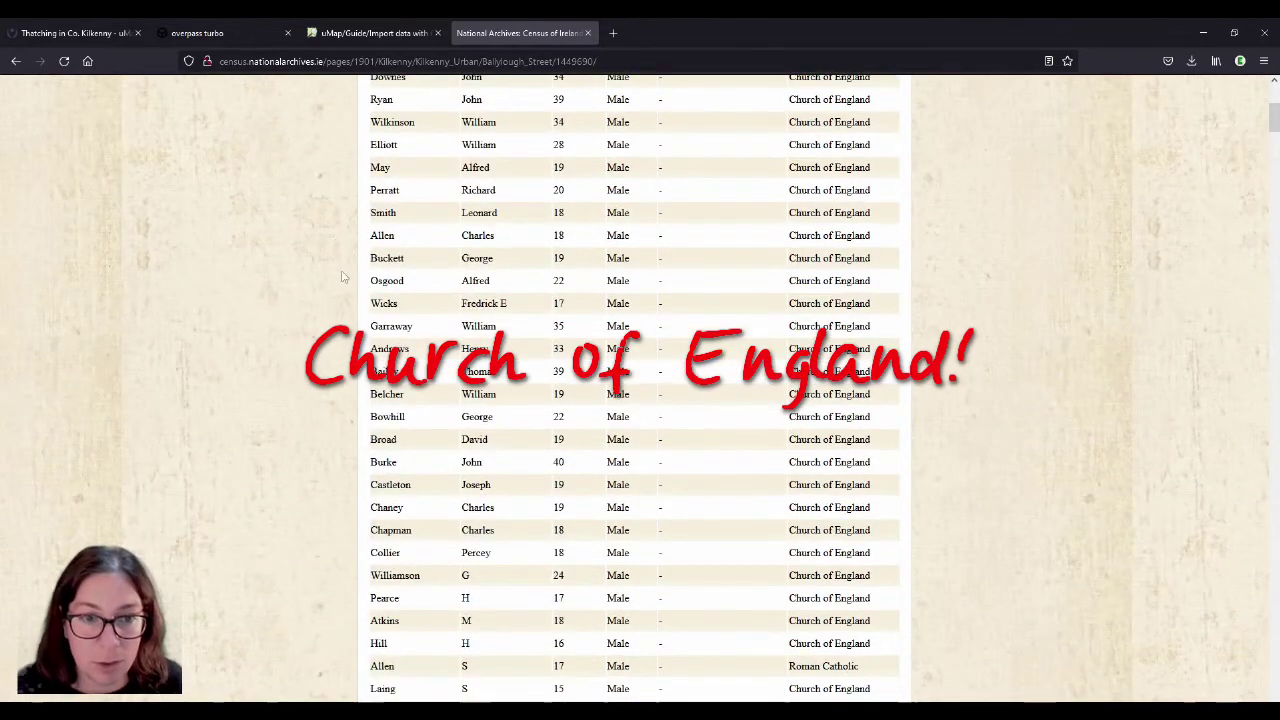
pyautogui.scroll(-7, 390, 420)
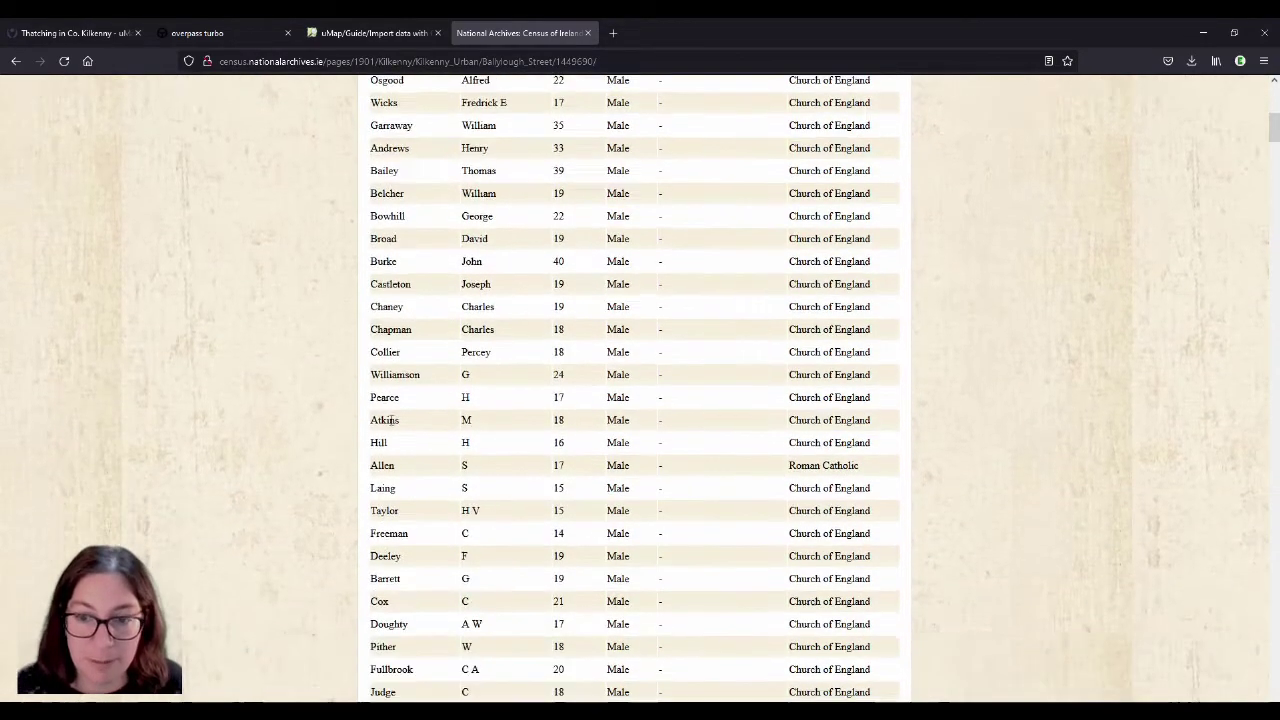
pyautogui.scroll(-3, 390, 420)
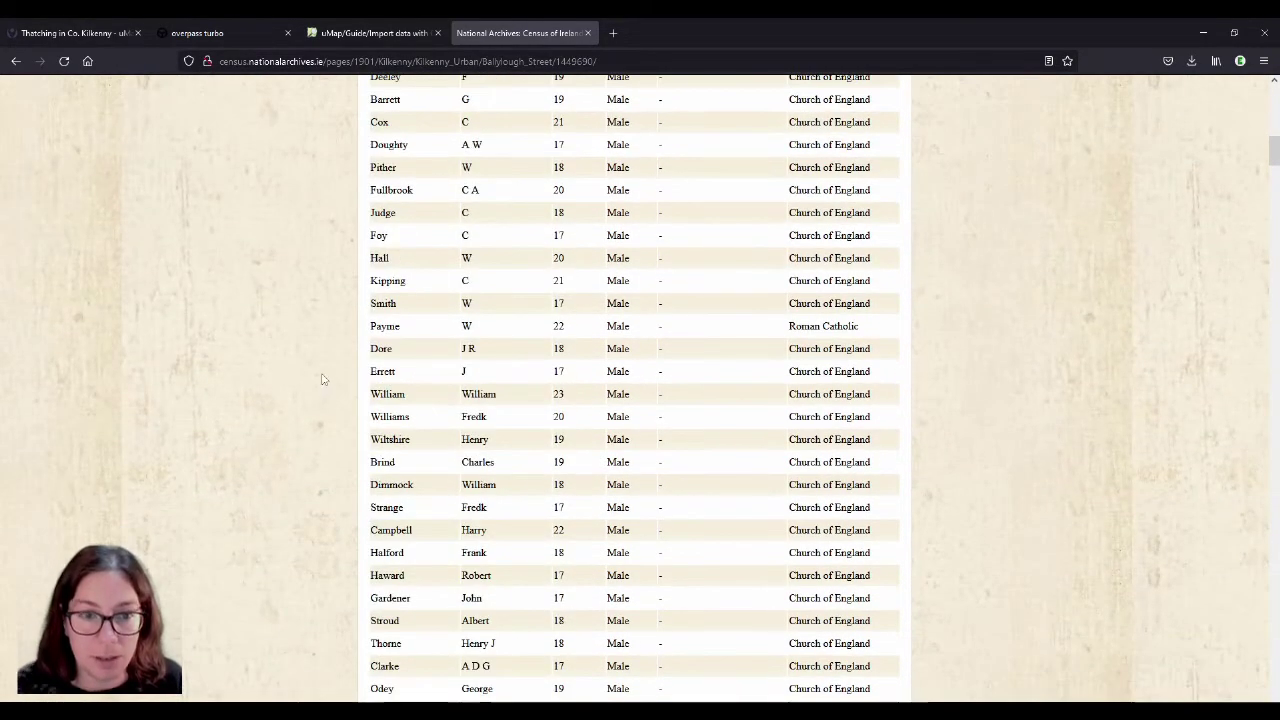
pyautogui.scroll(-6, 325, 390)
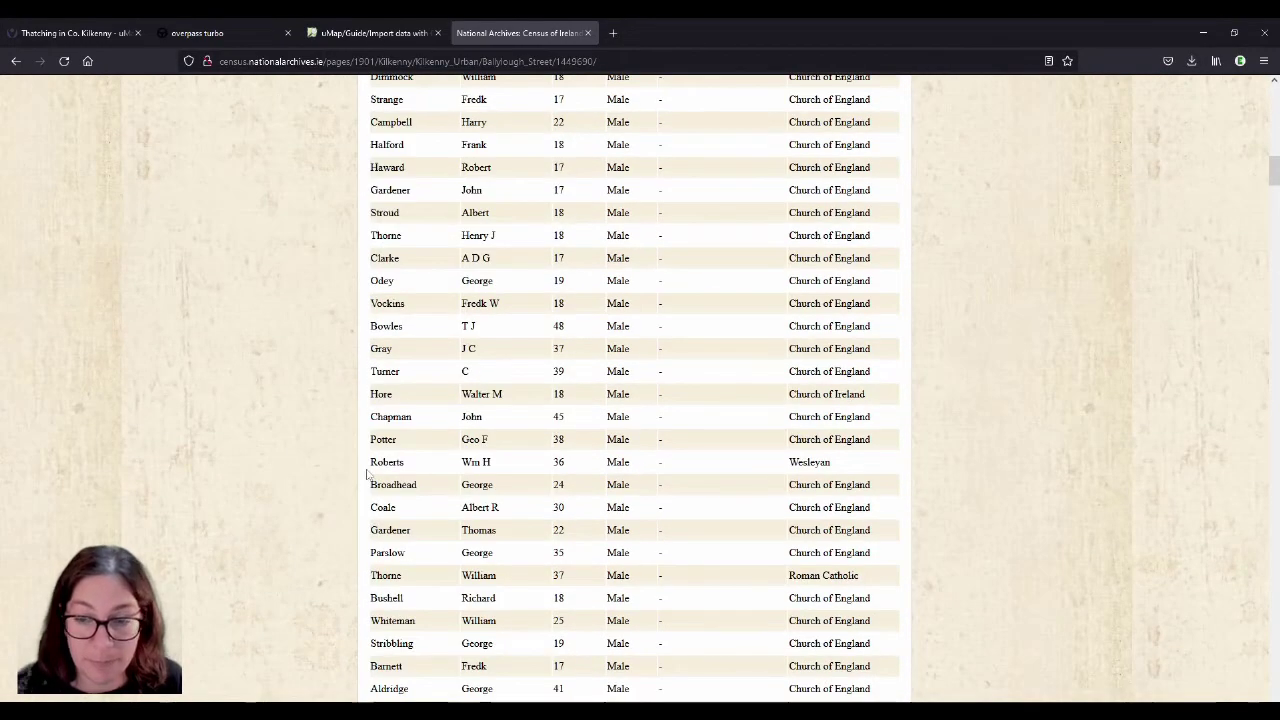
pyautogui.scroll(14, 340, 405)
pyautogui.scroll(7, 343, 408)
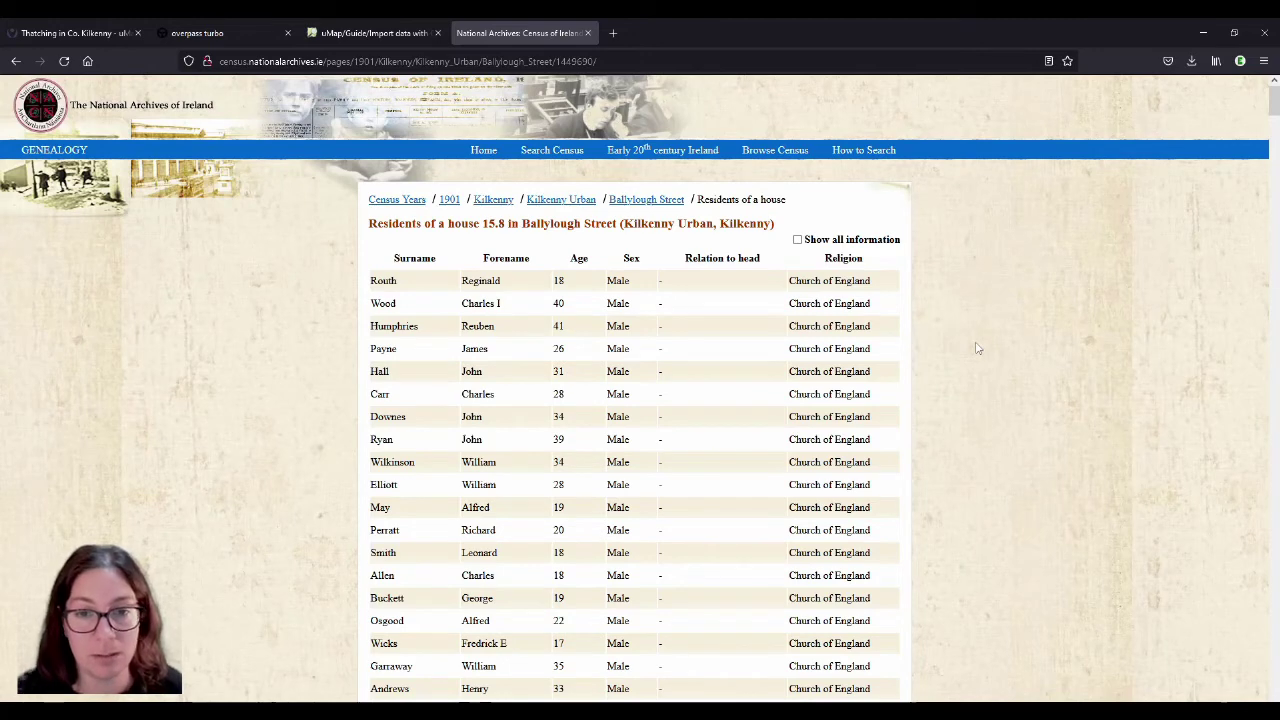
pyautogui.click(15, 61)
pyautogui.click(991, 437)
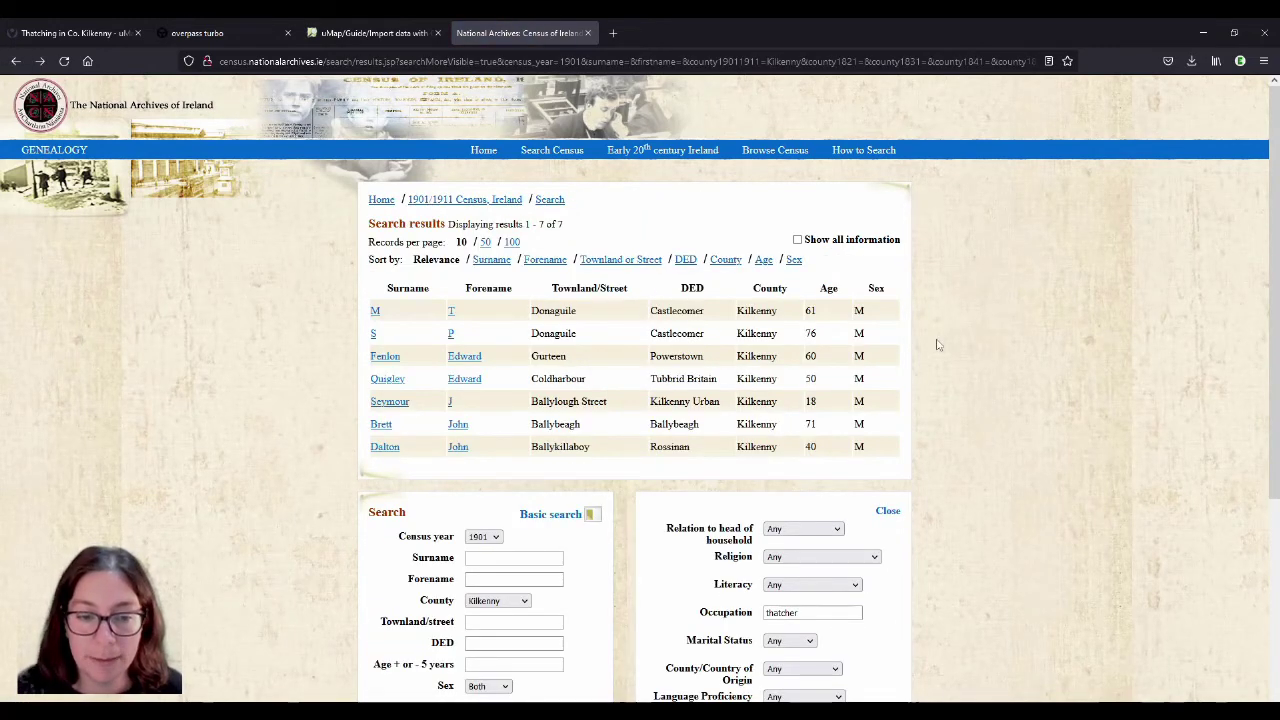
pyautogui.scroll(-1, 937, 344)
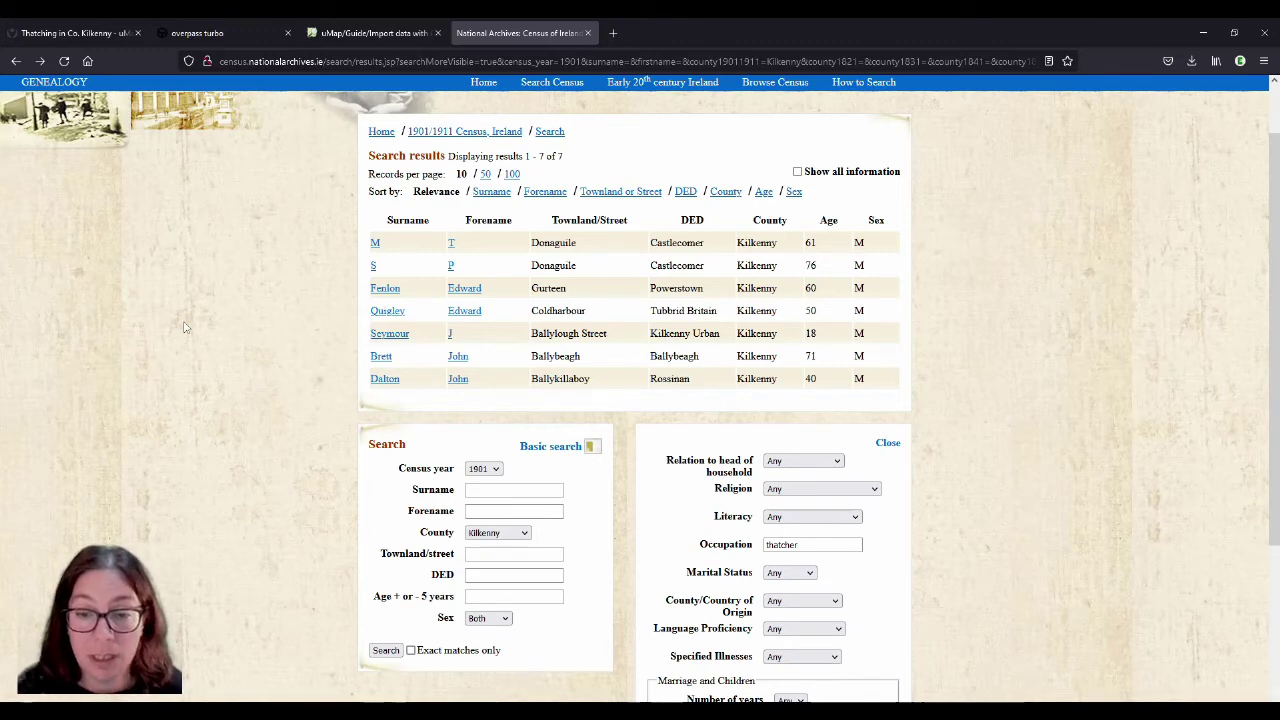
# Step: Scroll the 1901 Kilkenny thatcher results back up to the search form
pyautogui.scroll(-1, 397, 228)
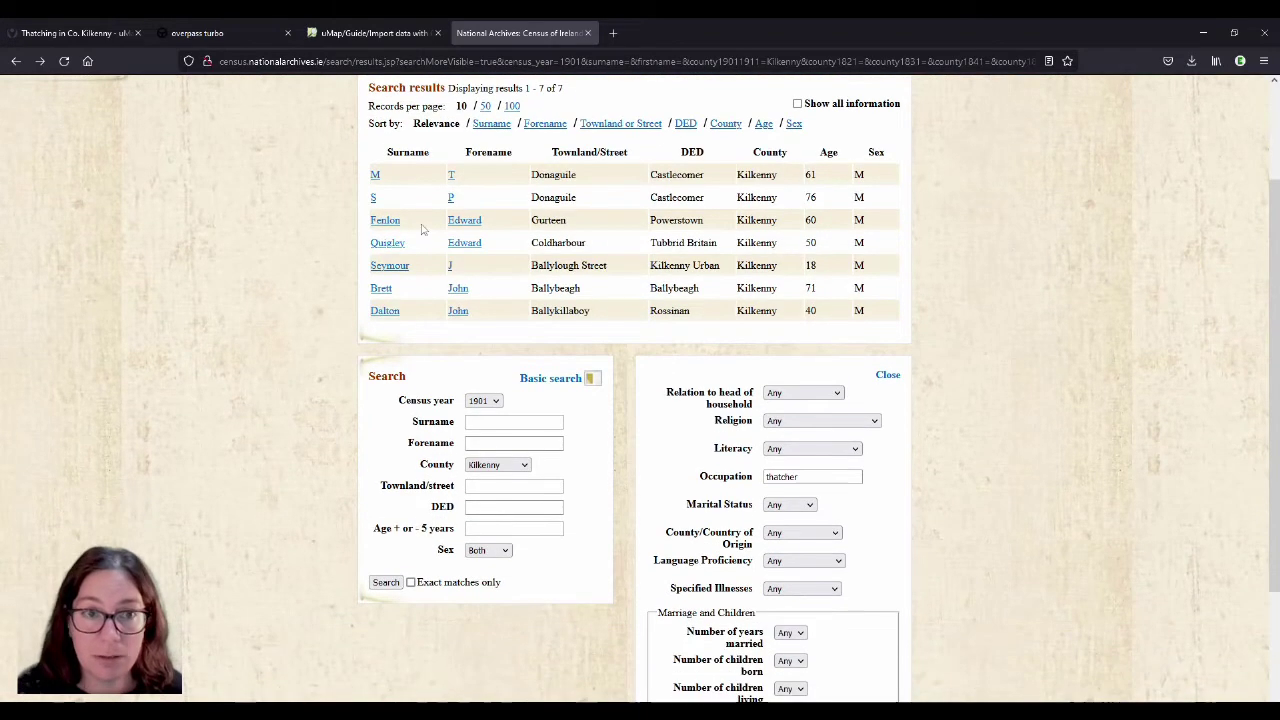
pyautogui.scroll(1, 254, 330)
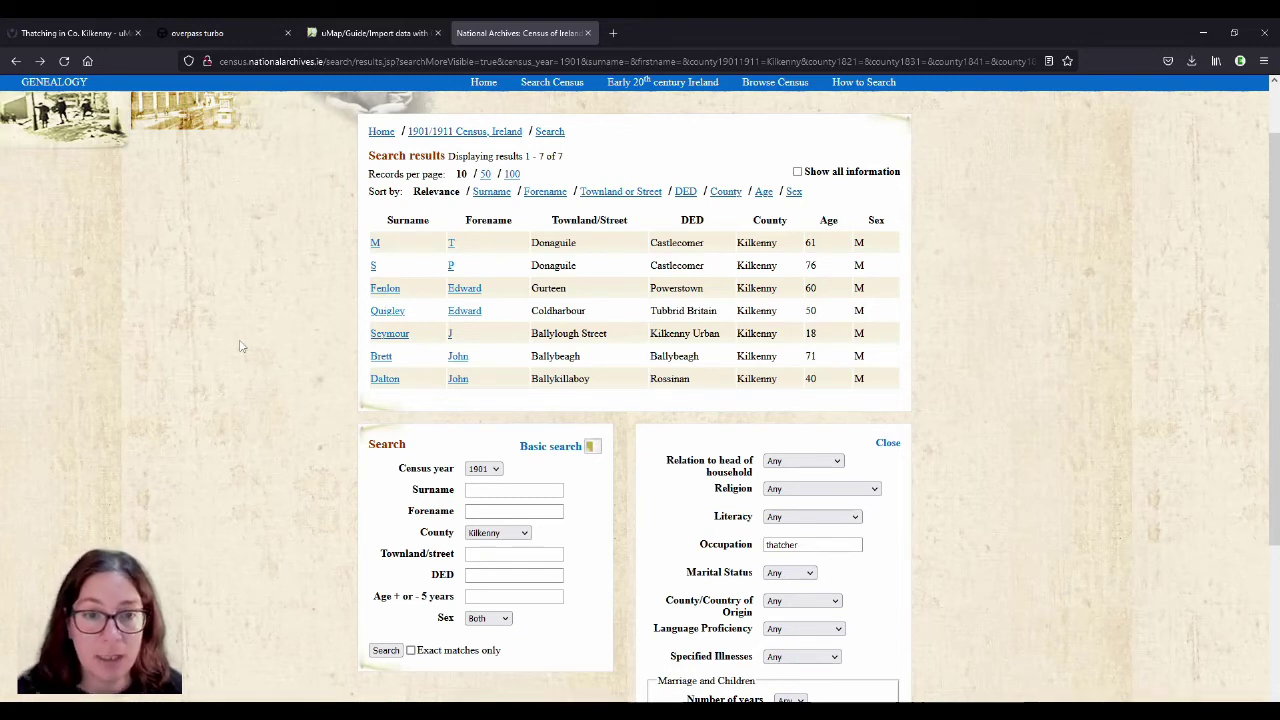
# Step: Change the census year to 1911 and rerun the Kilkenny thatcher search
pyautogui.click(483, 468)
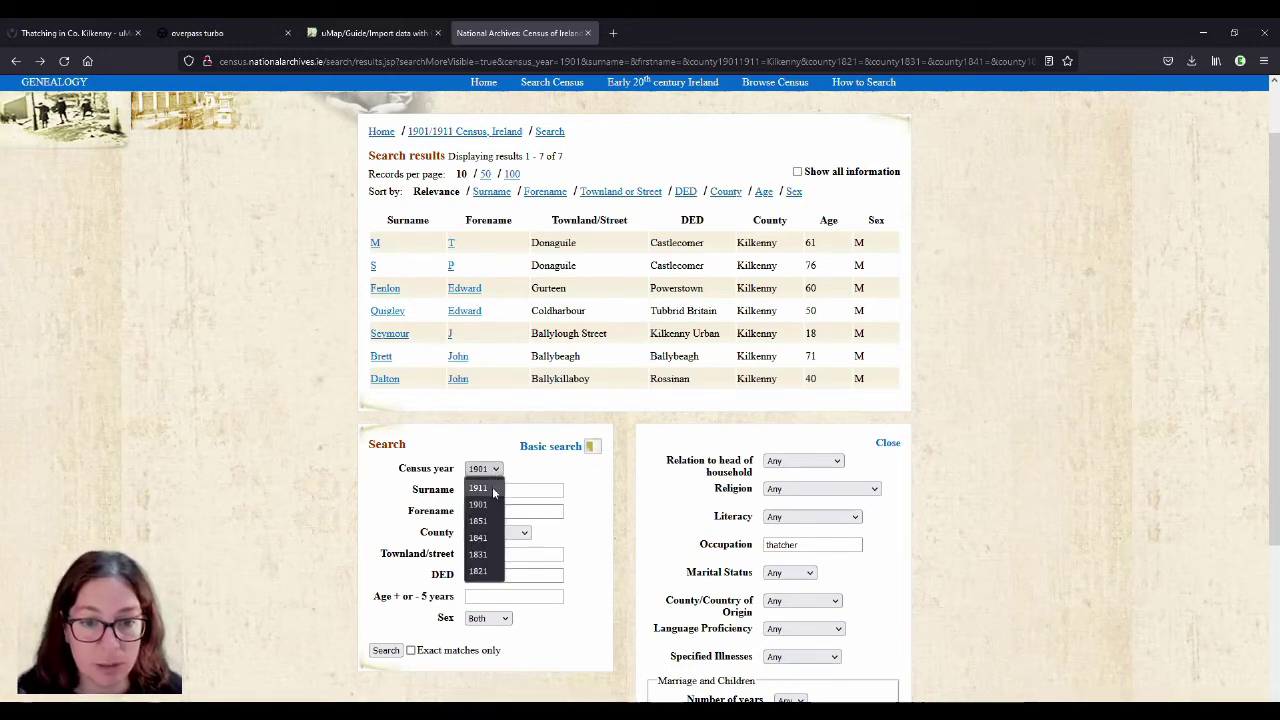
pyautogui.click(480, 488)
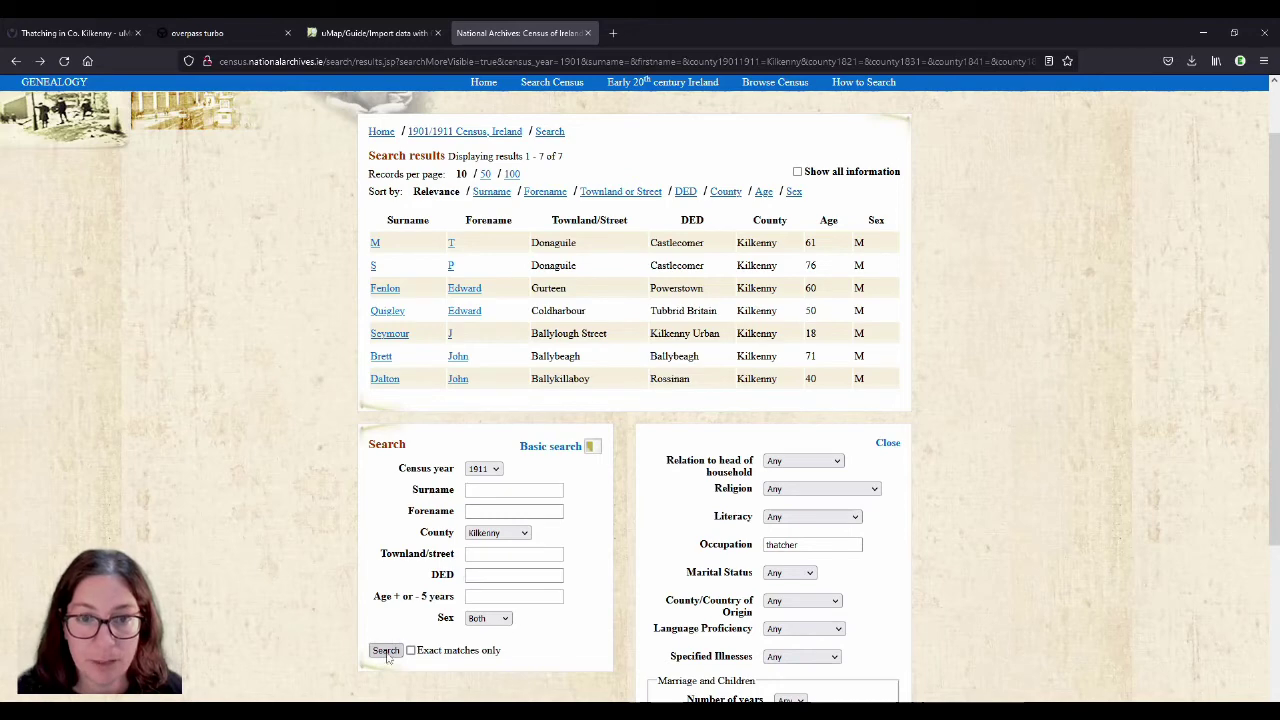
pyautogui.scroll(-1, 986, 534)
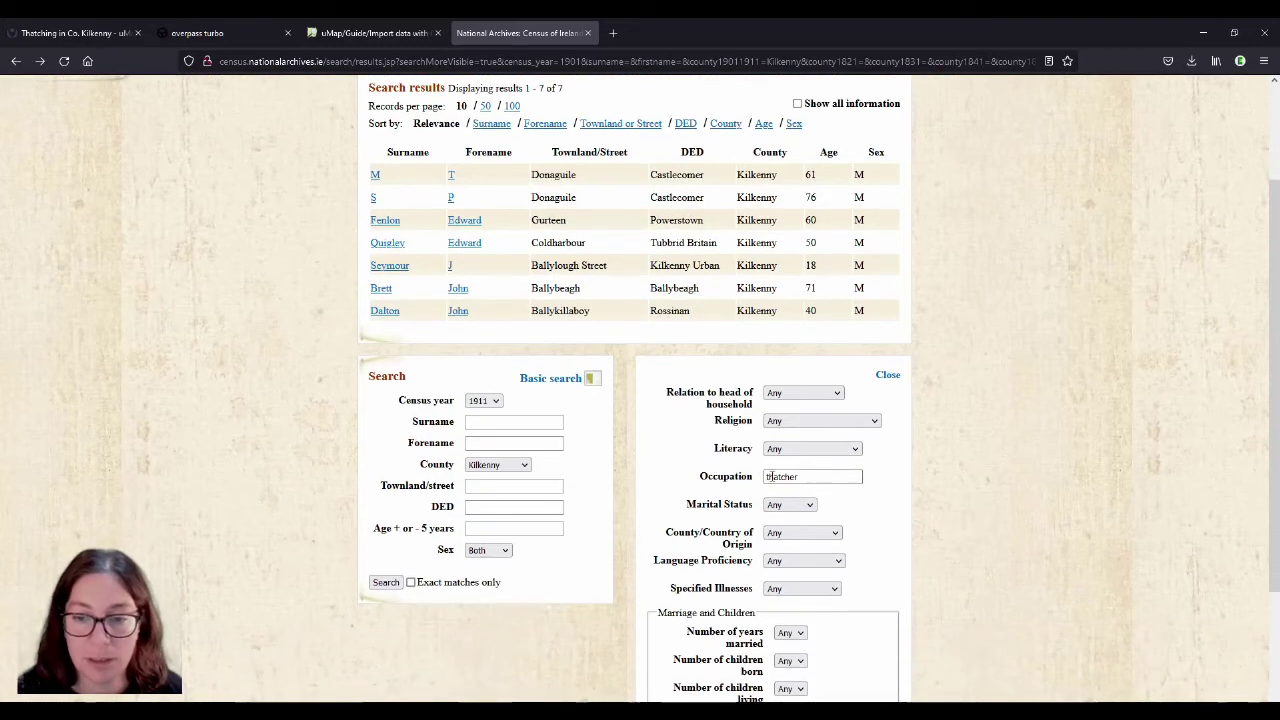
pyautogui.click(385, 582)
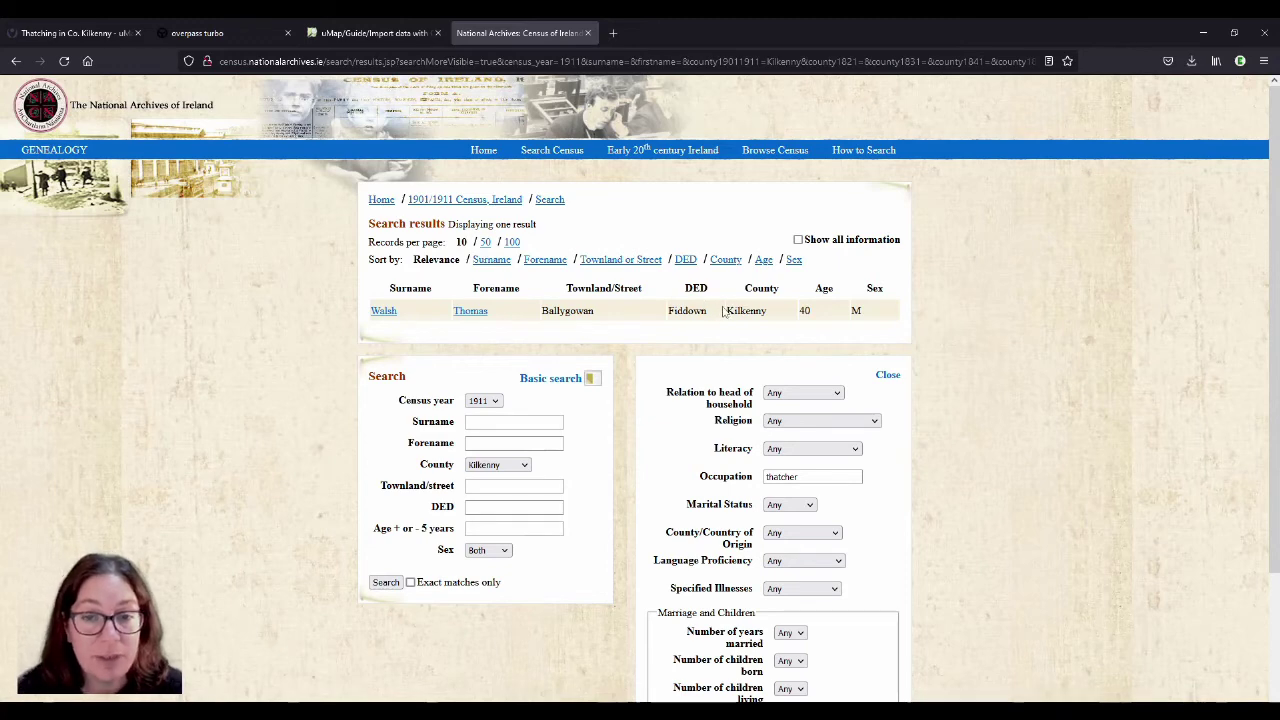
# Step: Open the single result's household record for house 9, Ballygowan, Fiddown
pyautogui.doubleClick(385, 313)
pyautogui.click(386, 314)
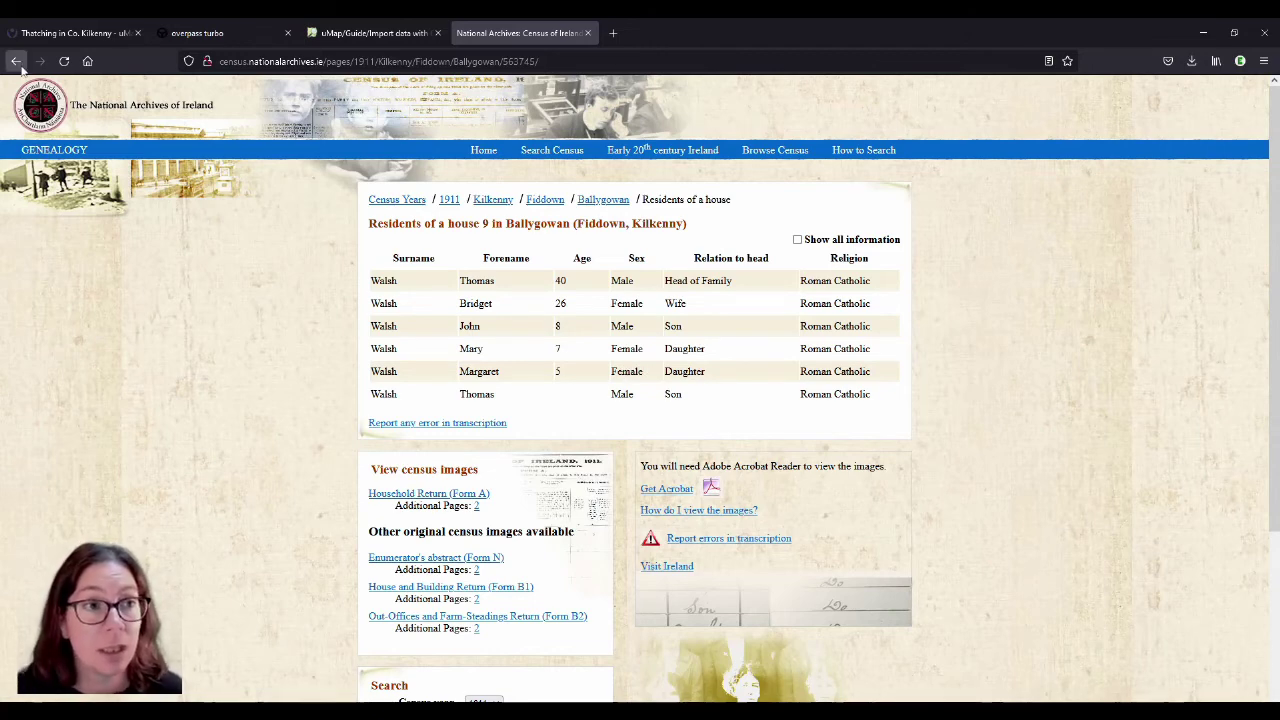
# Step: Return to the thatch survey PDF in Acrobat Reader, open at page 8 showing cottages #8 and #9
pyautogui.click(48, 34)
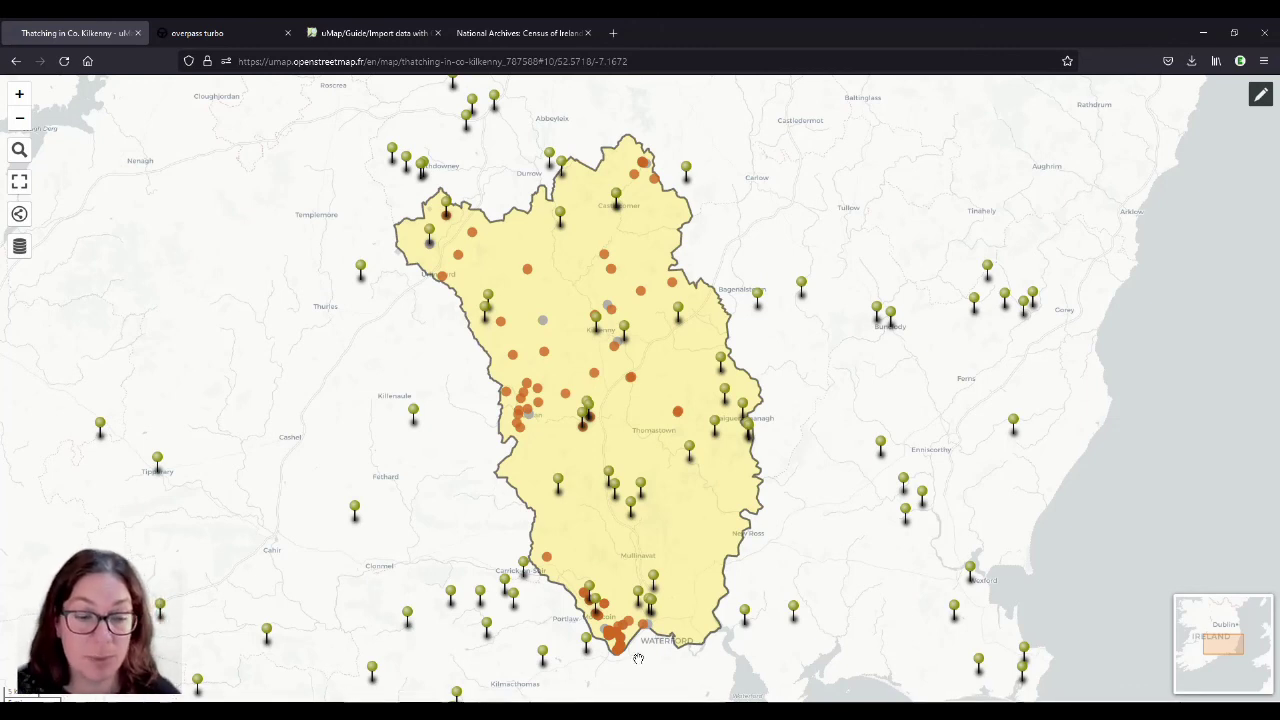
pyautogui.hotkey('alt', 'Tab')
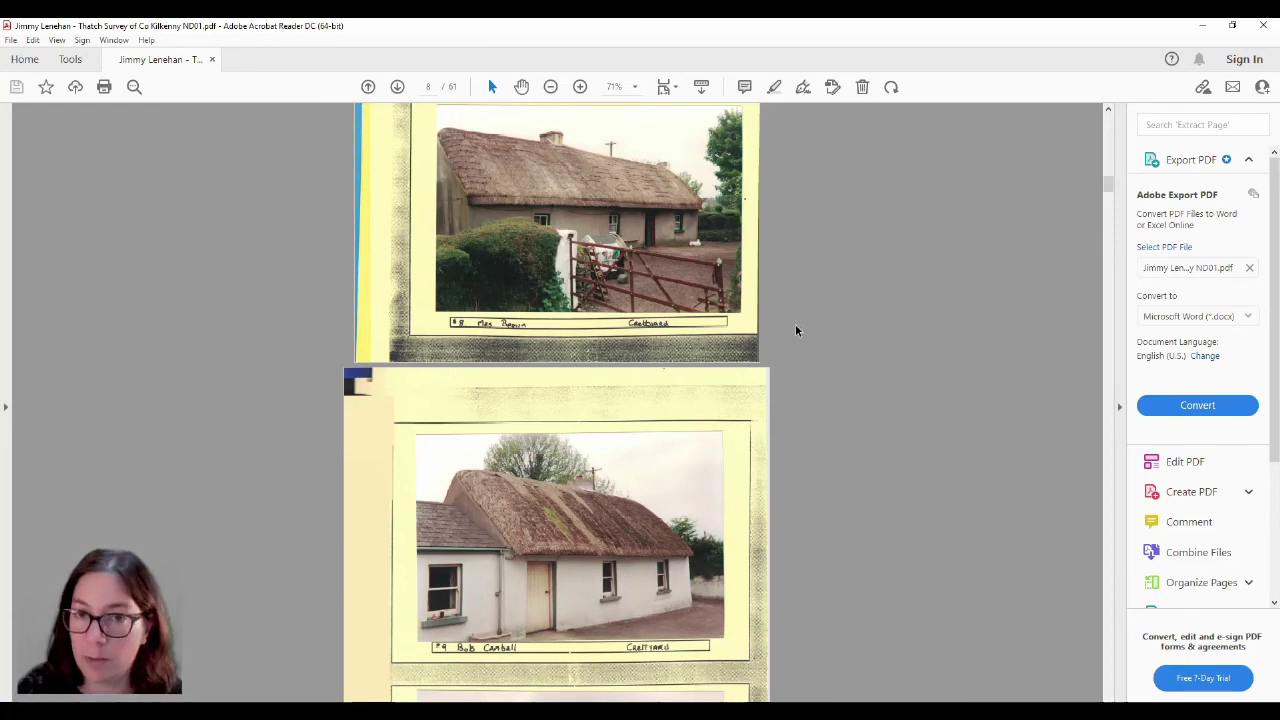
# Step: Scroll the survey back to page 6, then forward to page 13 showing cottage photo #19
pyautogui.scroll(1, 795, 300)
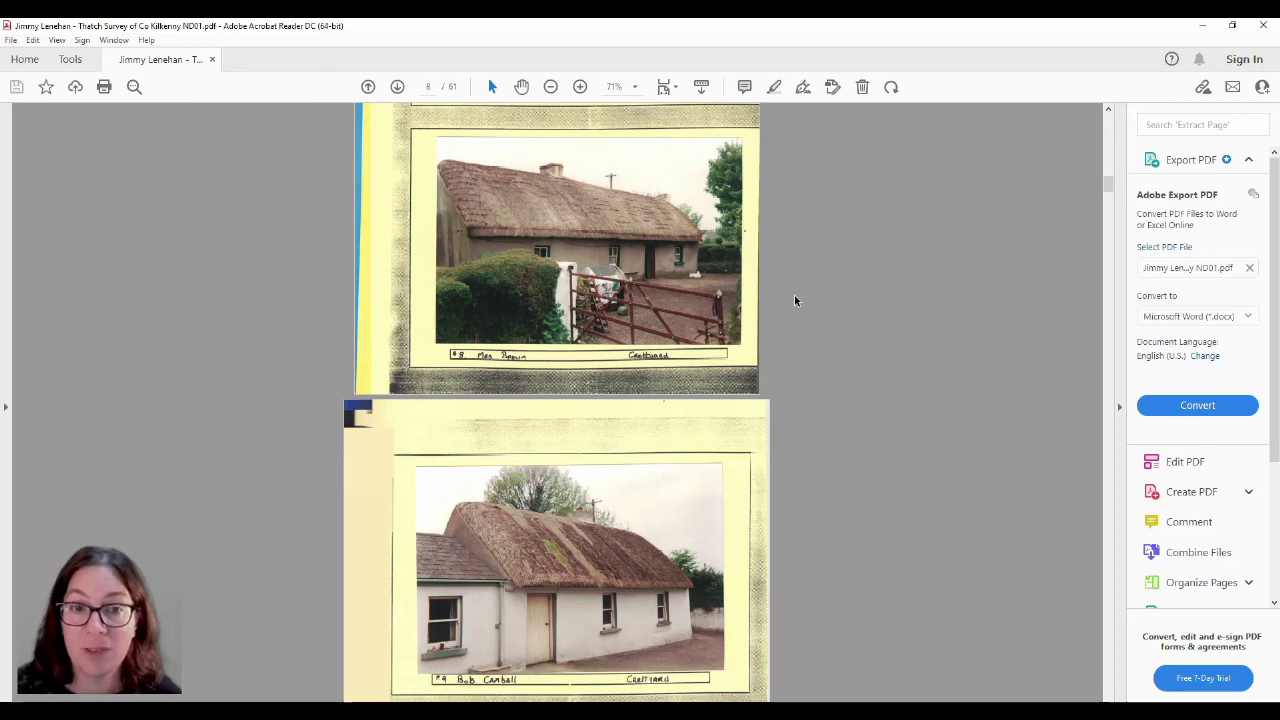
pyautogui.scroll(10, 785, 500)
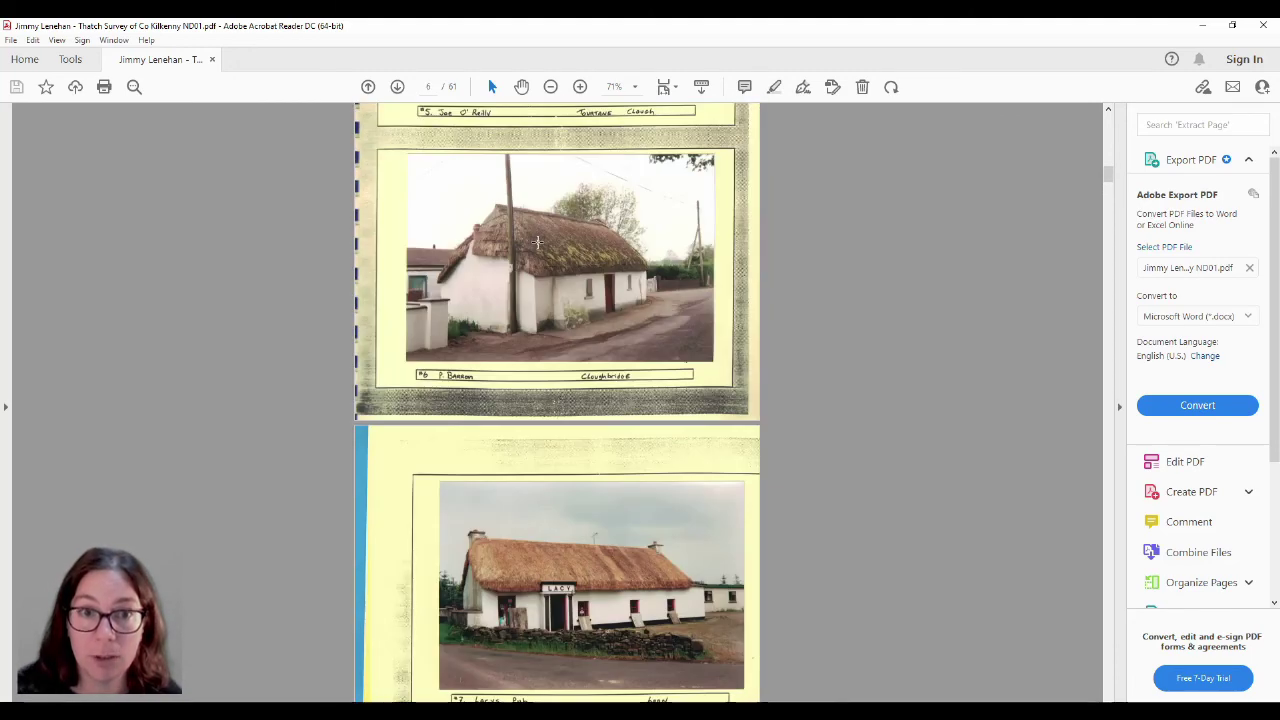
pyautogui.scroll(3, 571, 229)
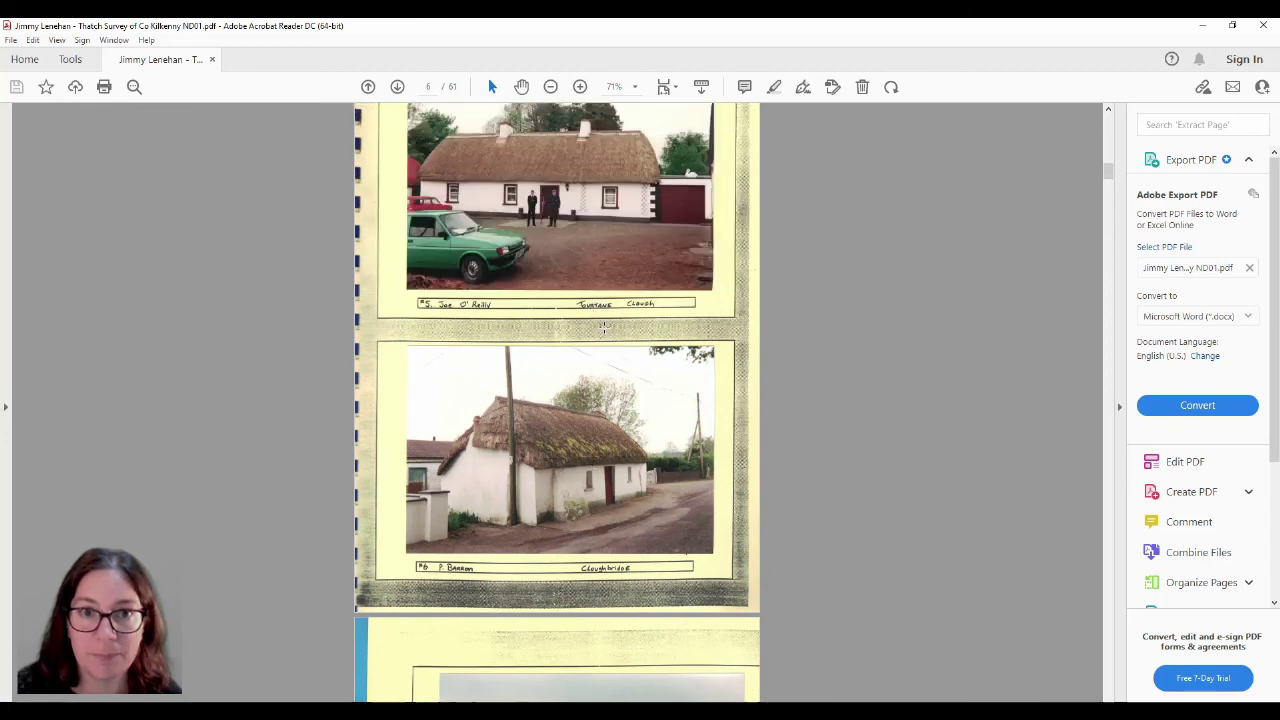
pyautogui.scroll(2, 606, 326)
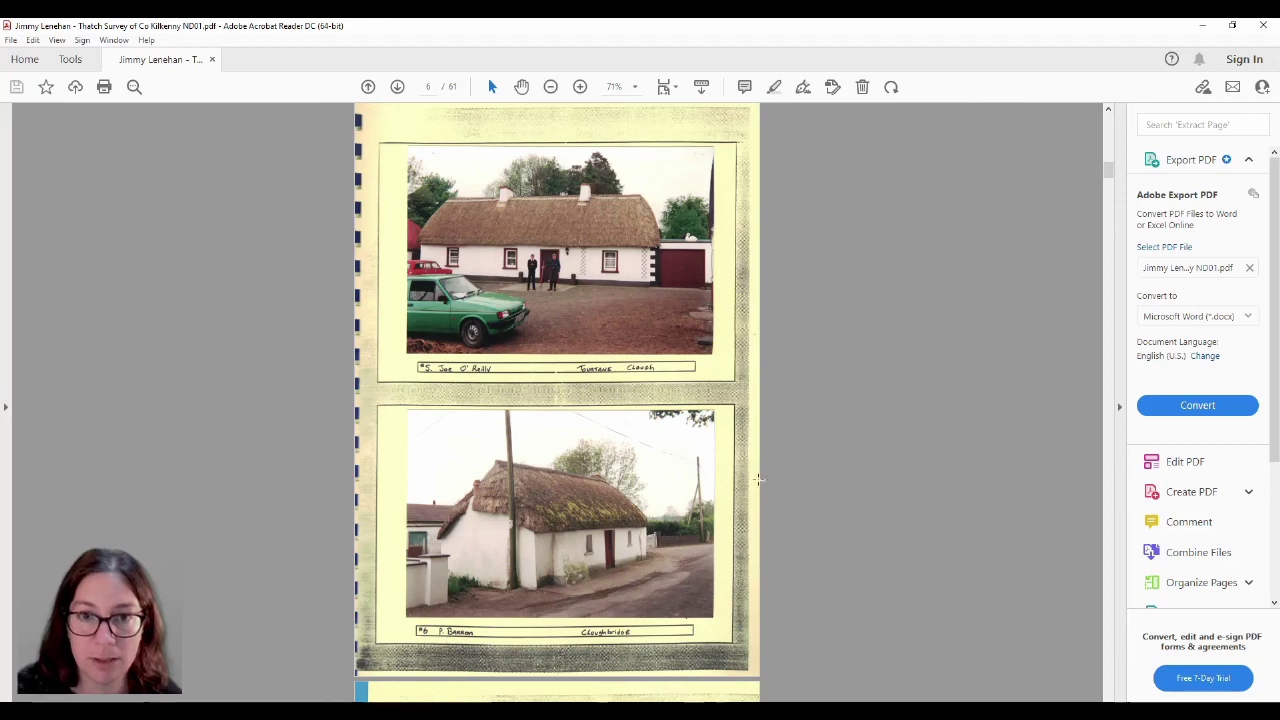
pyautogui.scroll(-15, 826, 455)
pyautogui.scroll(-20, 832, 458)
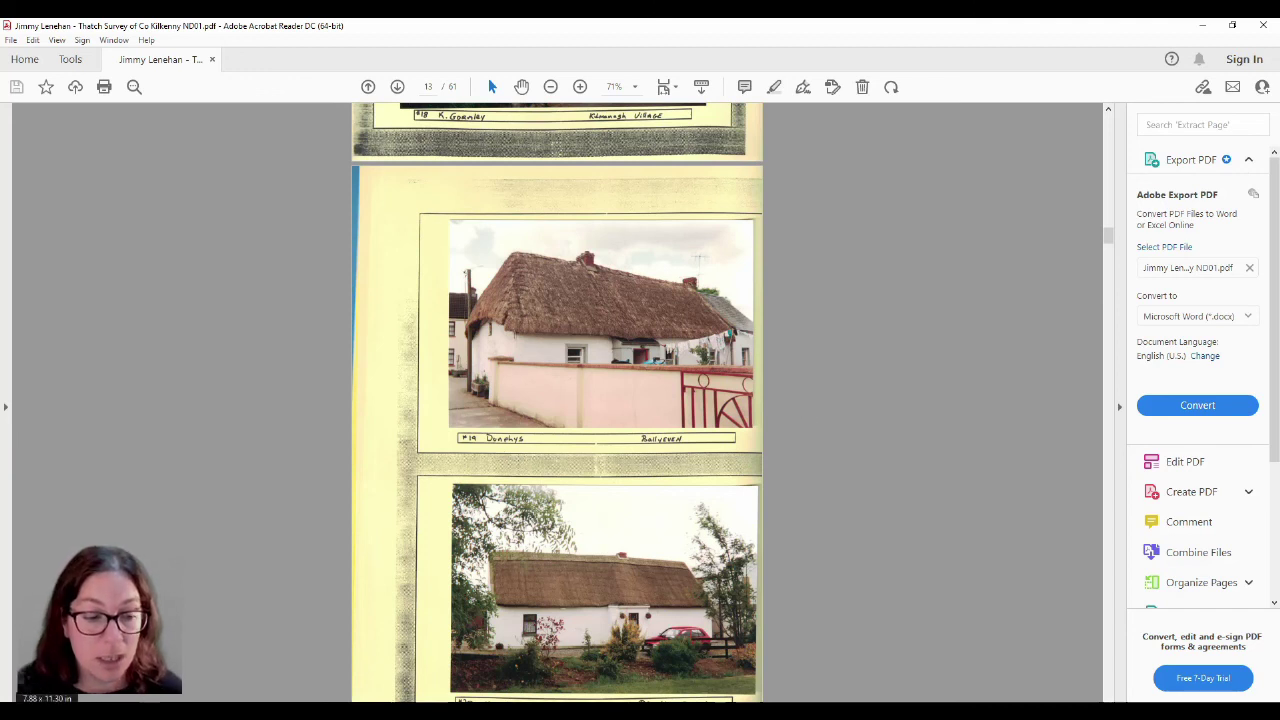
pyautogui.moveTo(186, 712)
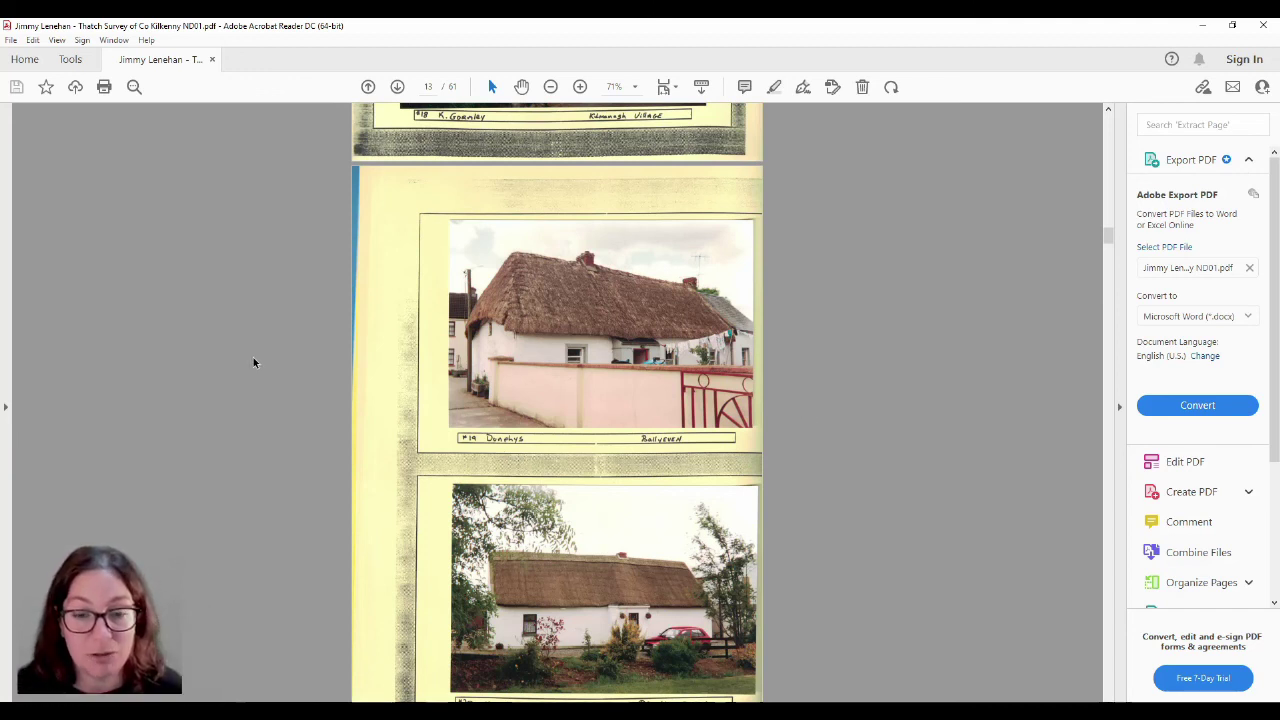